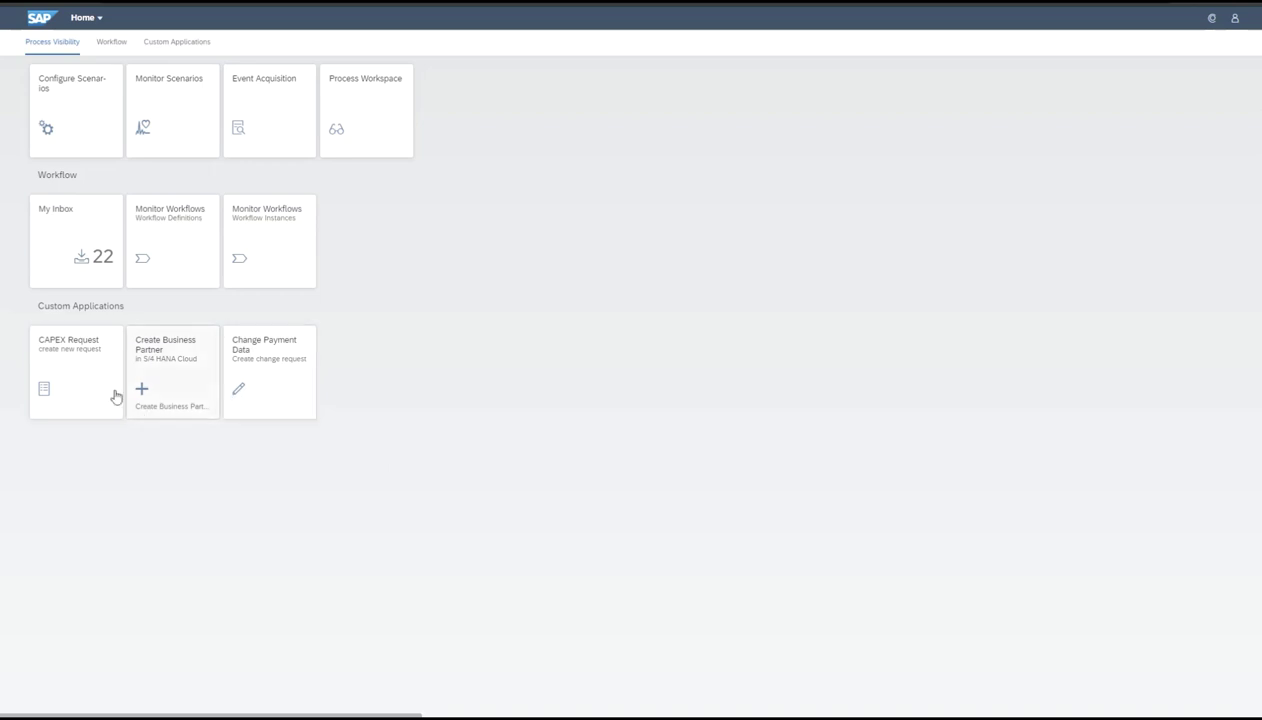
- Open a blank Capital Expenditure Request form from the CAPEX Request tile and scroll through it
click(83, 374)
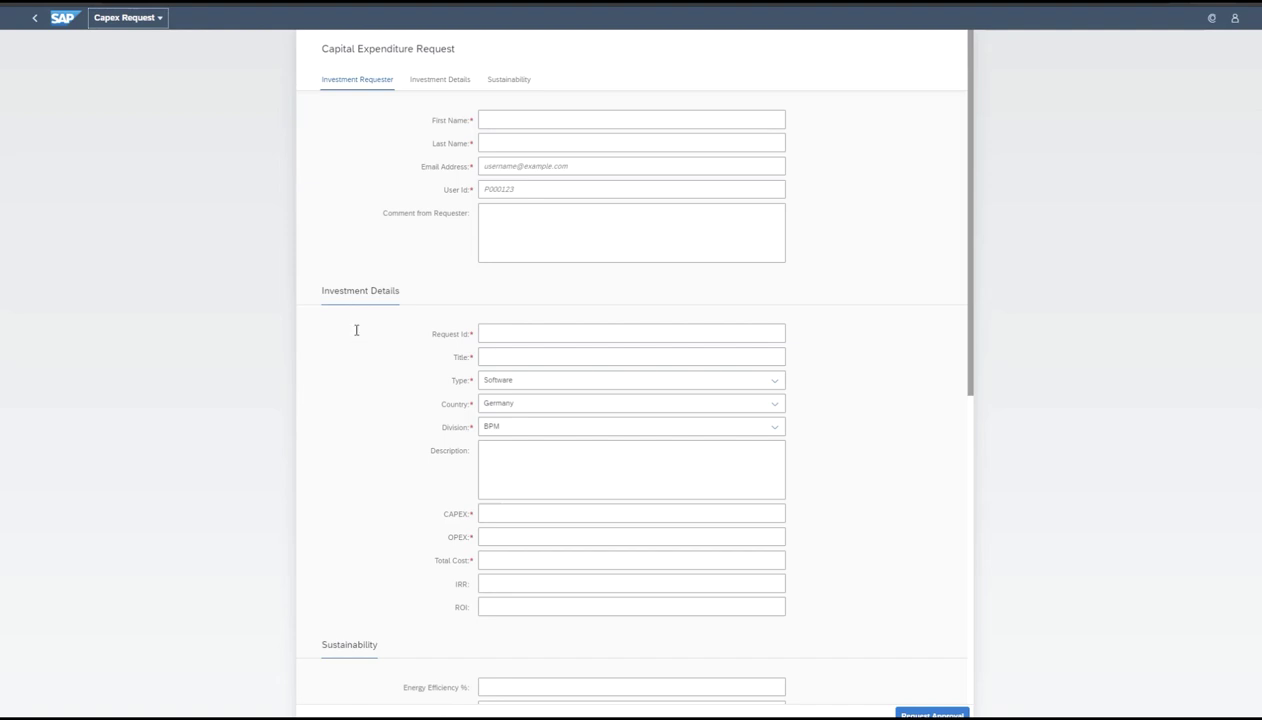
scroll(356, 330, down, 2)
scroll(356, 330, up, 2)
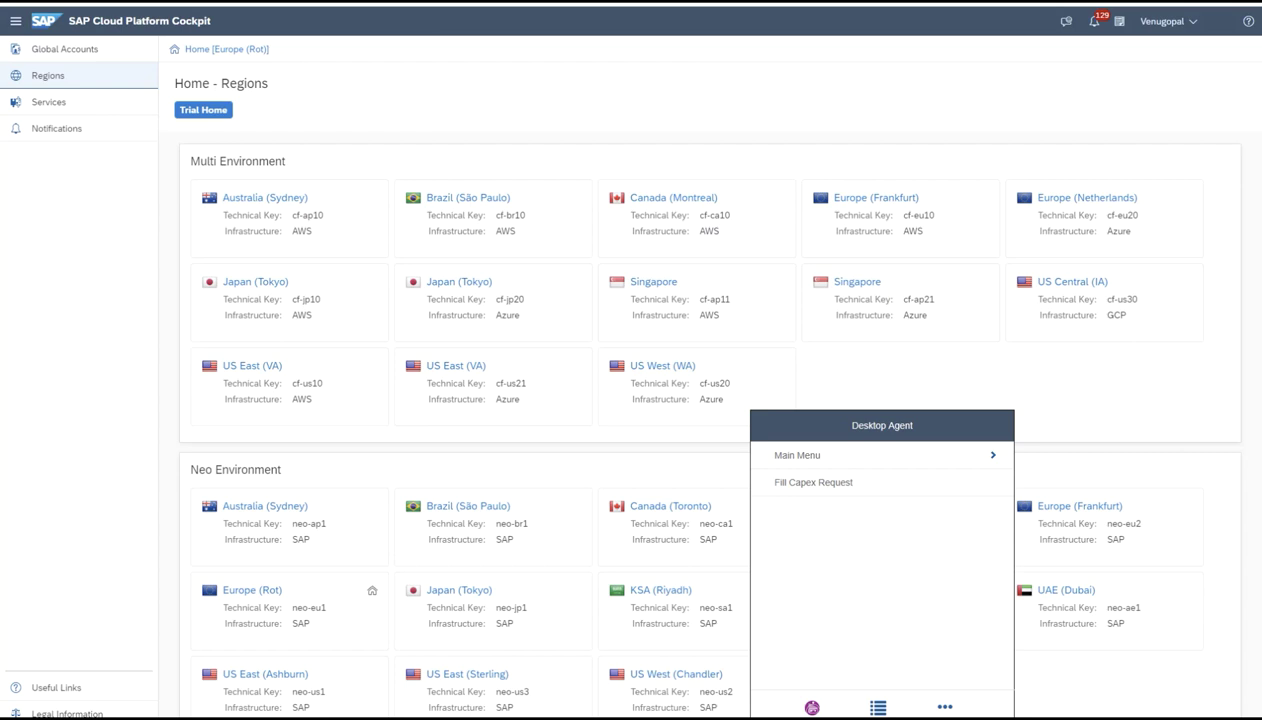
- Run the Desktop Agent's Fill Capex Request automation to fill in the CAPEX request
click(820, 488)
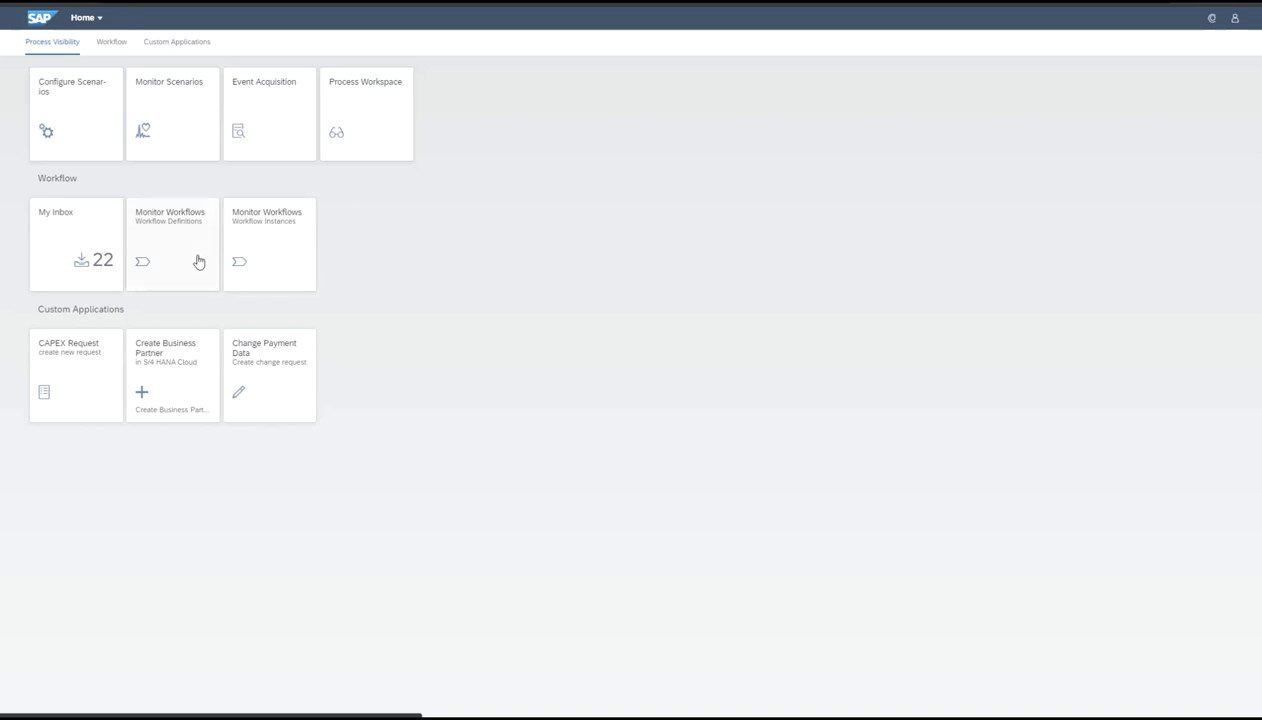
- In My Inbox, approve the Hamburg office building CapEx task with comment 'Approved', then return home
click(56, 249)
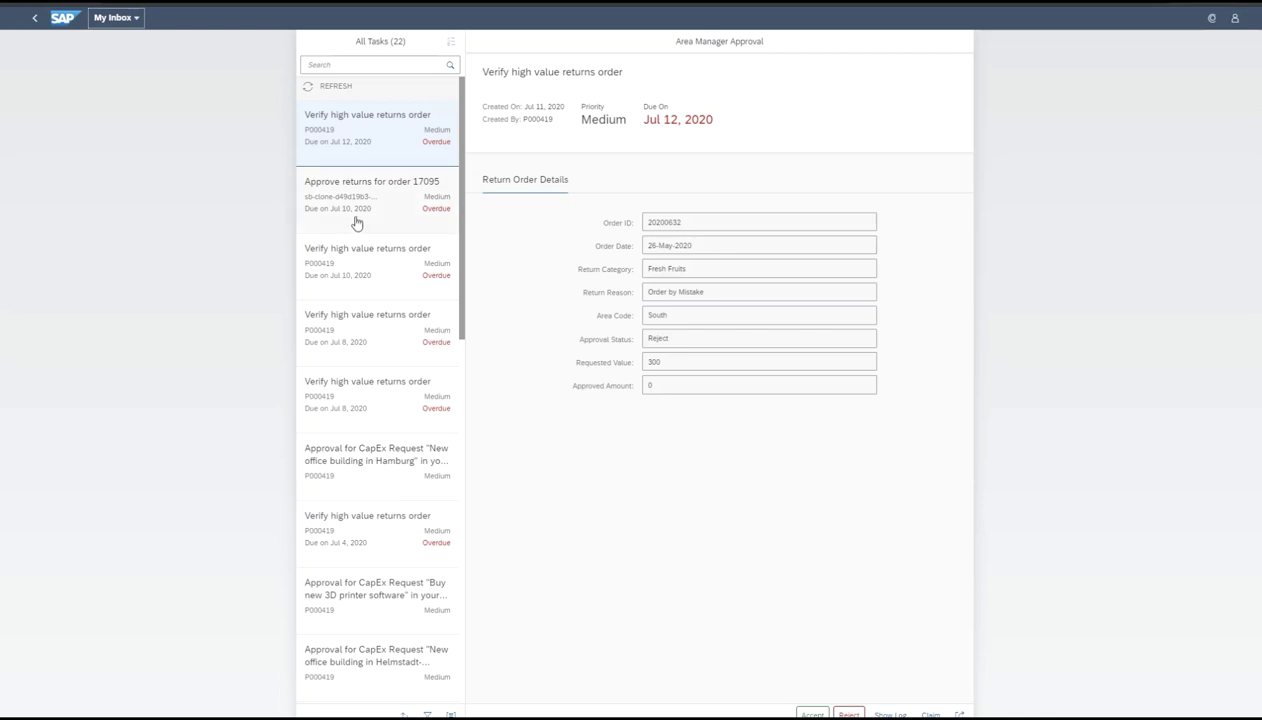
scroll(388, 473, down, 5)
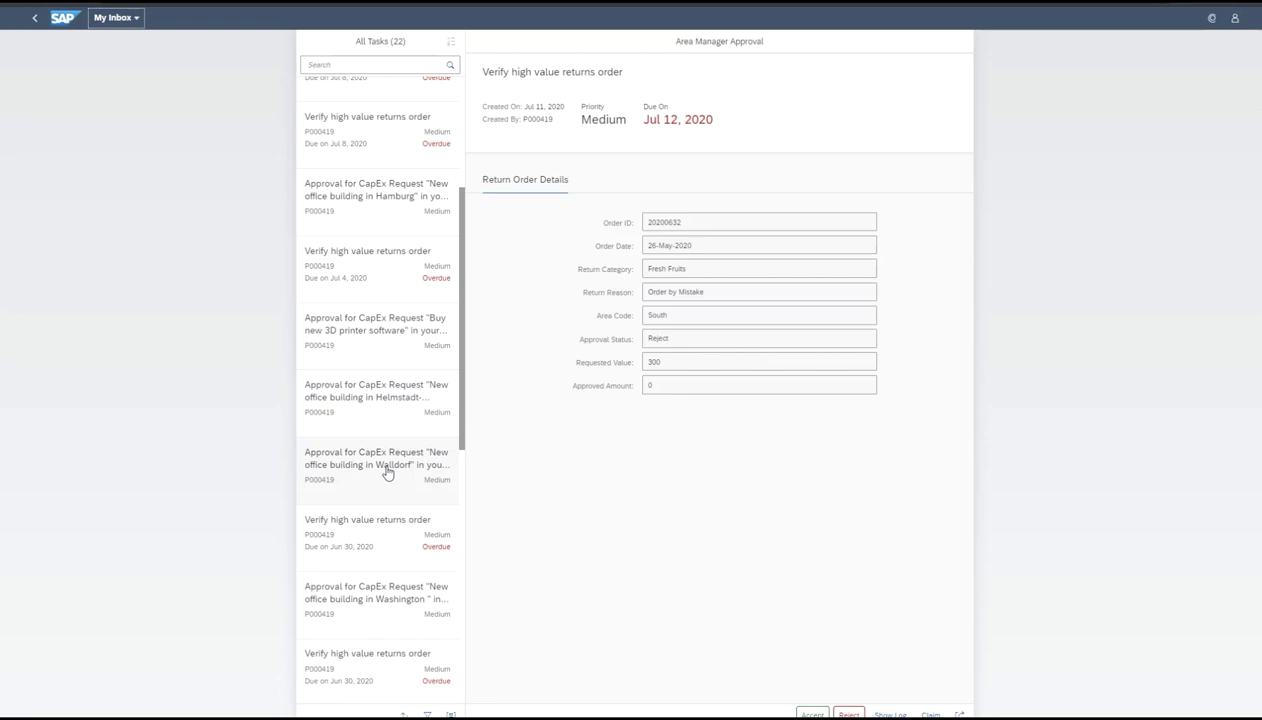
click(350, 224)
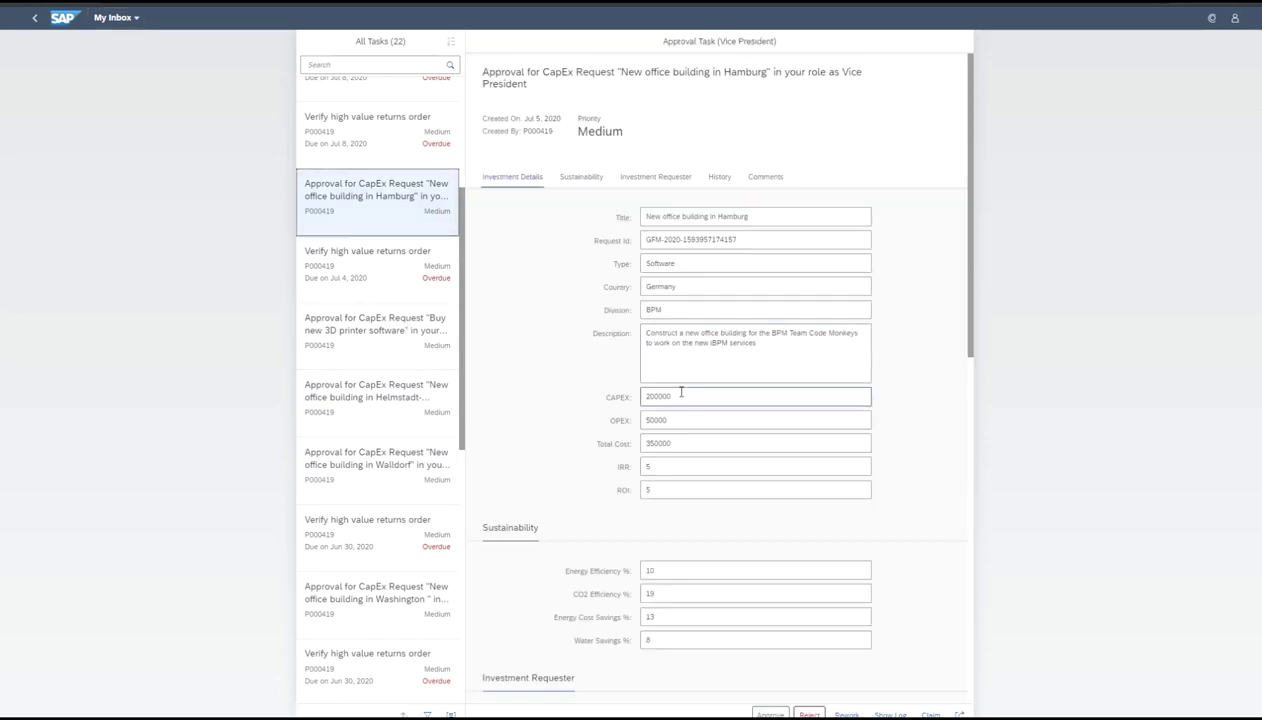
scroll(614, 390, down, 10)
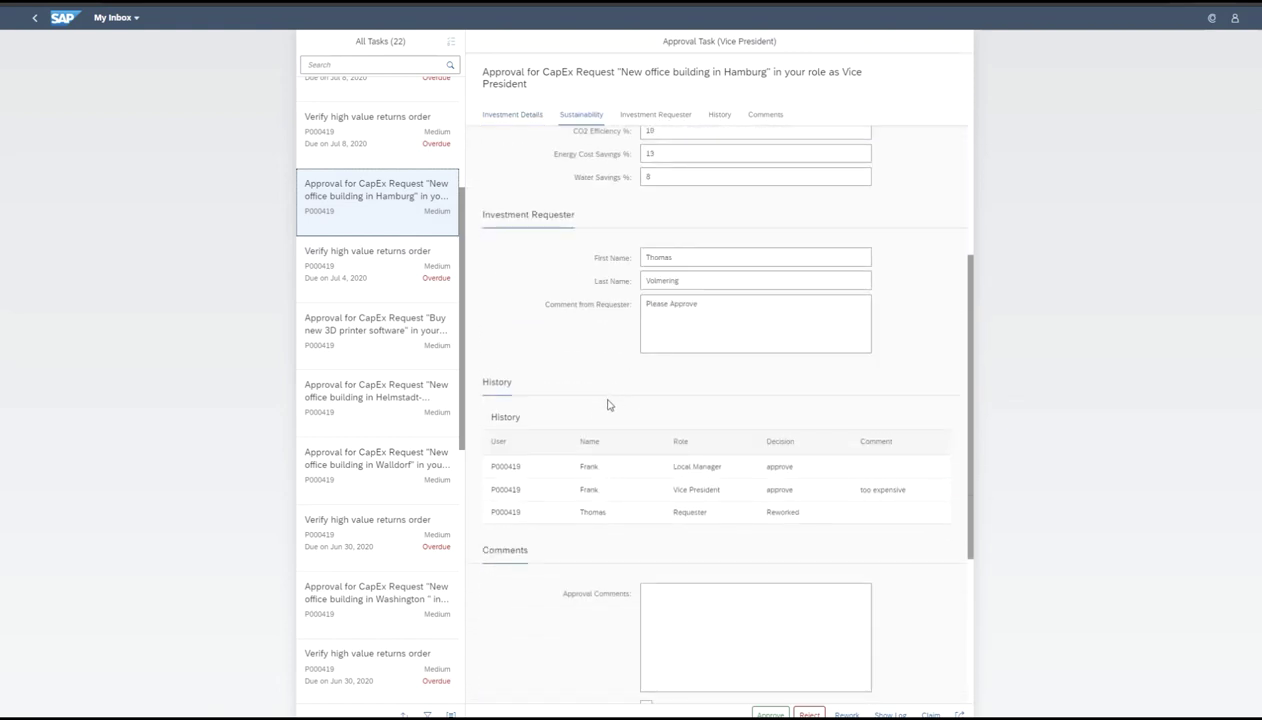
click(690, 614)
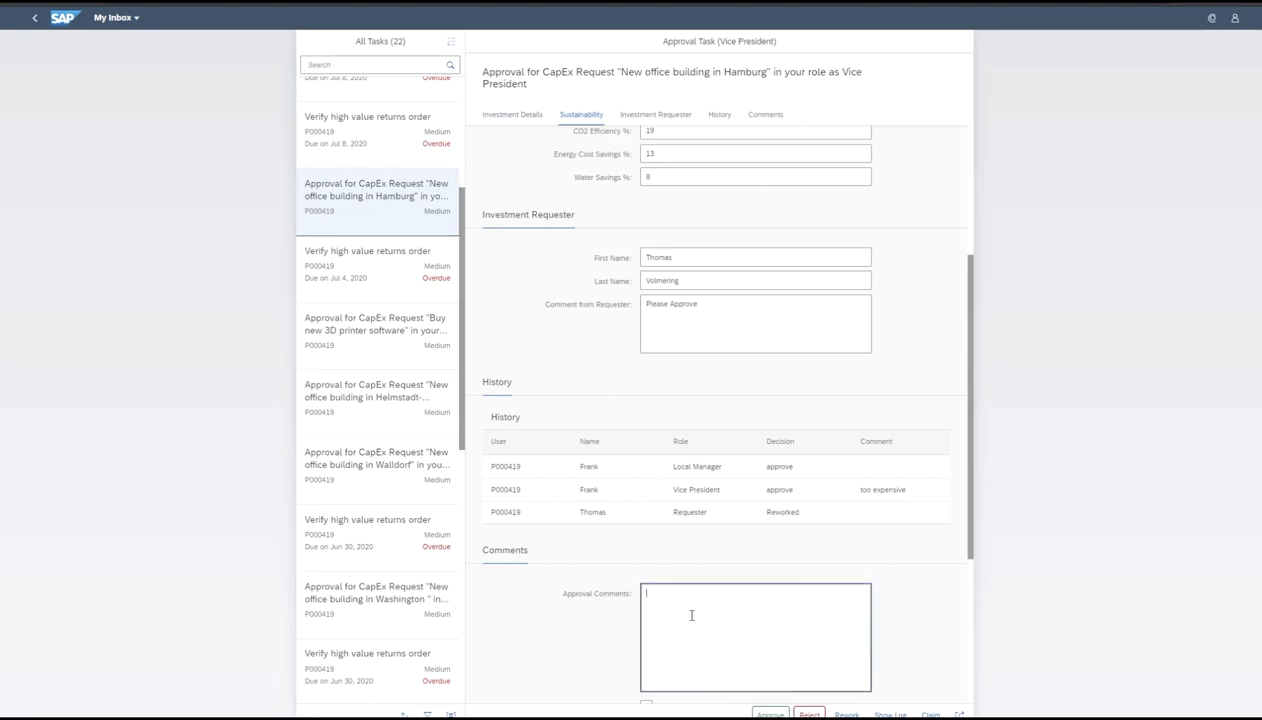
text(Approved)
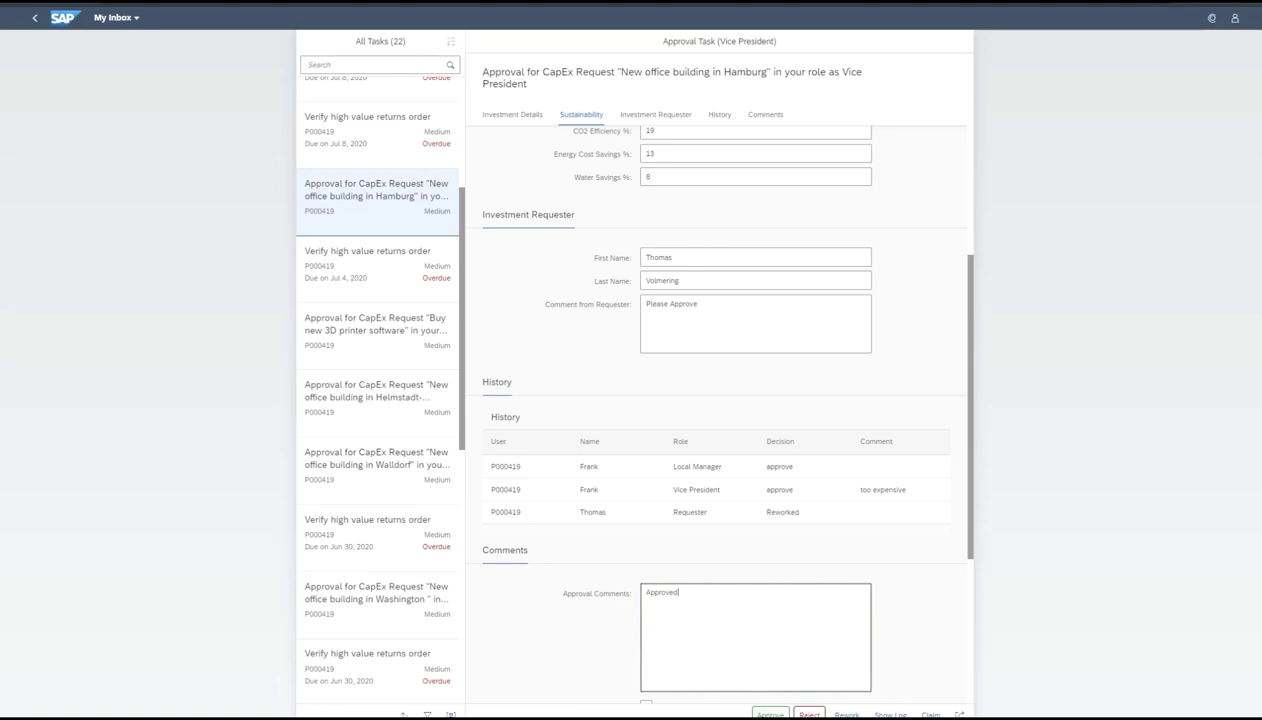
click(760, 702)
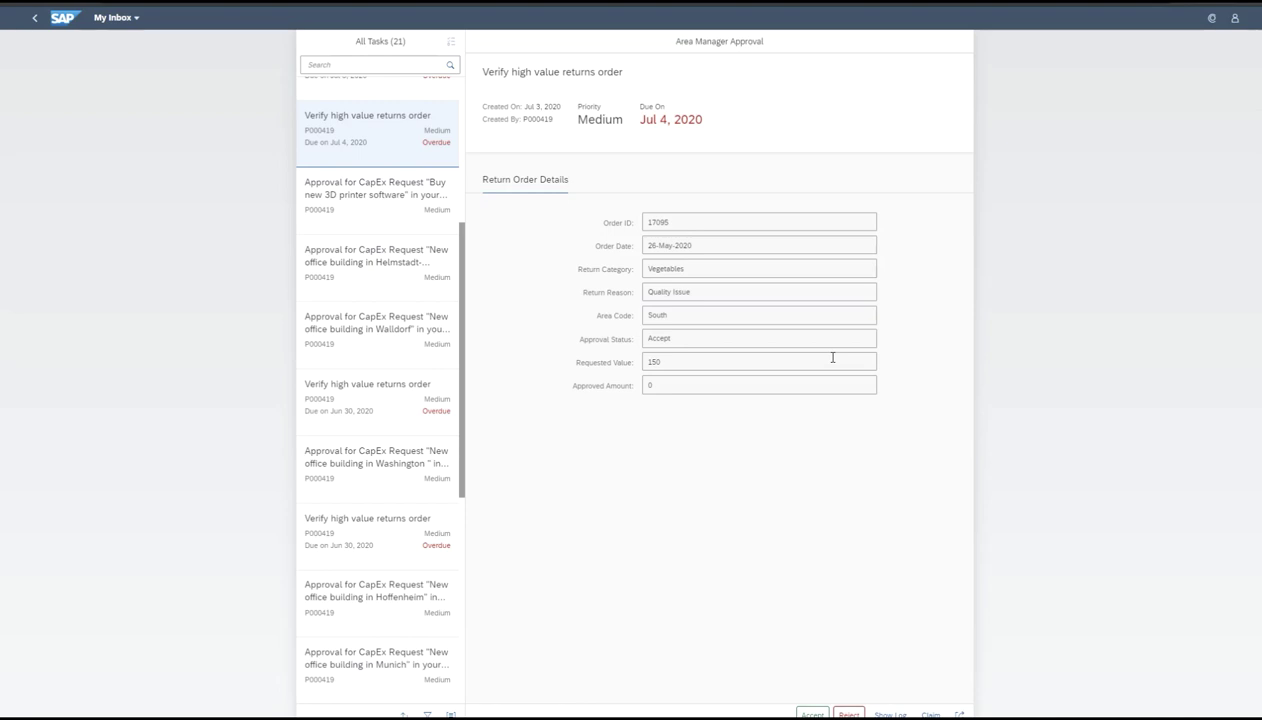
click(34, 17)
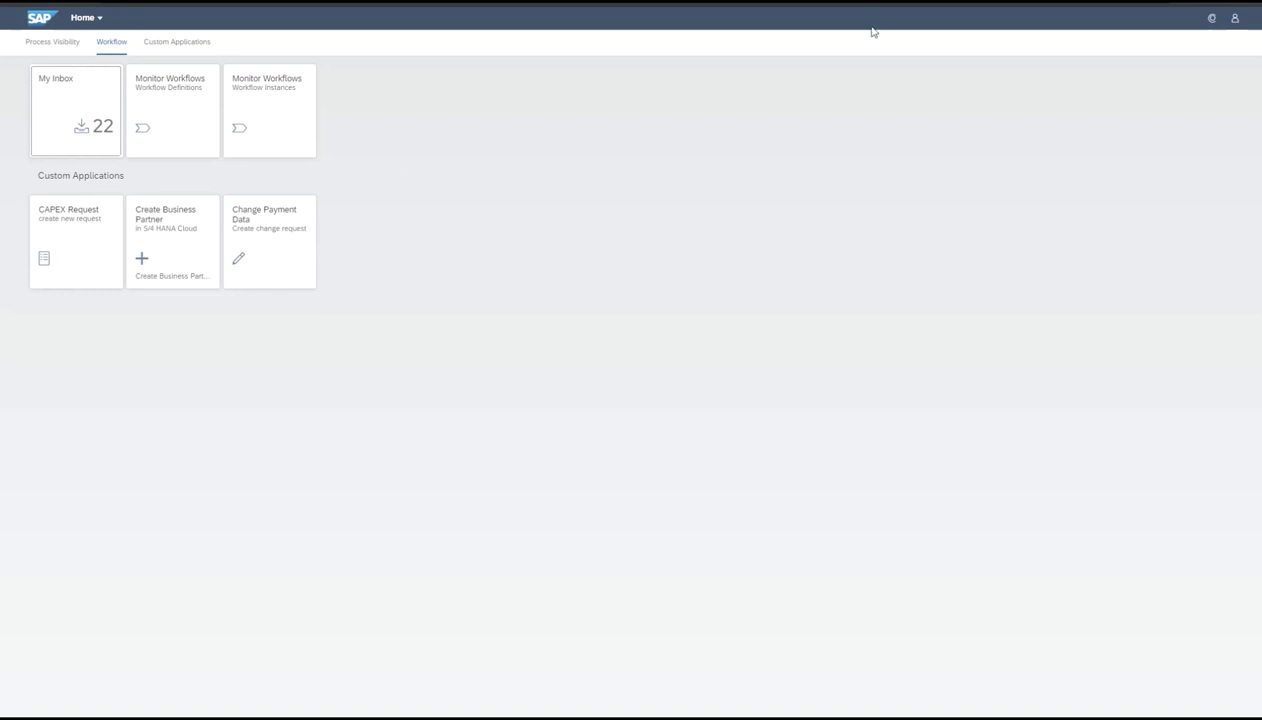
- Greet the Process Intelligence Assistance chat with 'Hi' and have it show my tasks
click(1209, 19)
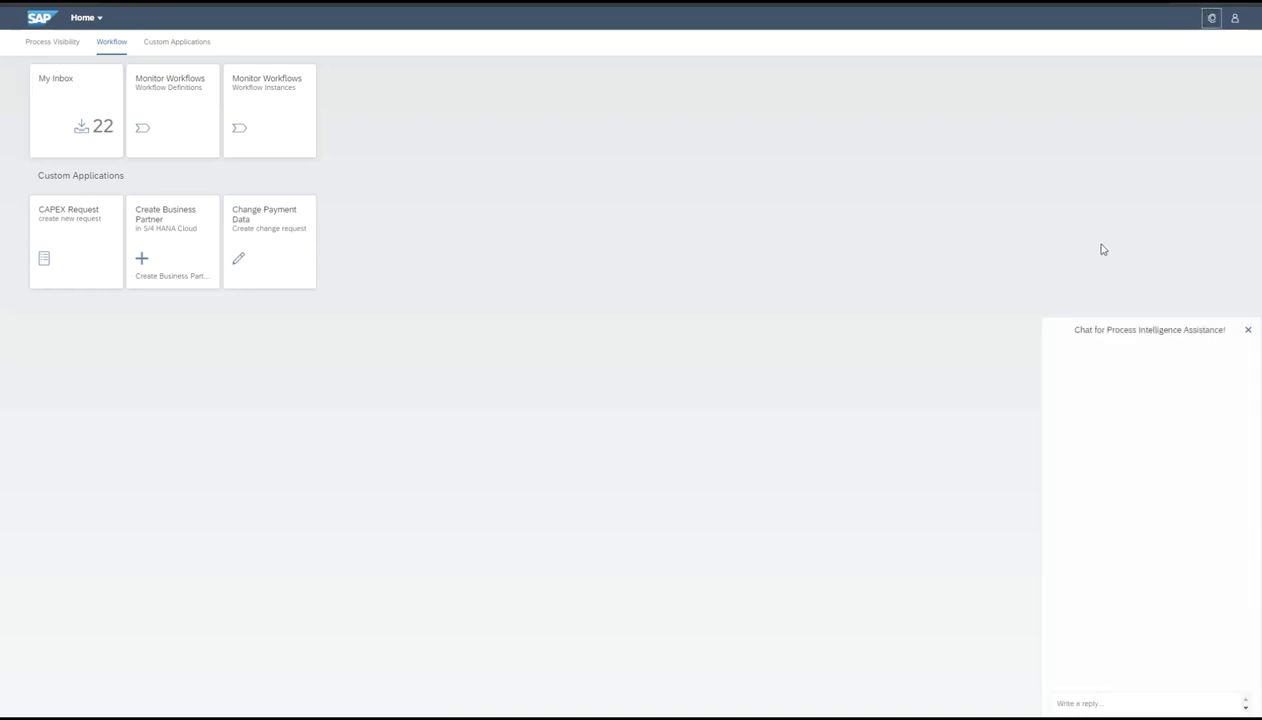
click(1091, 702)
text(Hi)
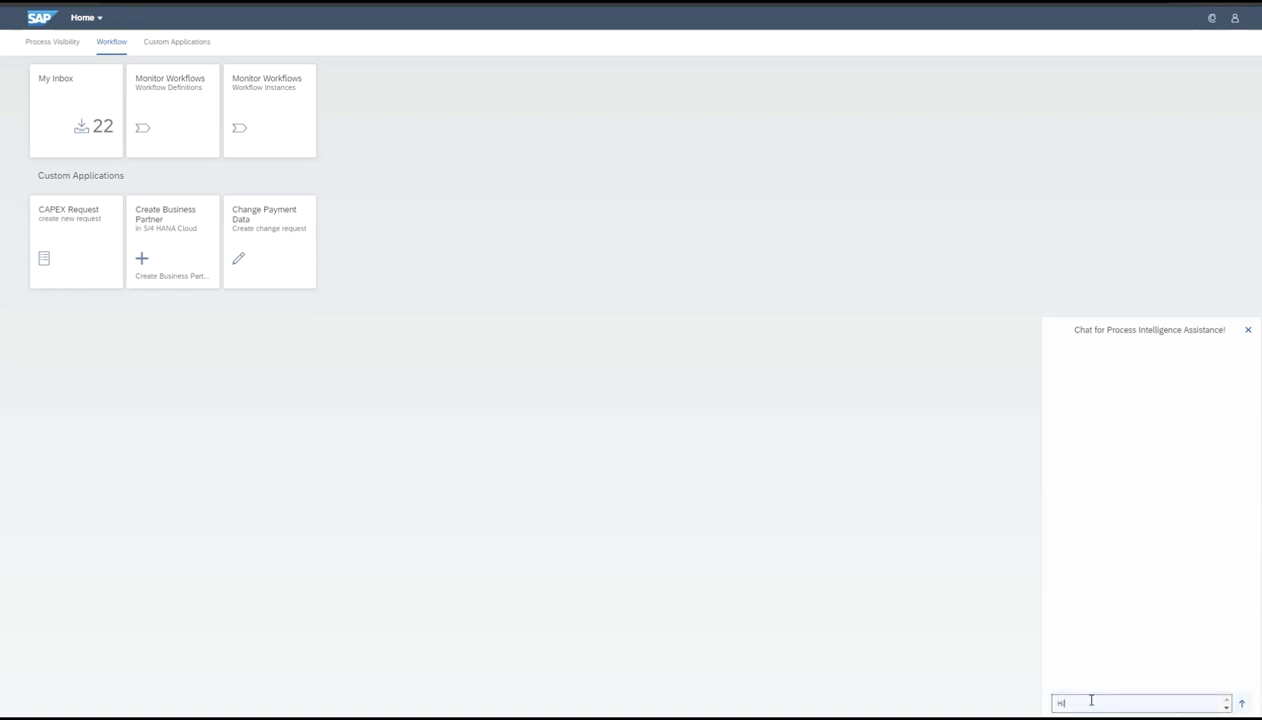
key(Return)
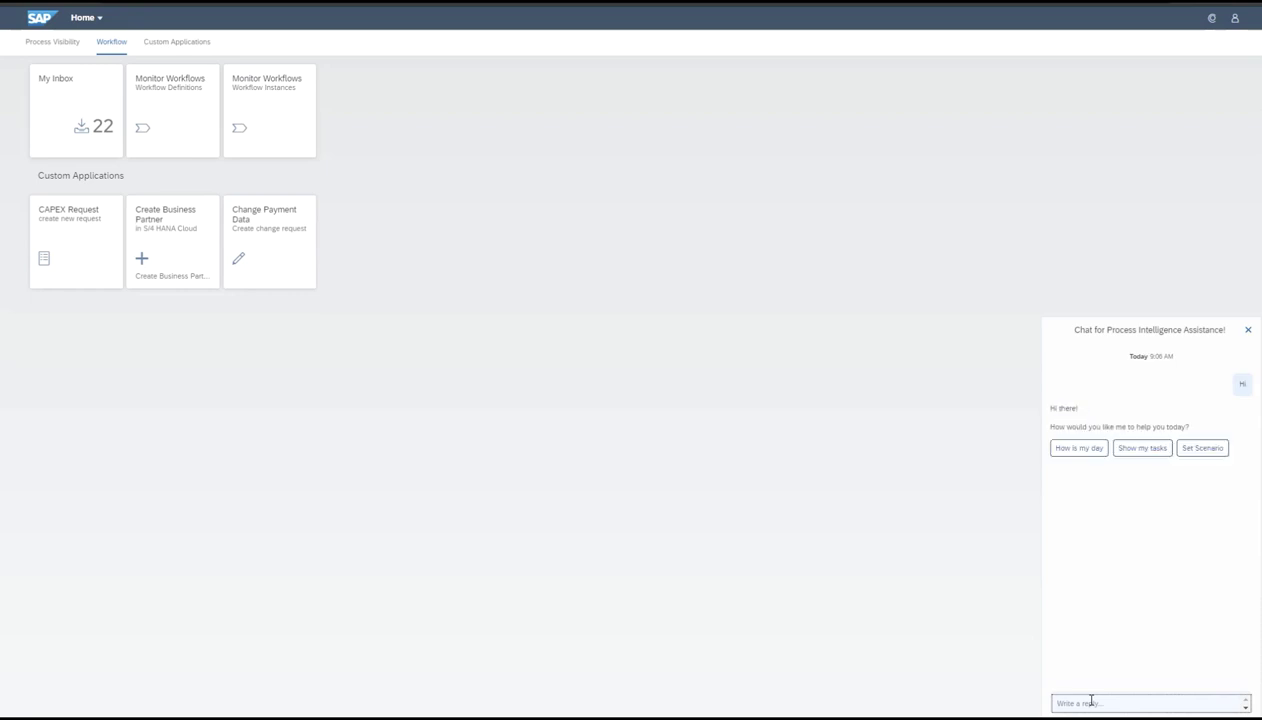
click(1136, 458)
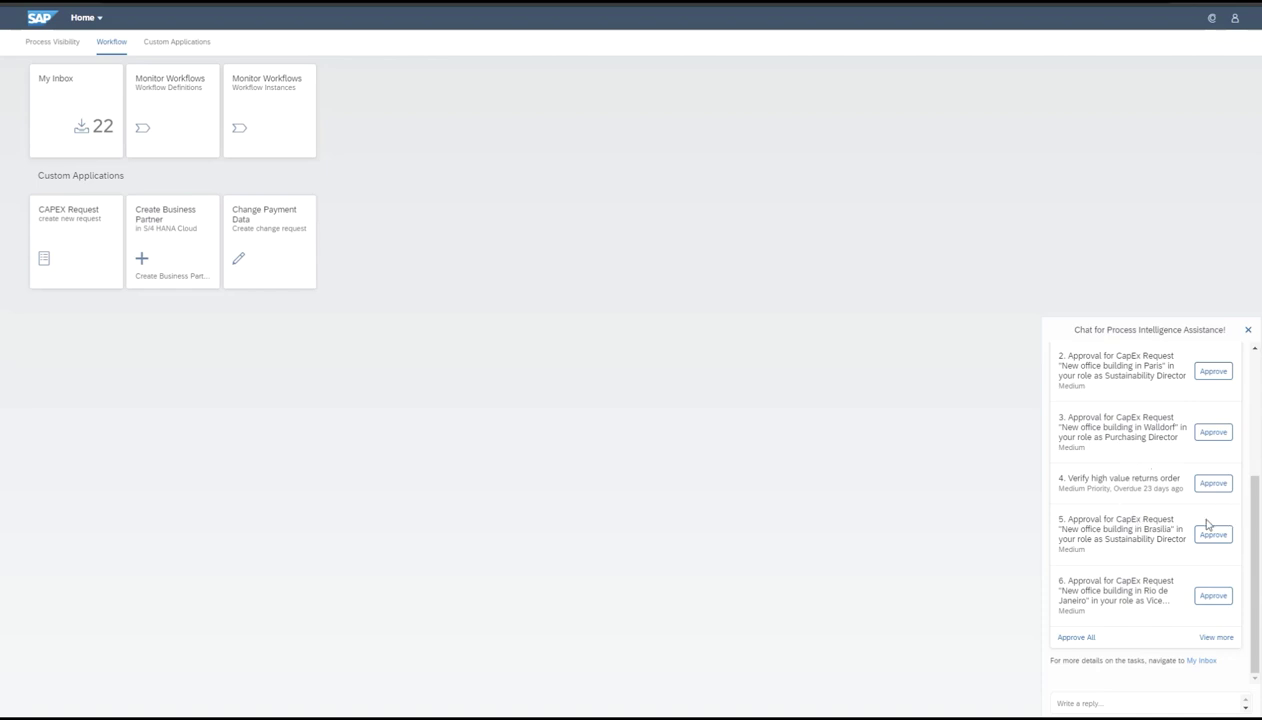
drag(1253, 506, 1253, 411)
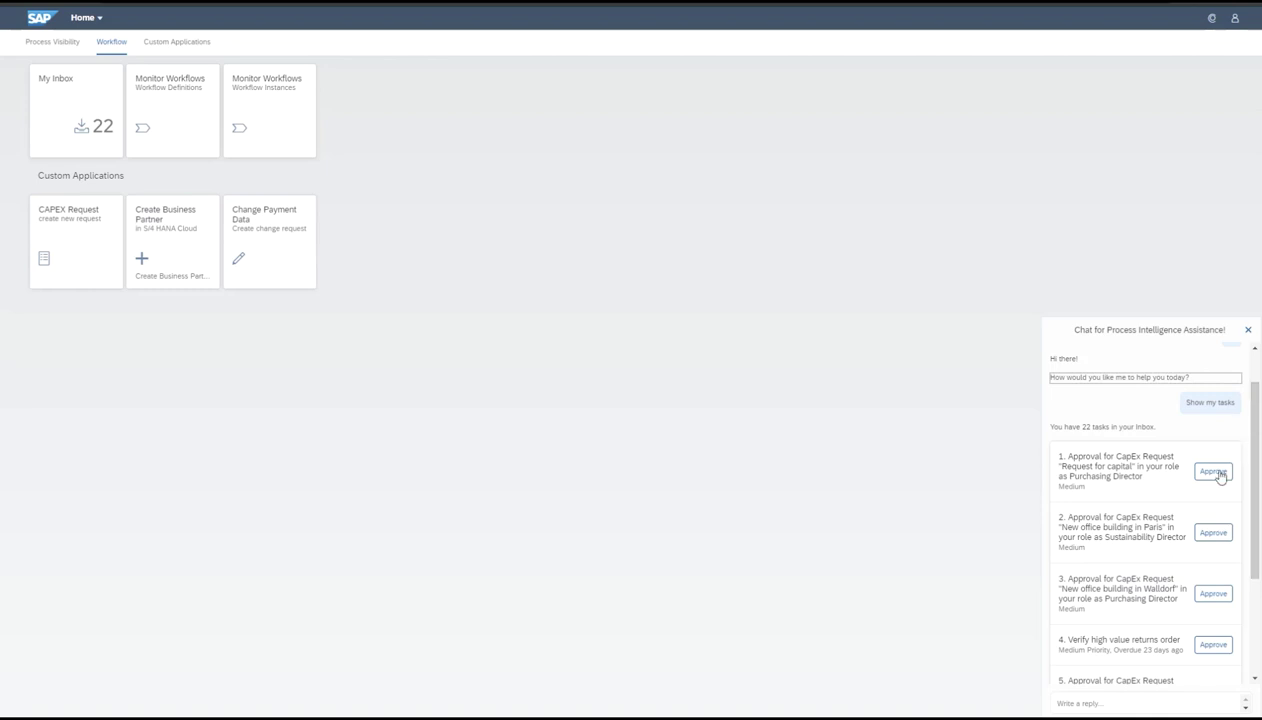
scroll(1200, 506, down, 3)
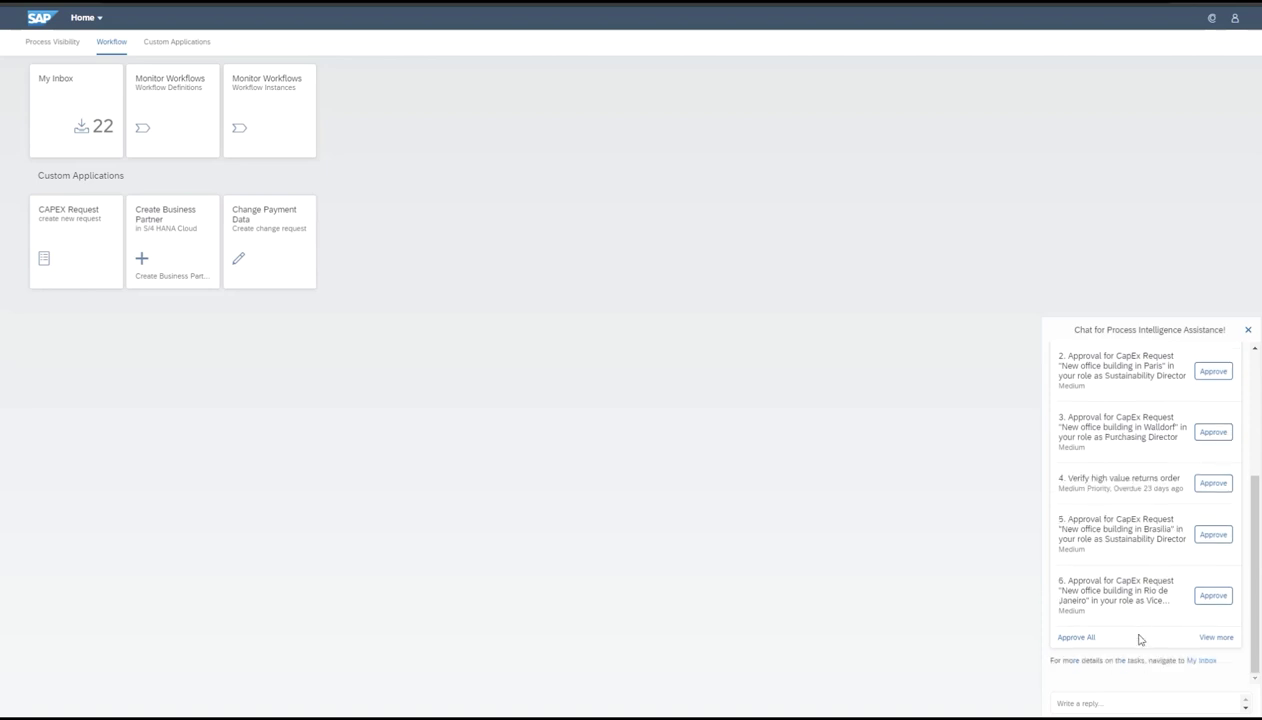
- Send 'set scenario' to the chat to get the available scenarios
click(1110, 704)
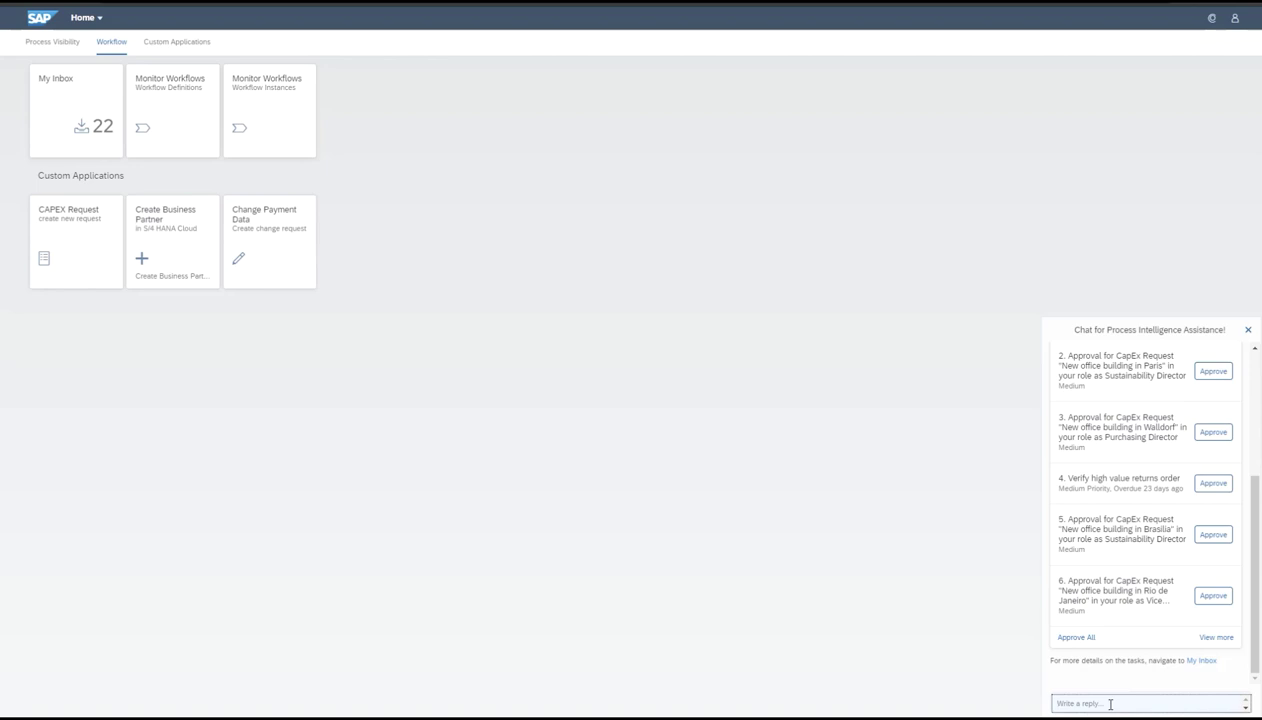
text(set scenario)
key(Return)
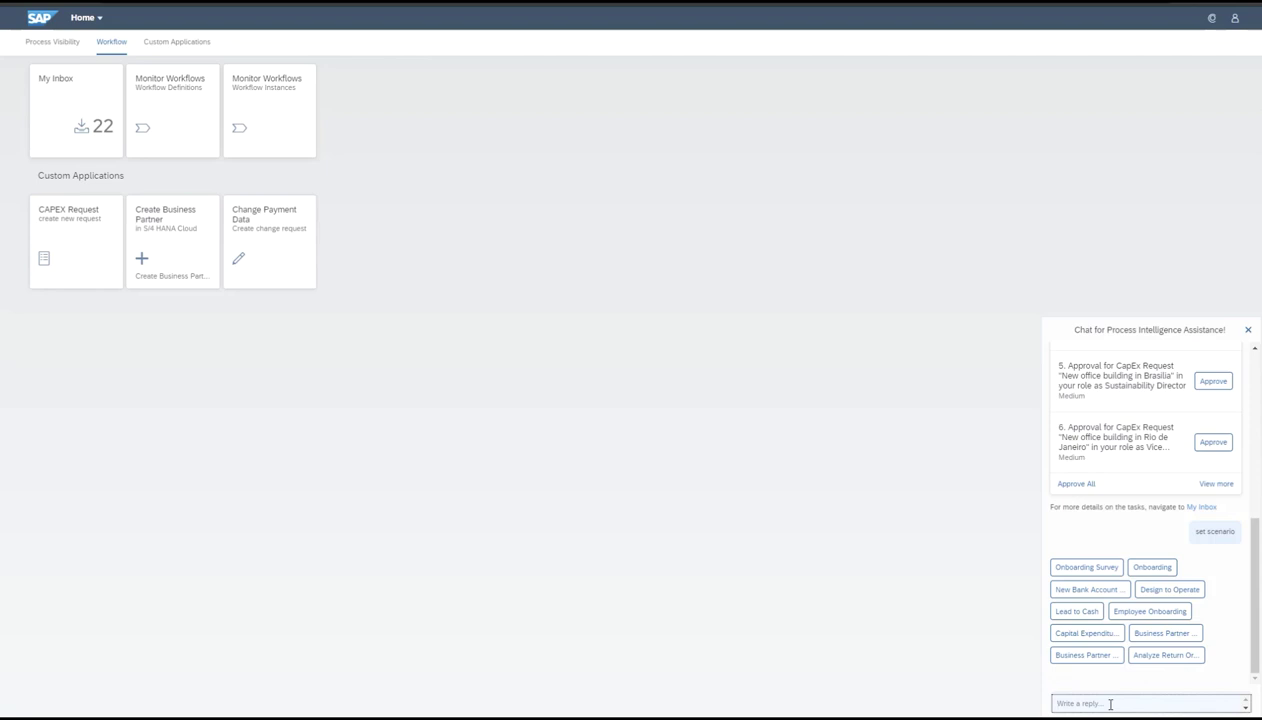
- Pick Capital Expenditure Approval, view open instances by status, and open its Process Visibility Workspace dashboard
click(1059, 638)
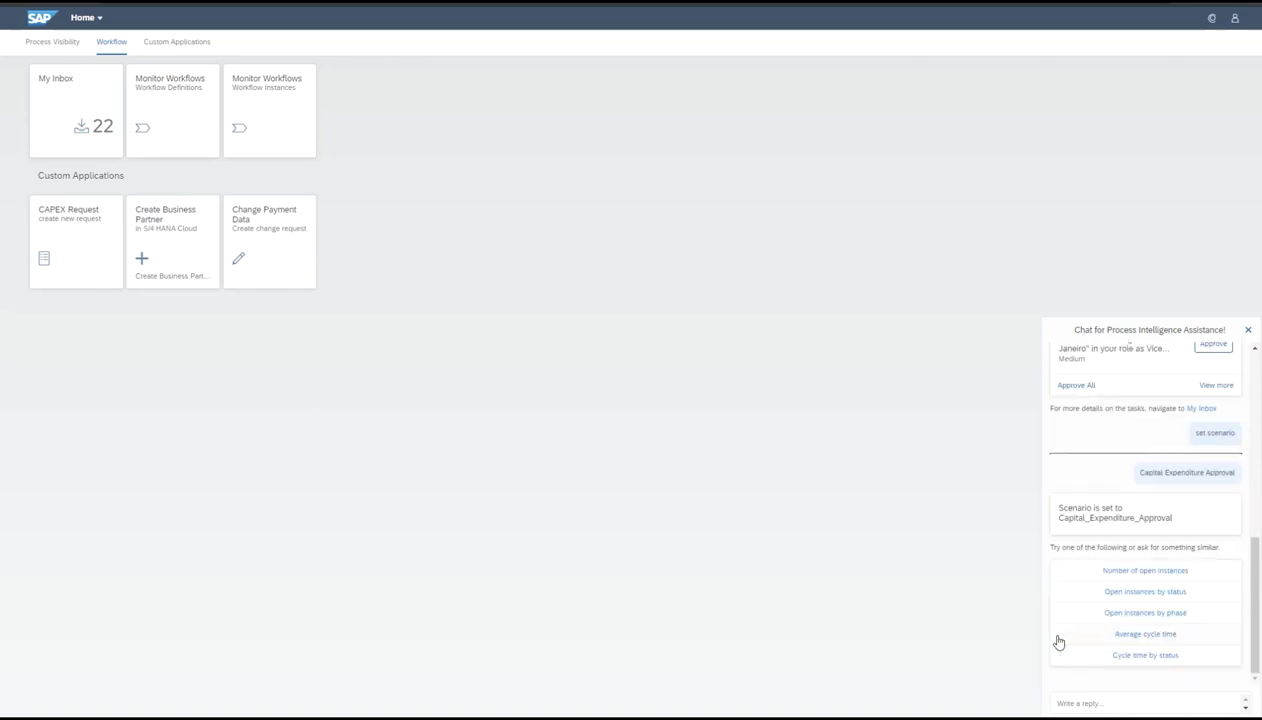
click(1094, 598)
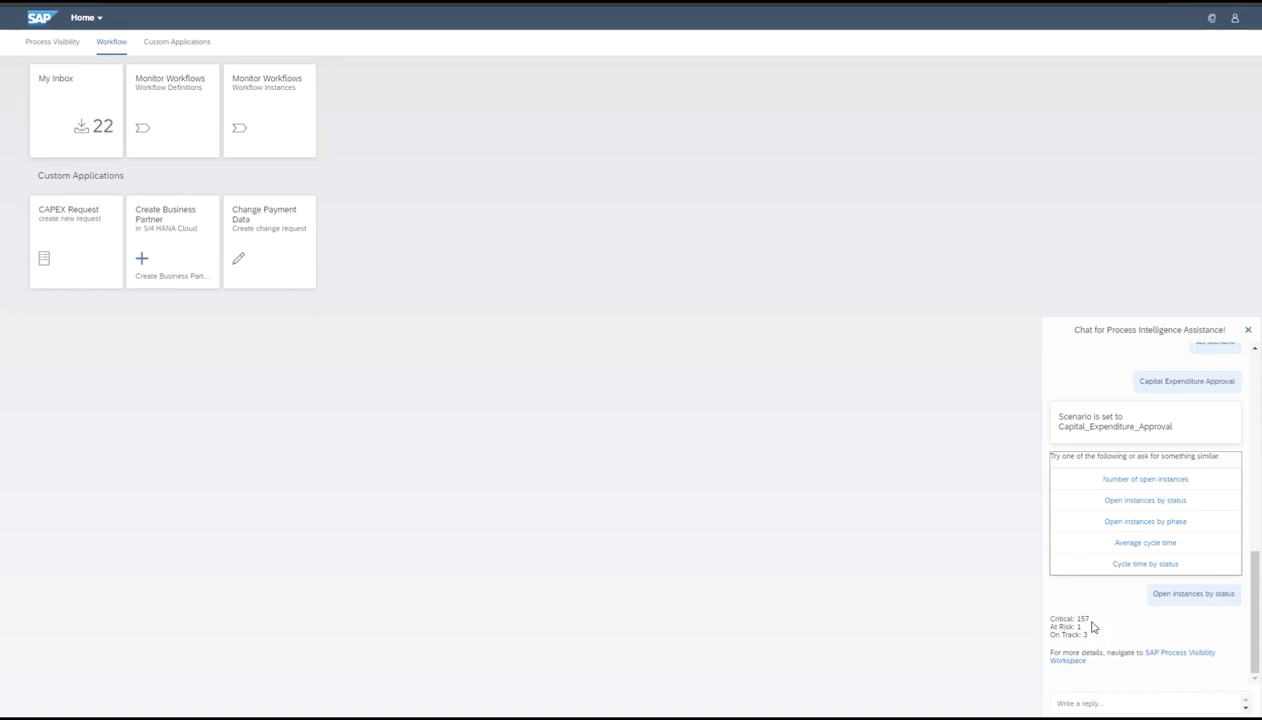
click(1155, 657)
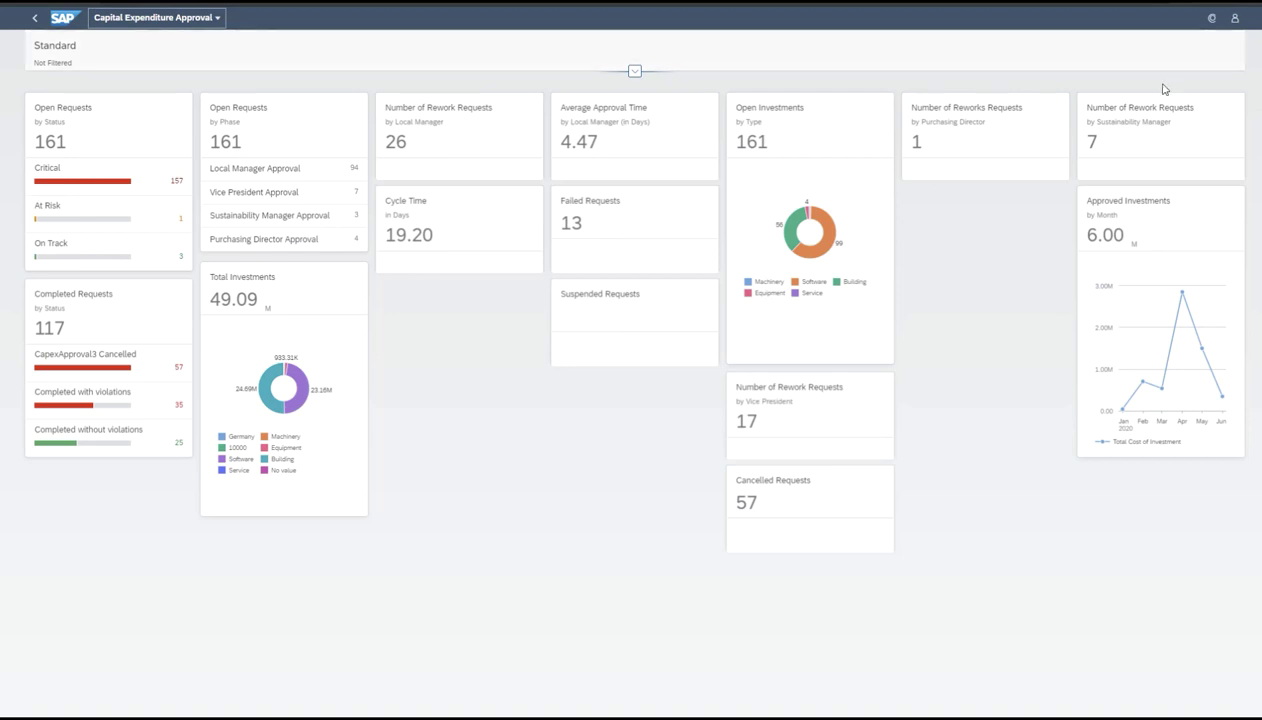
- Move the Approved Investments, Purchasing Director rework and Sustainability Manager rework cards to new positions
drag(1184, 196, 640, 382)
drag(950, 140, 535, 301)
drag(1120, 128, 420, 417)
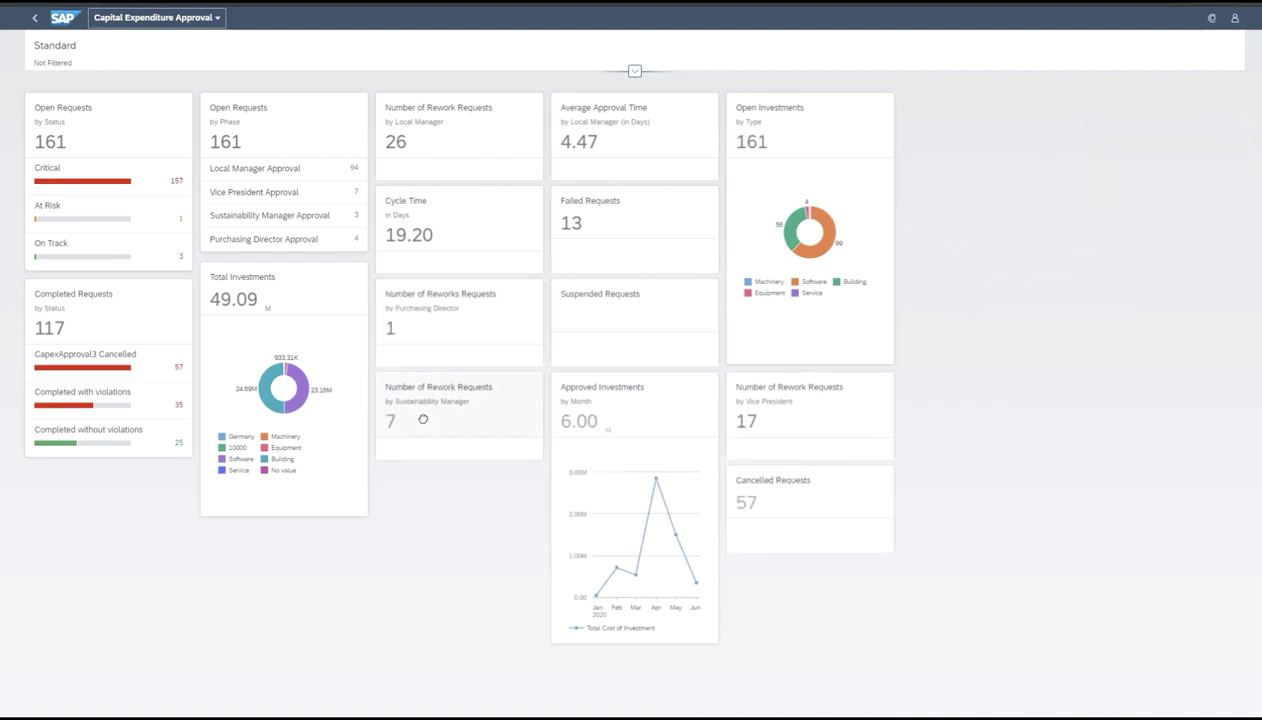
- List the Critical open requests and open the Walldorf office building instance details
click(114, 182)
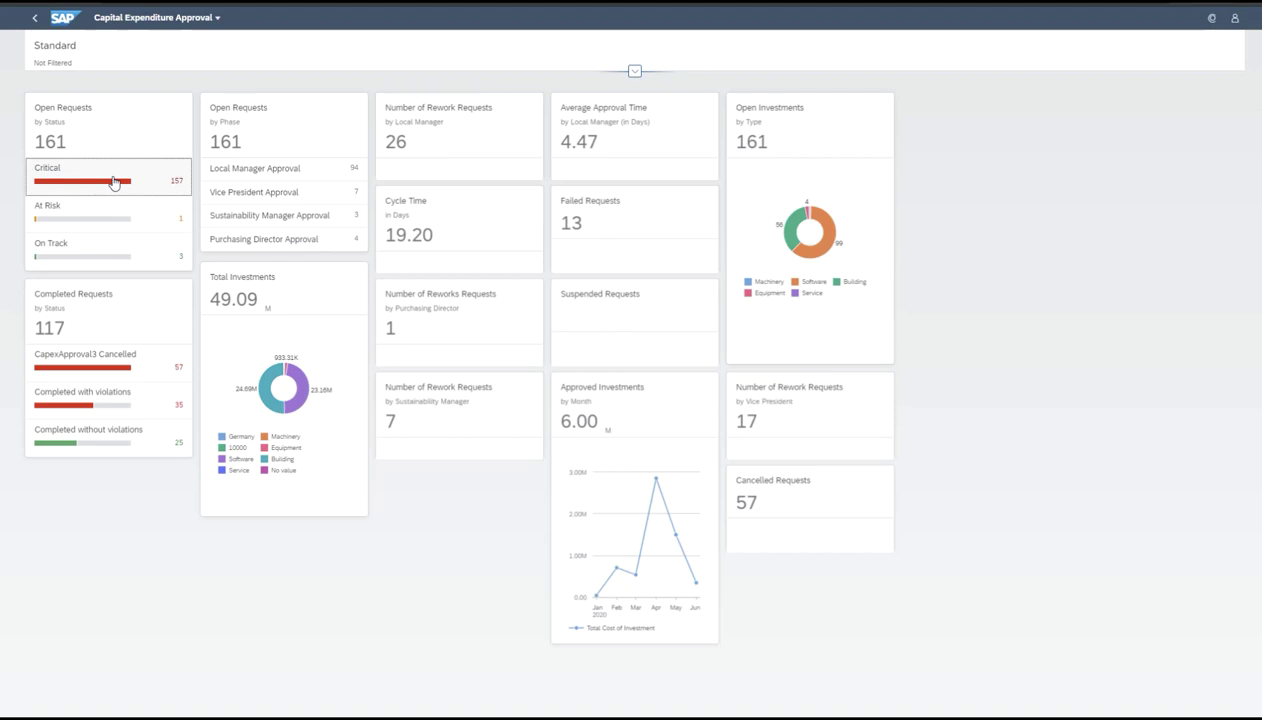
click(114, 182)
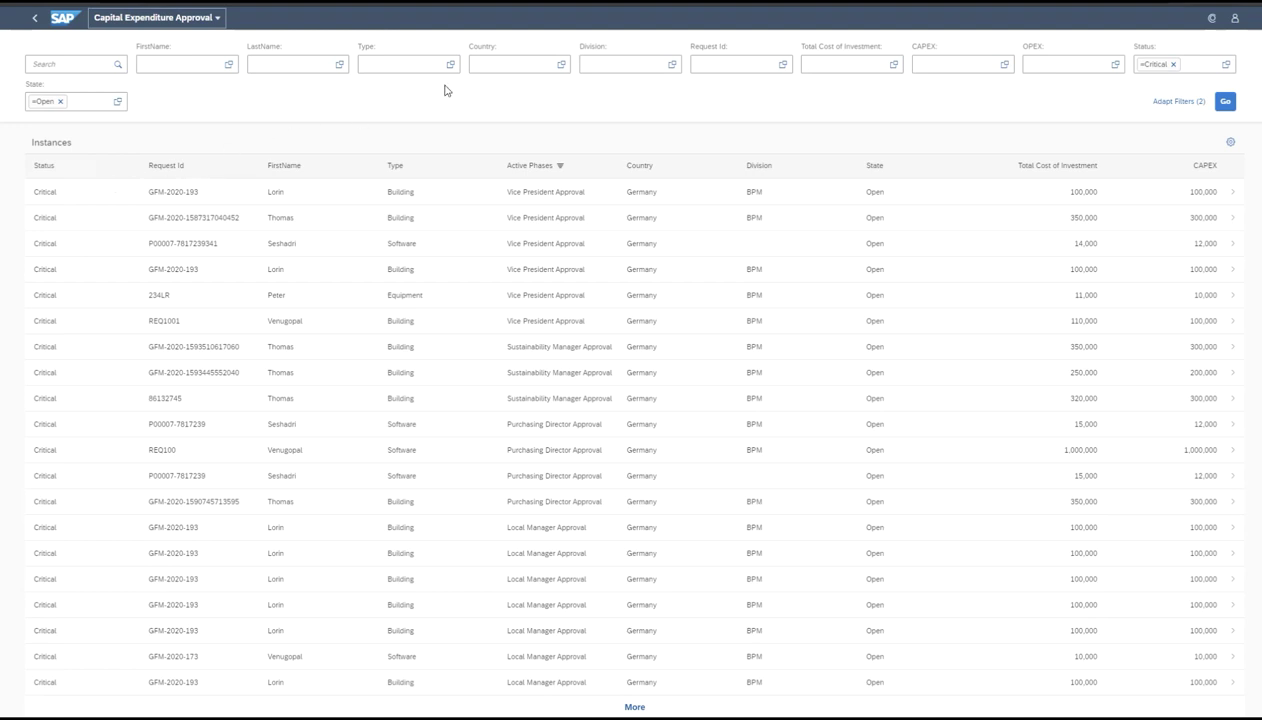
click(250, 355)
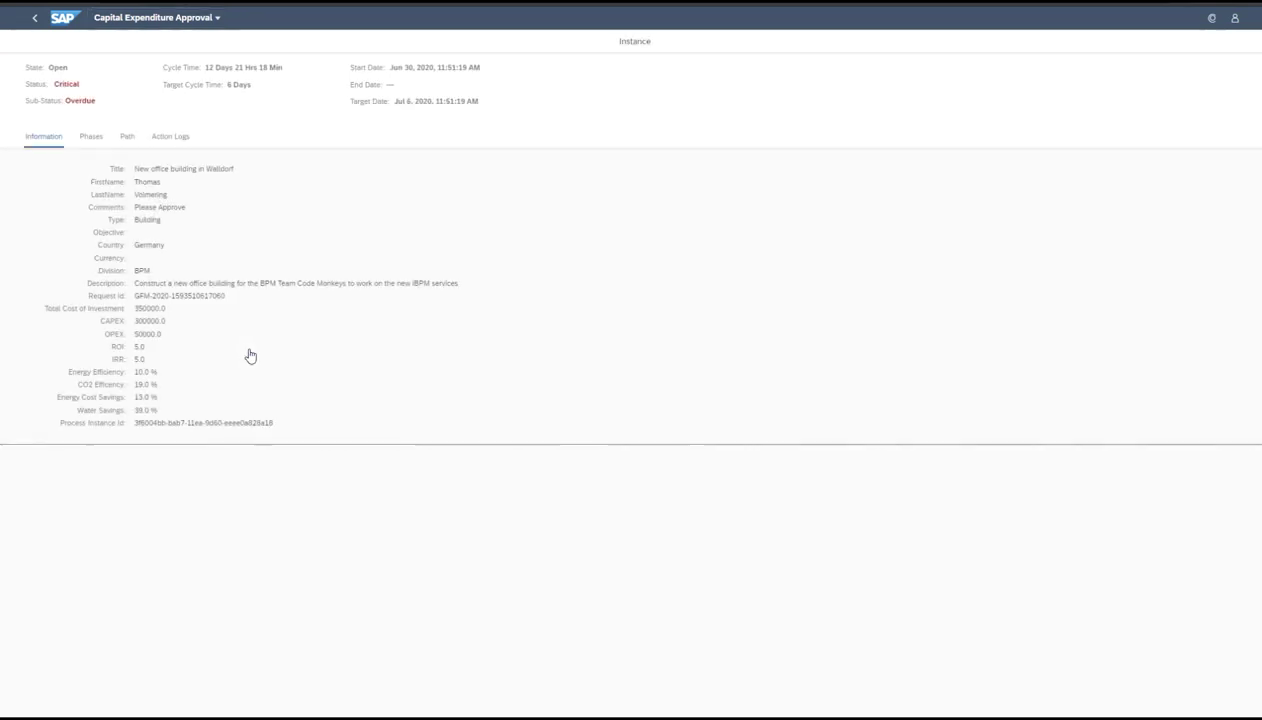
- Switch the Walldorf instance from its Phases chart to the Path diagram
click(93, 139)
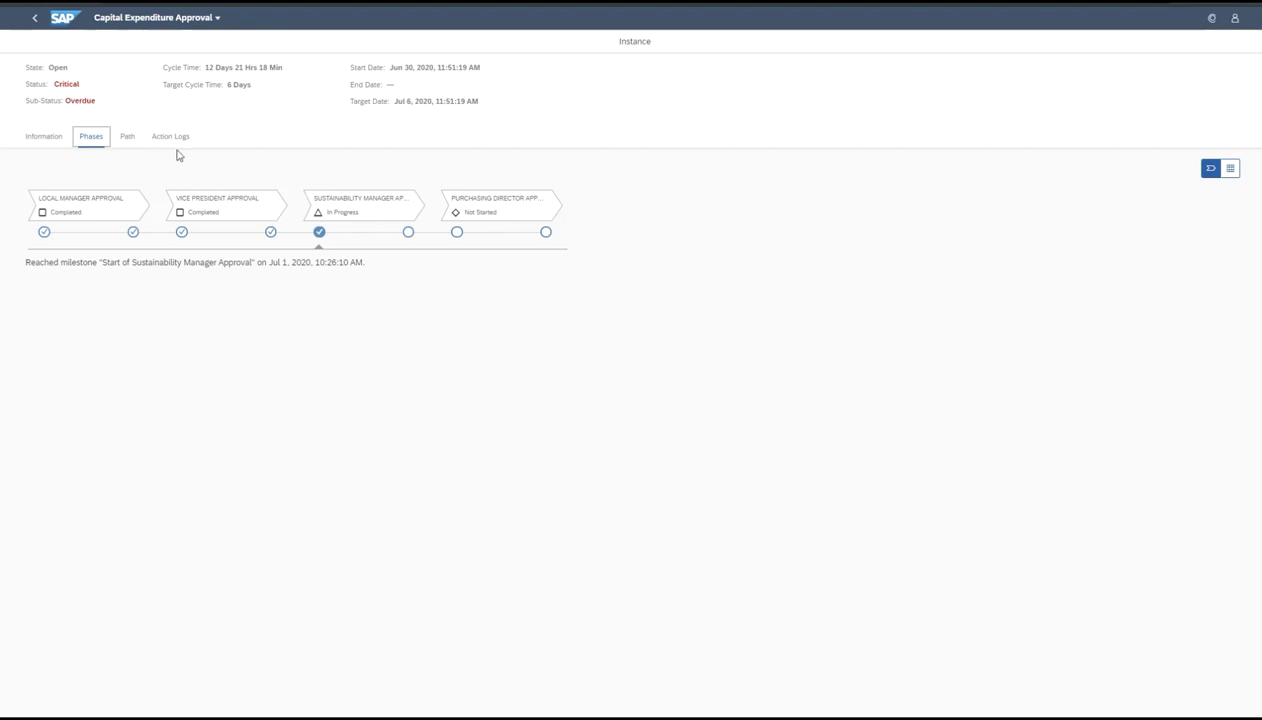
click(128, 138)
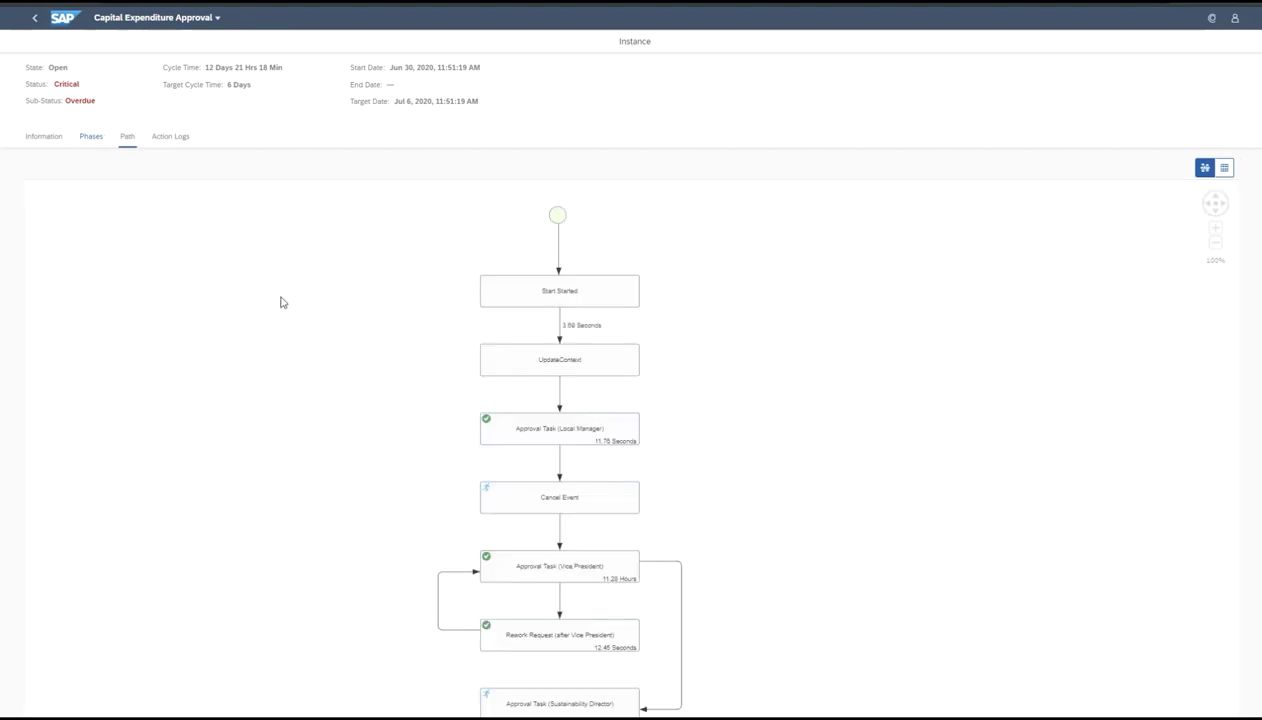
- Pan the path diagram down to the end event, then go back to the critical open instances list
drag(808, 431, 778, 378)
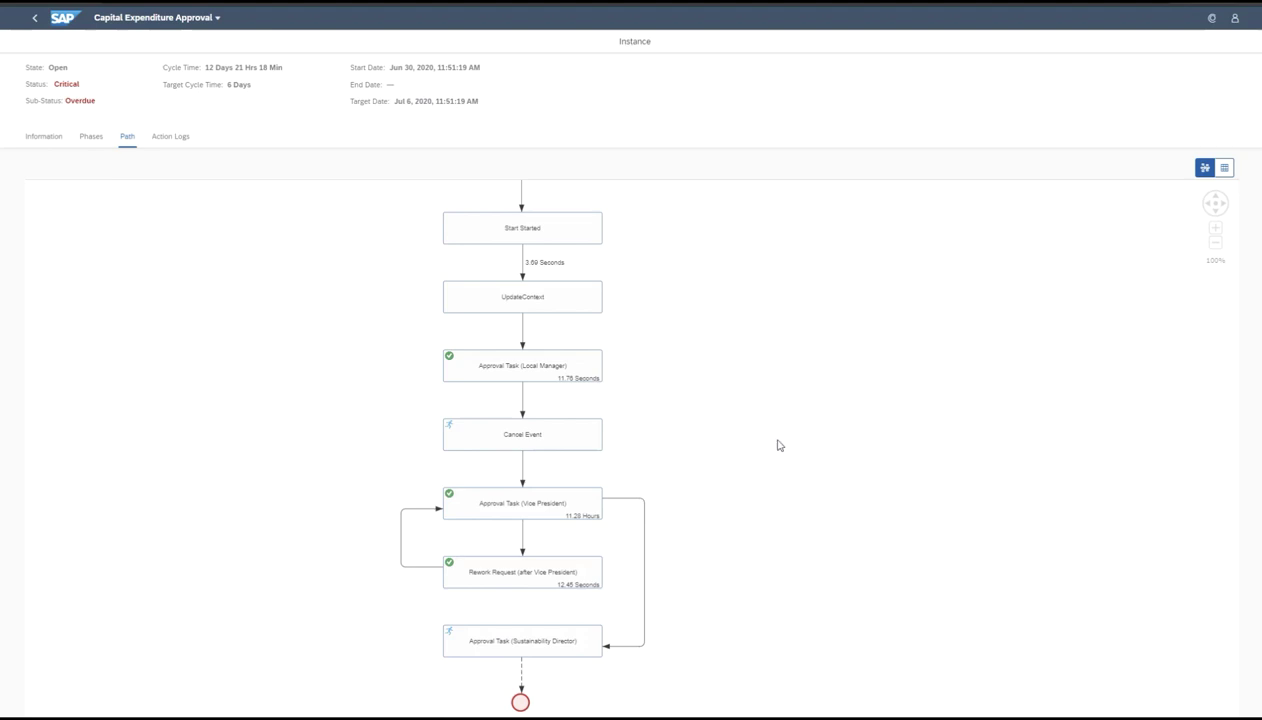
drag(778, 440, 777, 395)
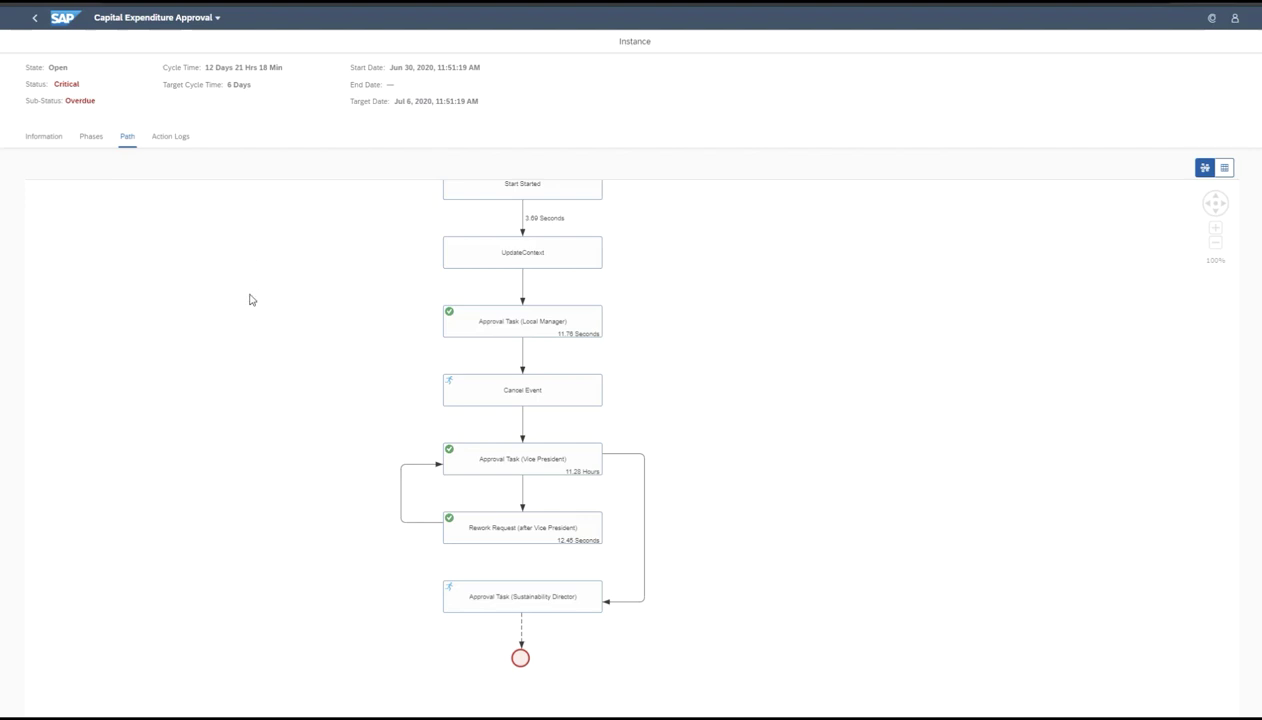
click(33, 20)
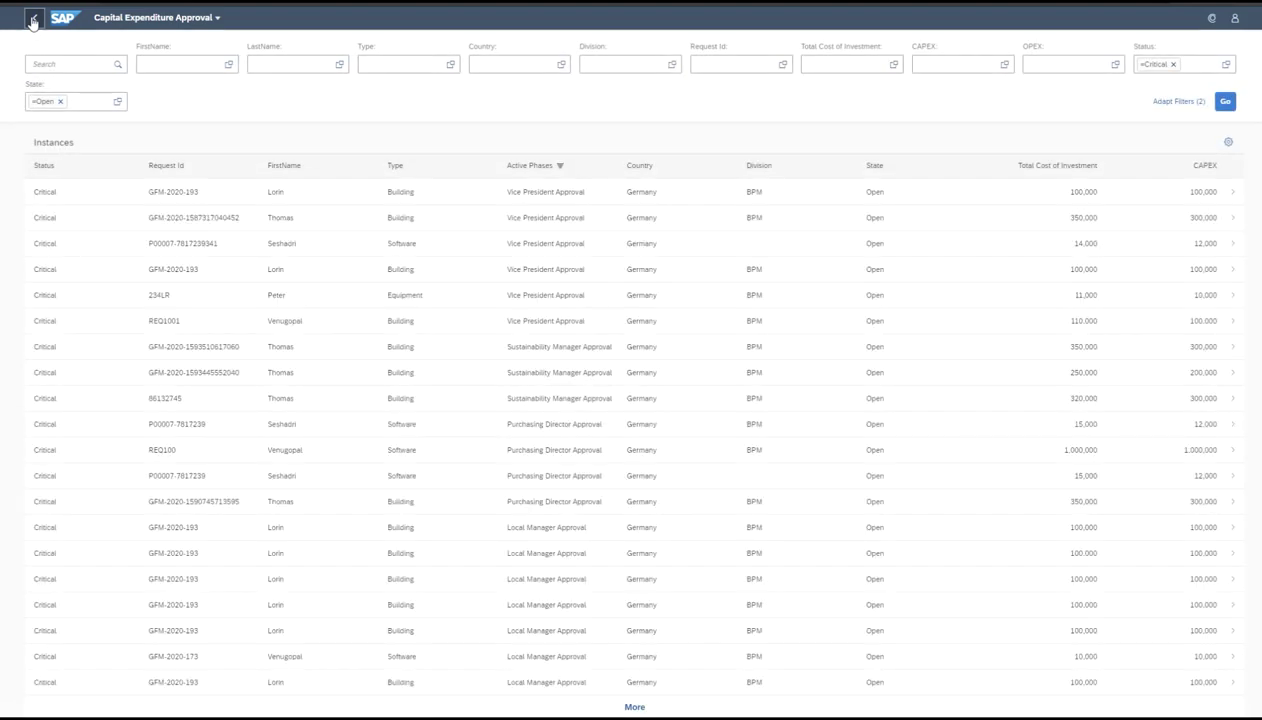
- Return to the dashboard and filter instances by the Building segment of the Total Investments chart
click(33, 20)
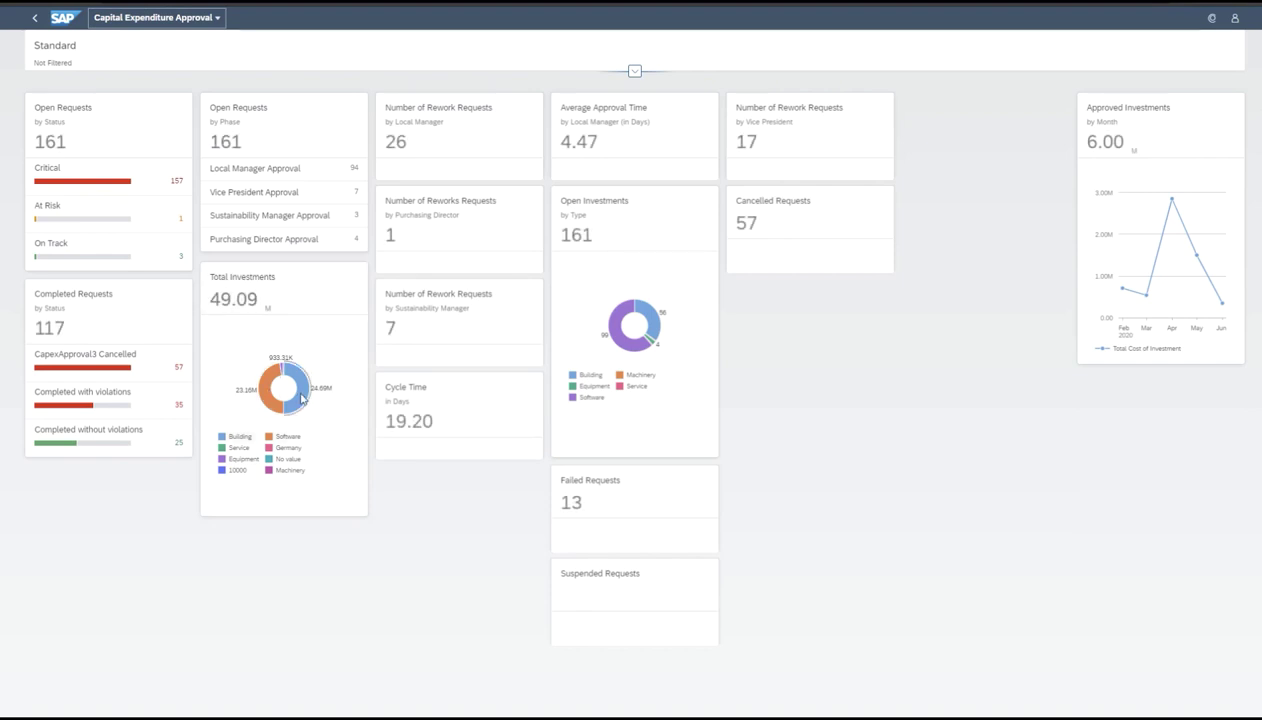
mouse_move(301, 398)
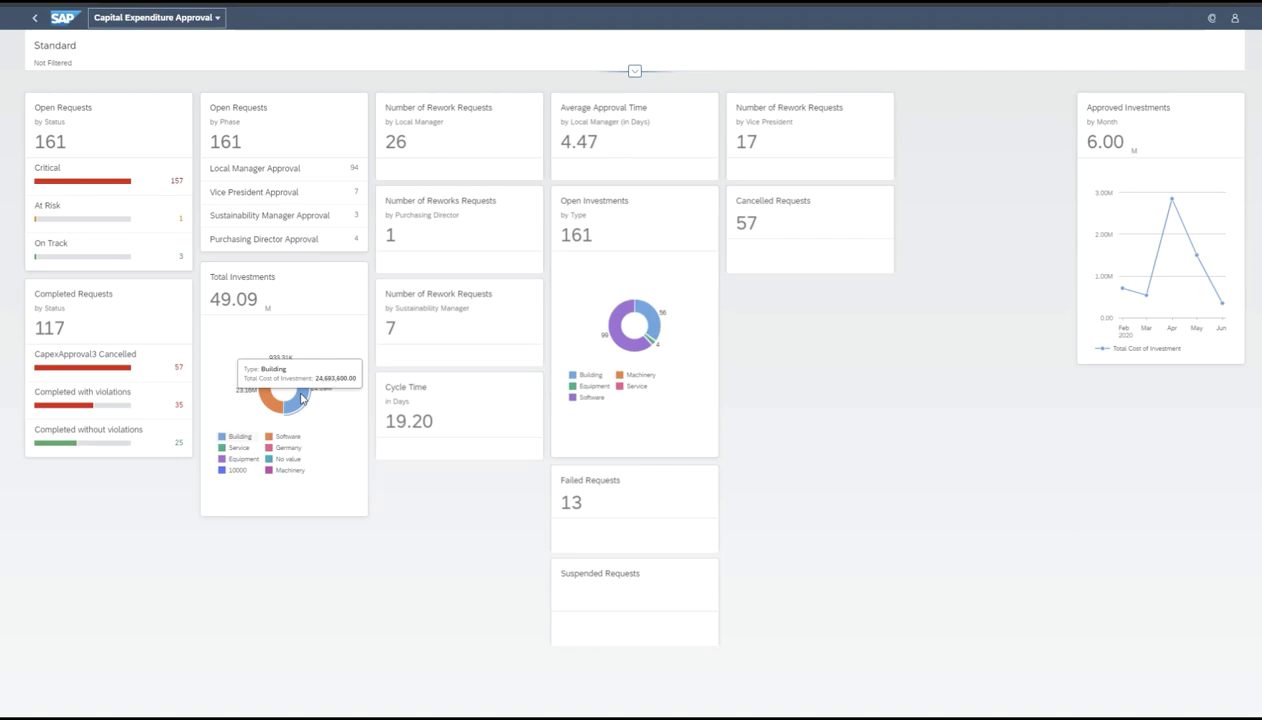
click(301, 398)
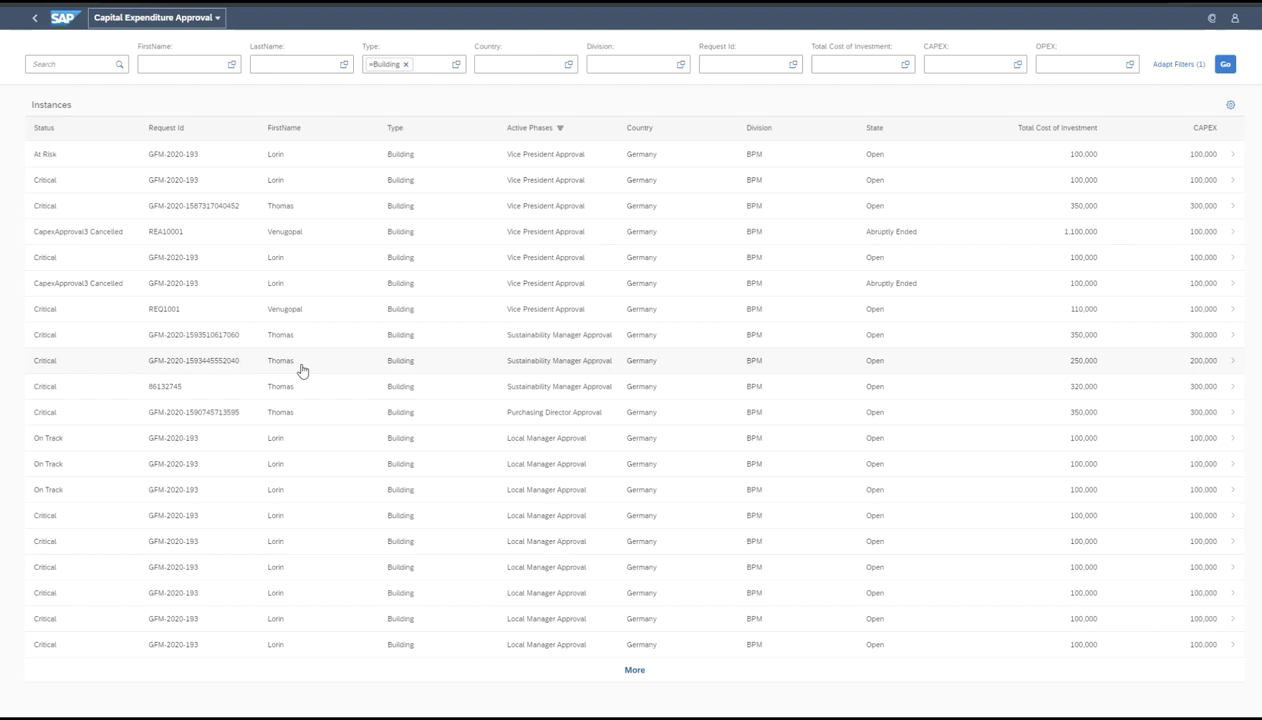
- Open the Washington office building request and pan through its process Path diagram
click(300, 368)
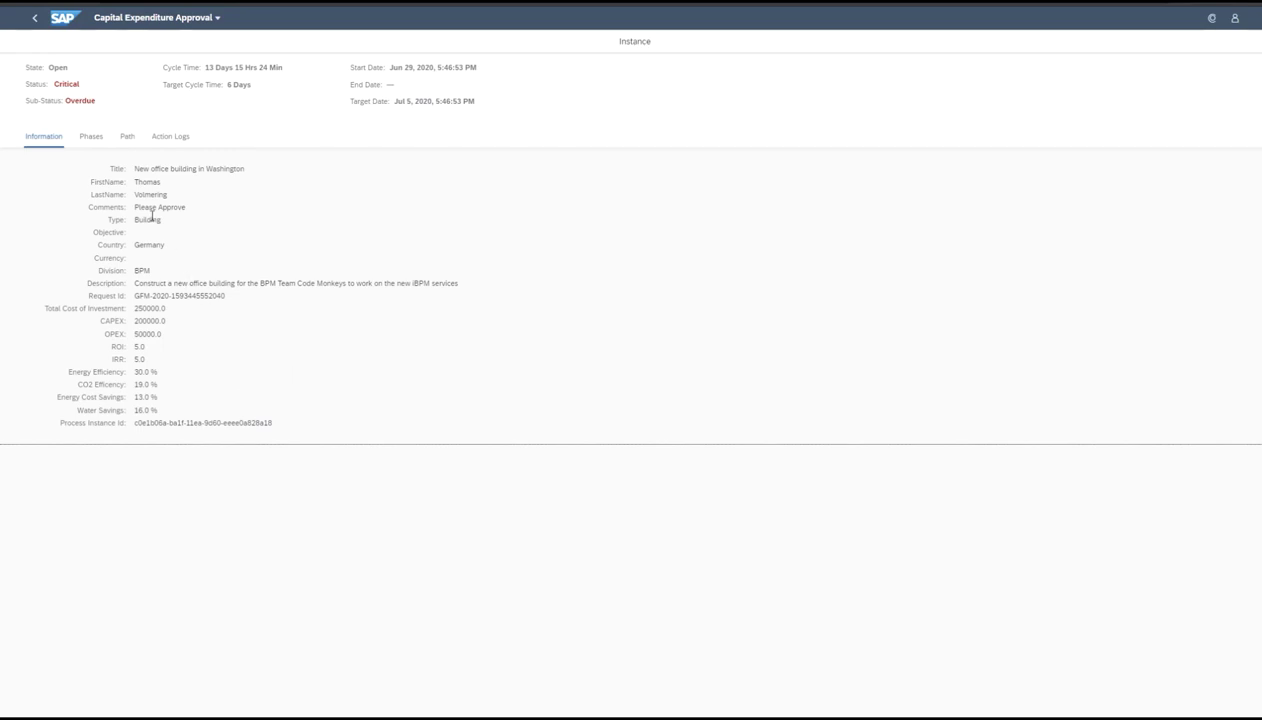
click(123, 141)
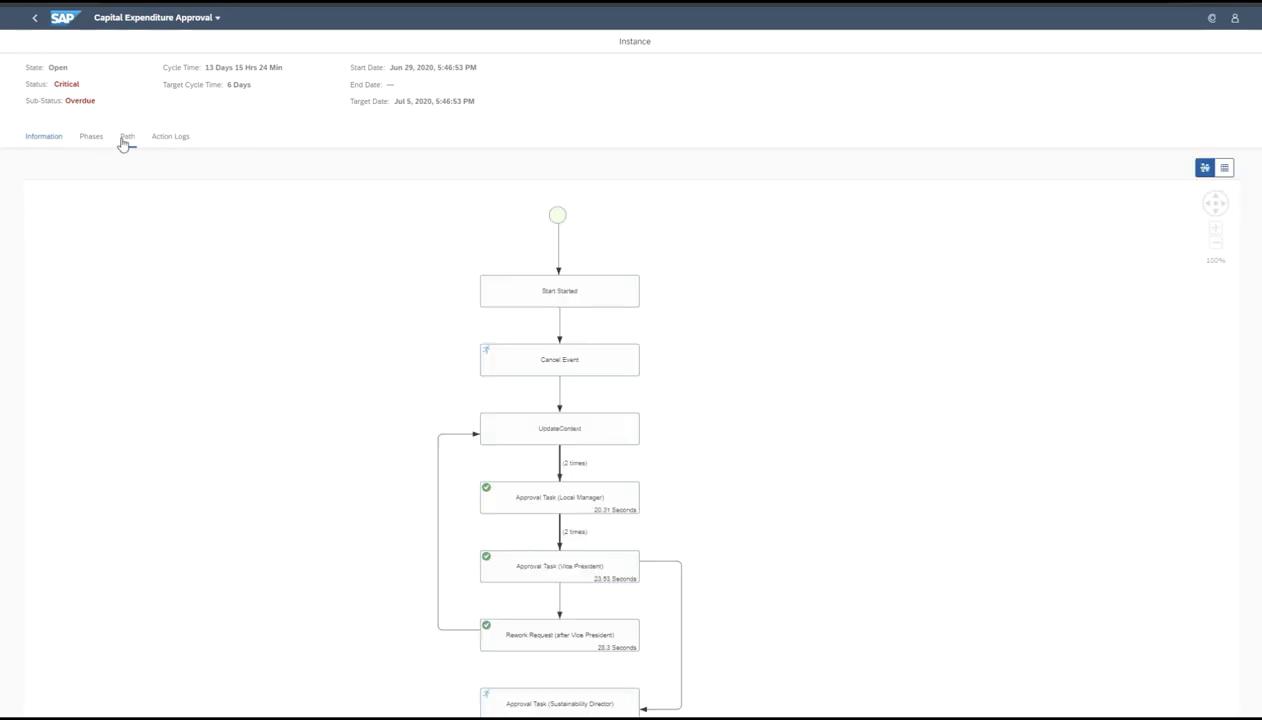
drag(825, 504, 812, 428)
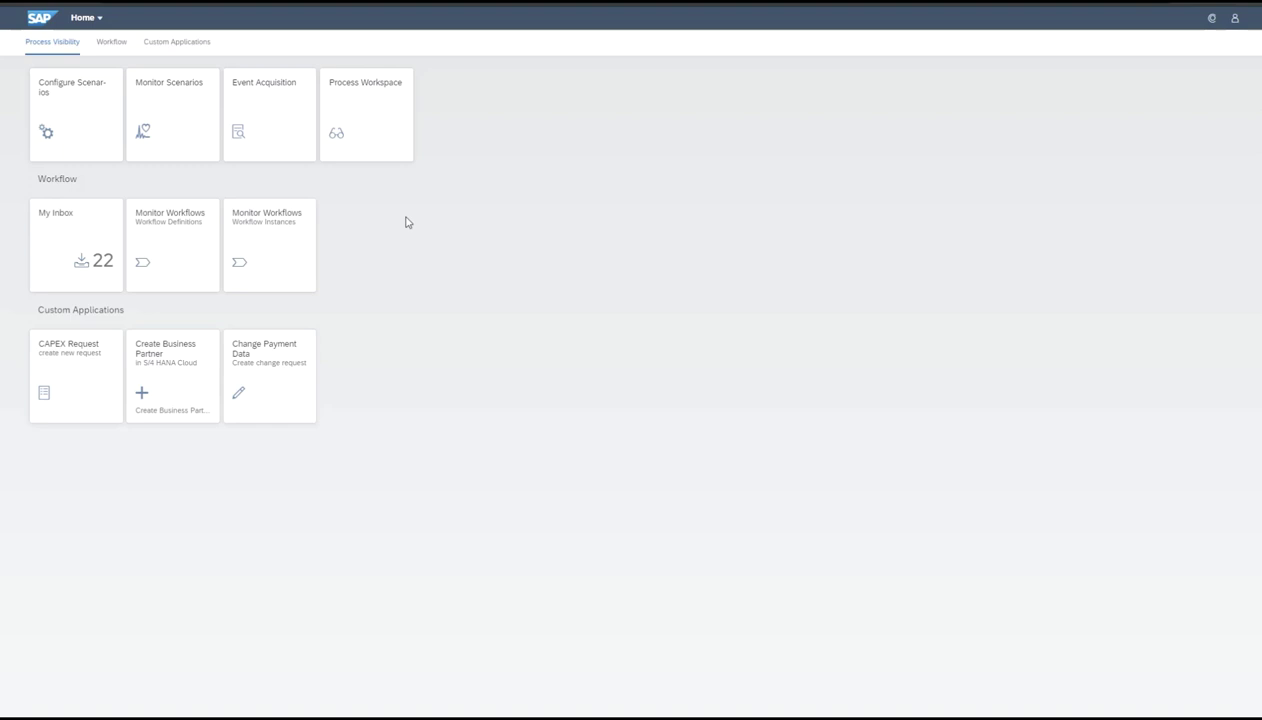
- Open Configure Scenarios and select the Capital Expenditure Approval scenario
click(57, 126)
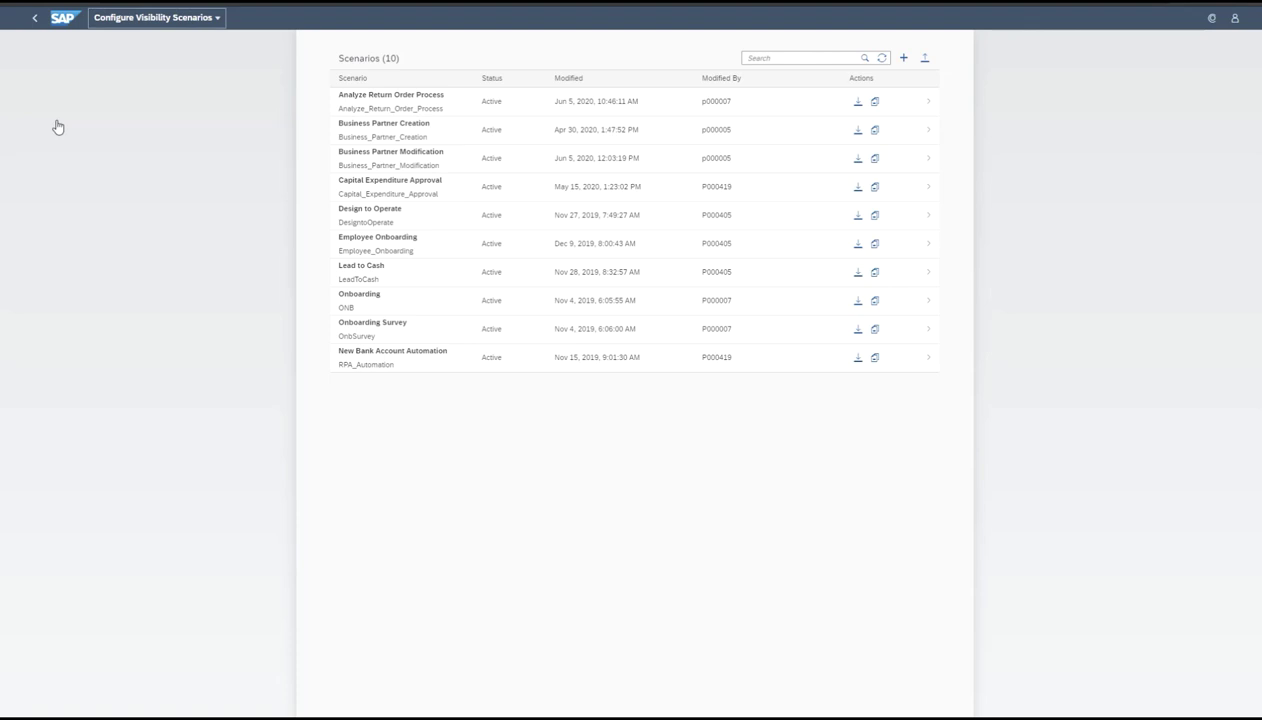
click(365, 188)
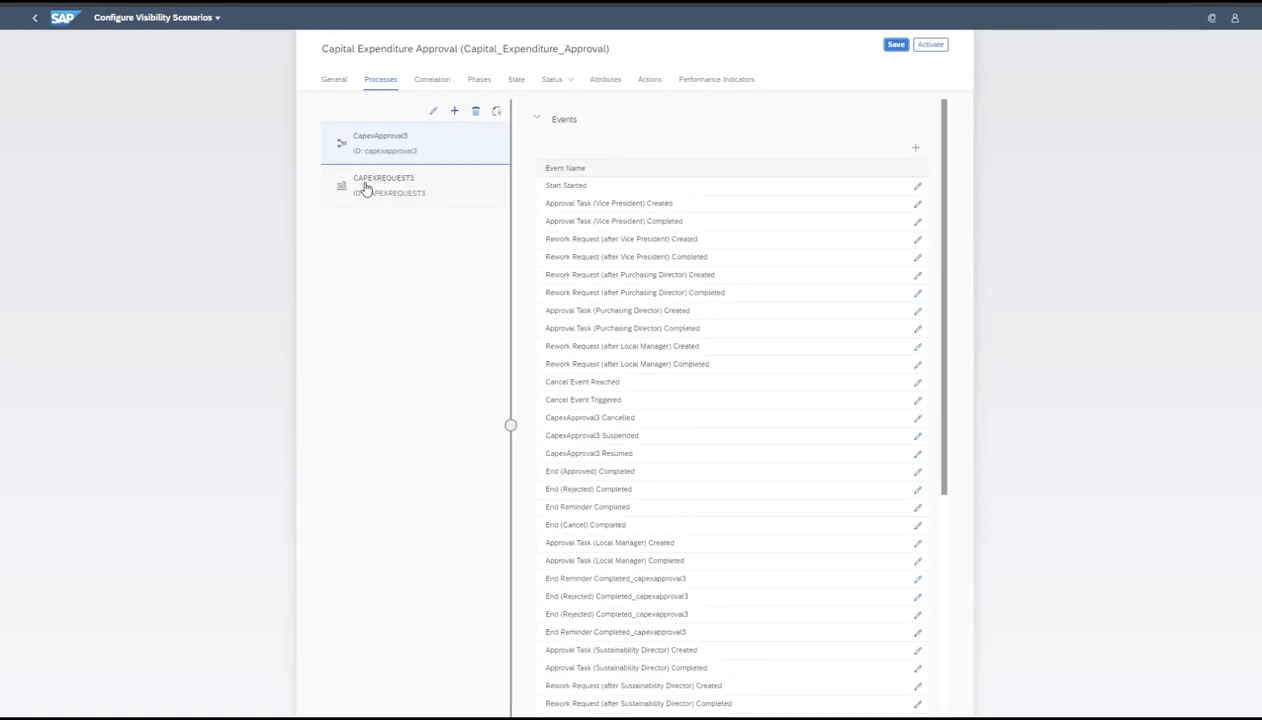
- Browse the SAP Cloud Platform Workflow list and cancel without adding one
click(454, 111)
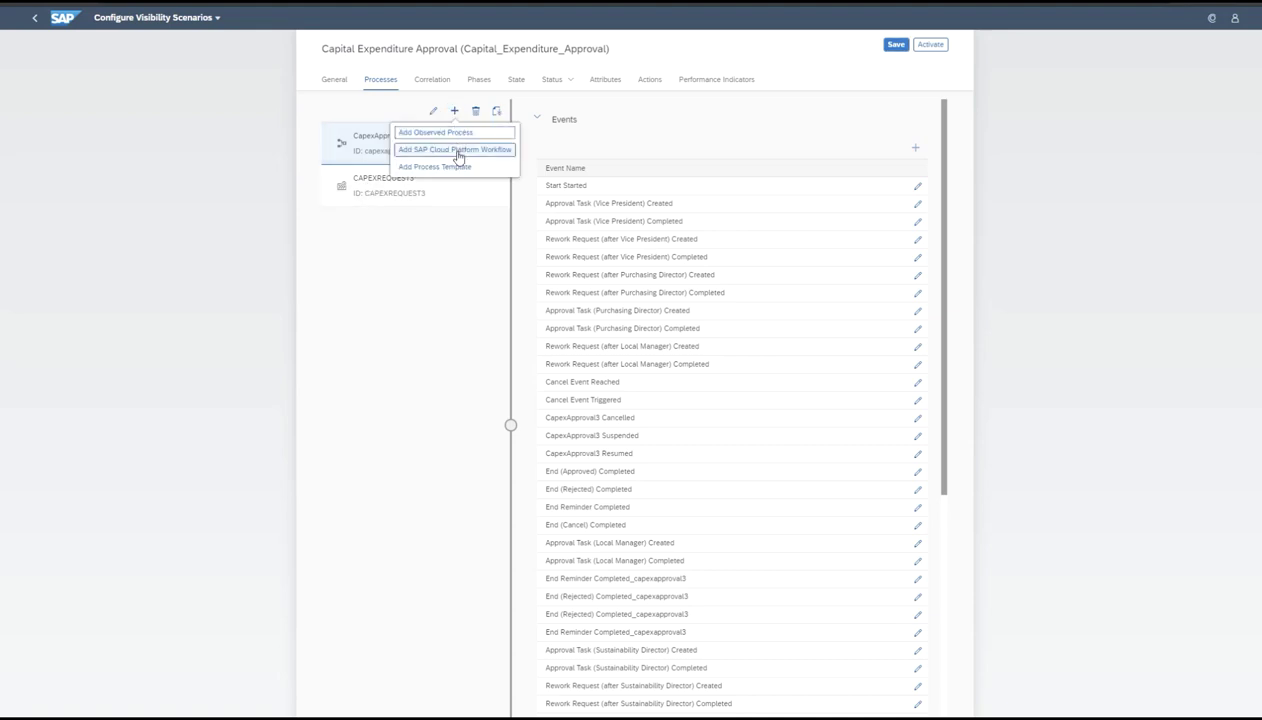
click(459, 152)
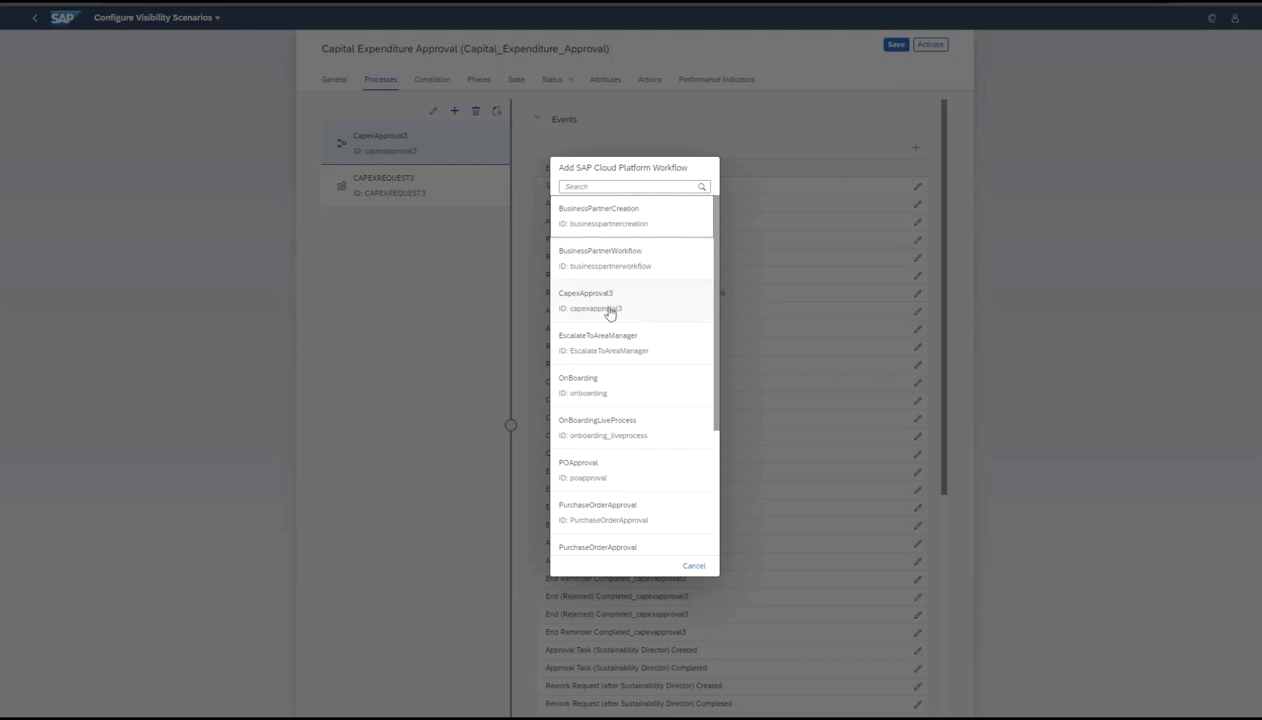
scroll(608, 309, down, 2)
scroll(610, 312, down, 2)
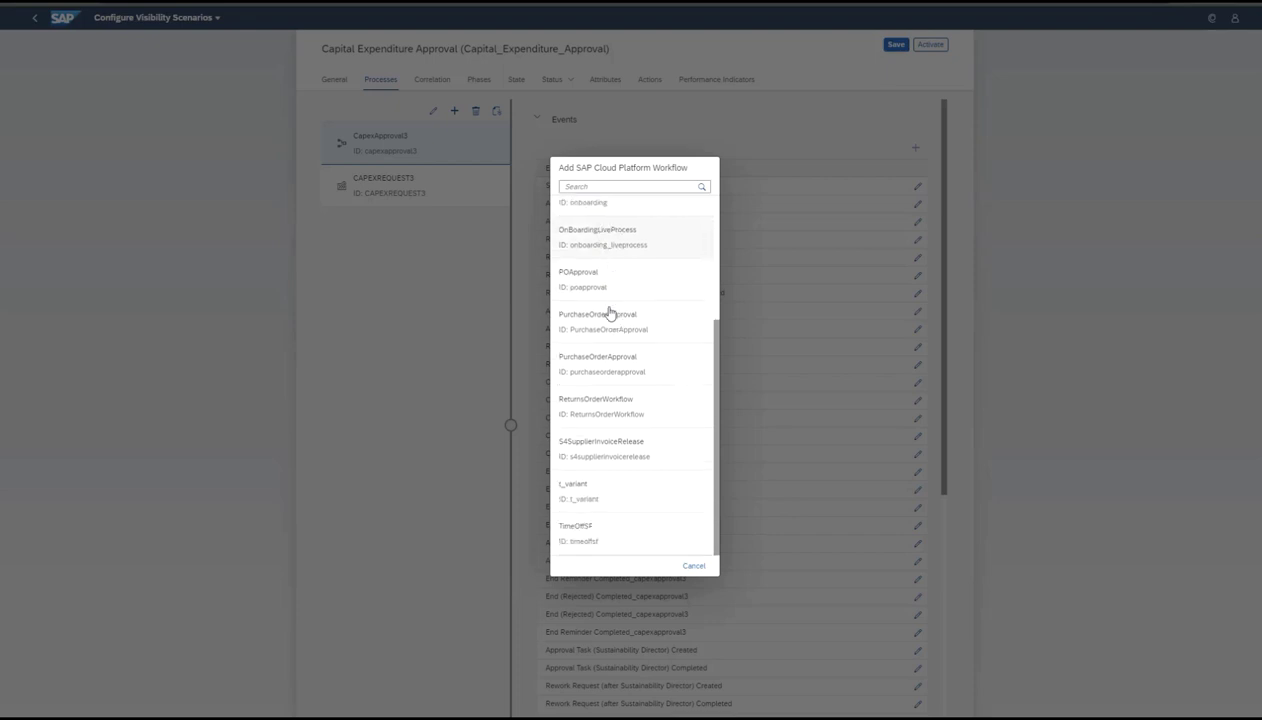
click(693, 566)
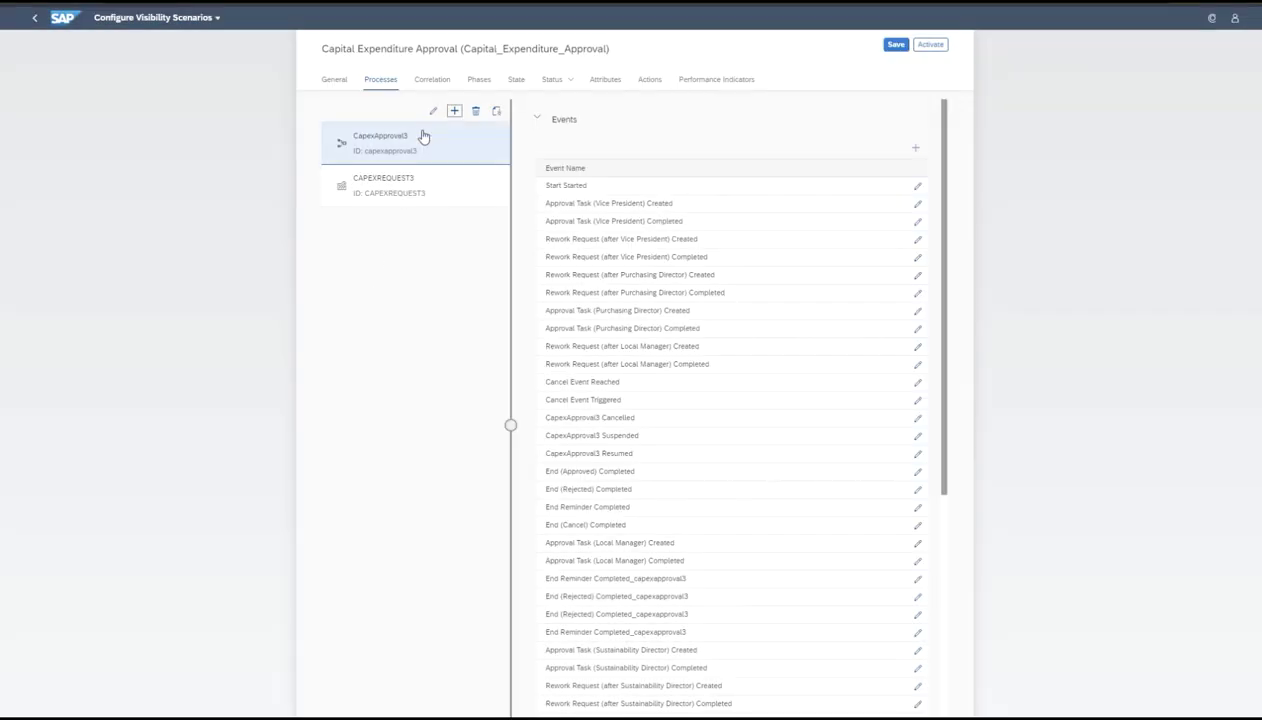
- Scroll the events and show the CapexApproval3 to CAPEXREQUEST3 correlation
click(454, 111)
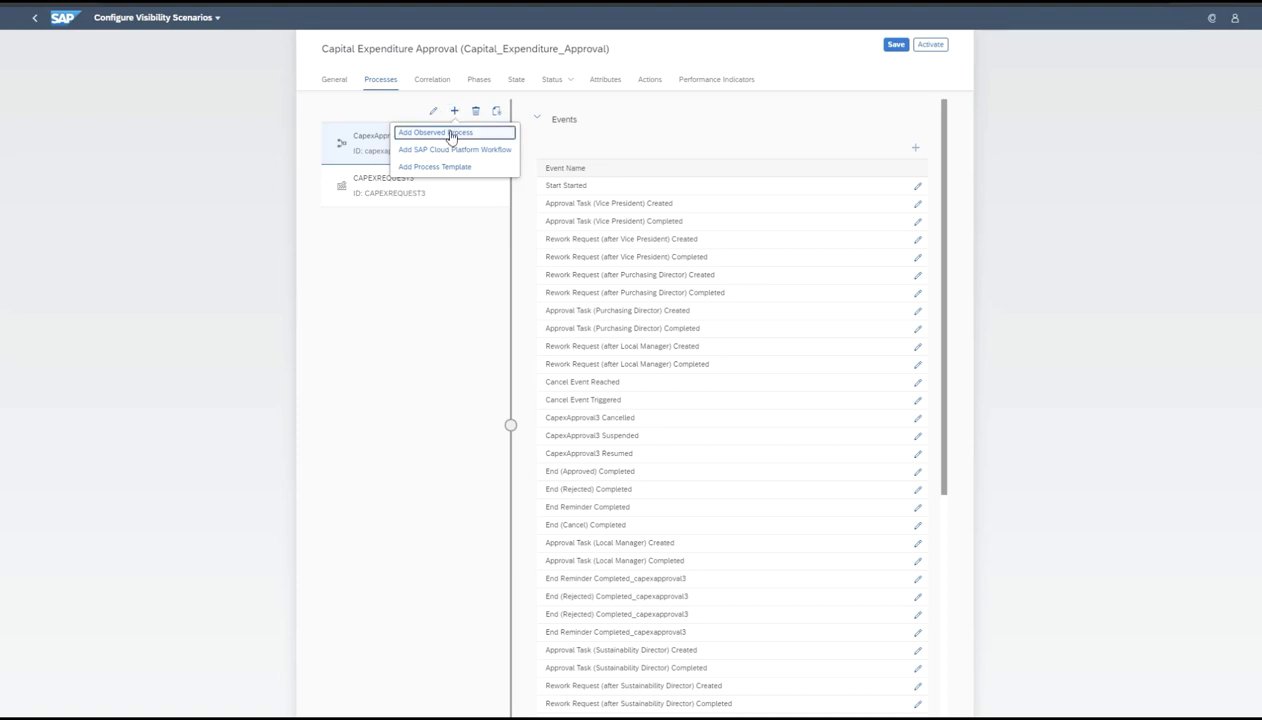
click(465, 313)
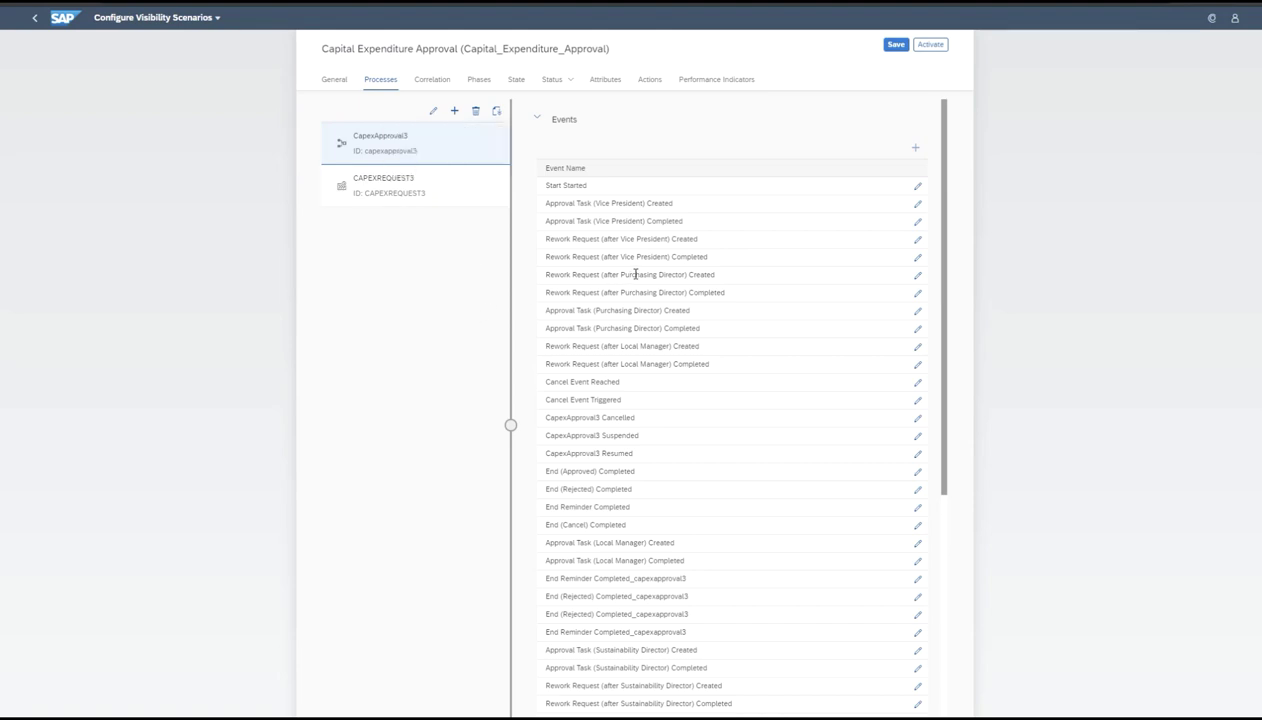
scroll(635, 273, down, 2)
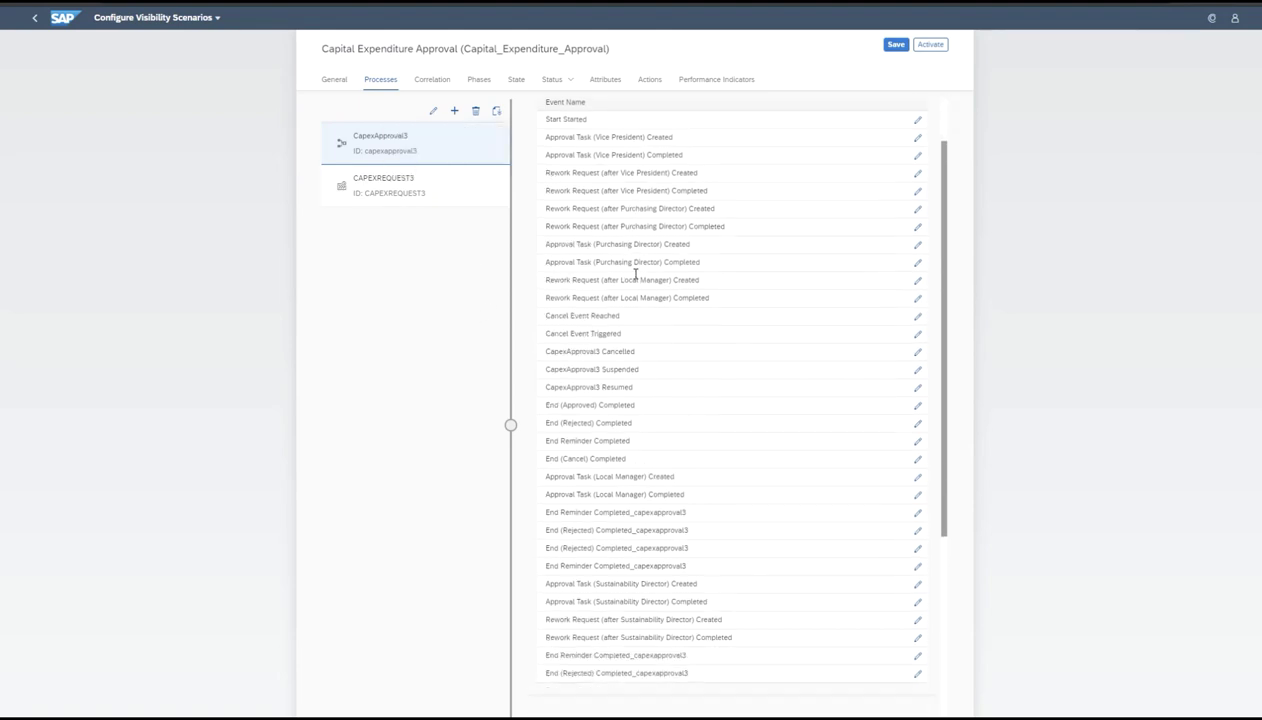
scroll(635, 273, down, 5)
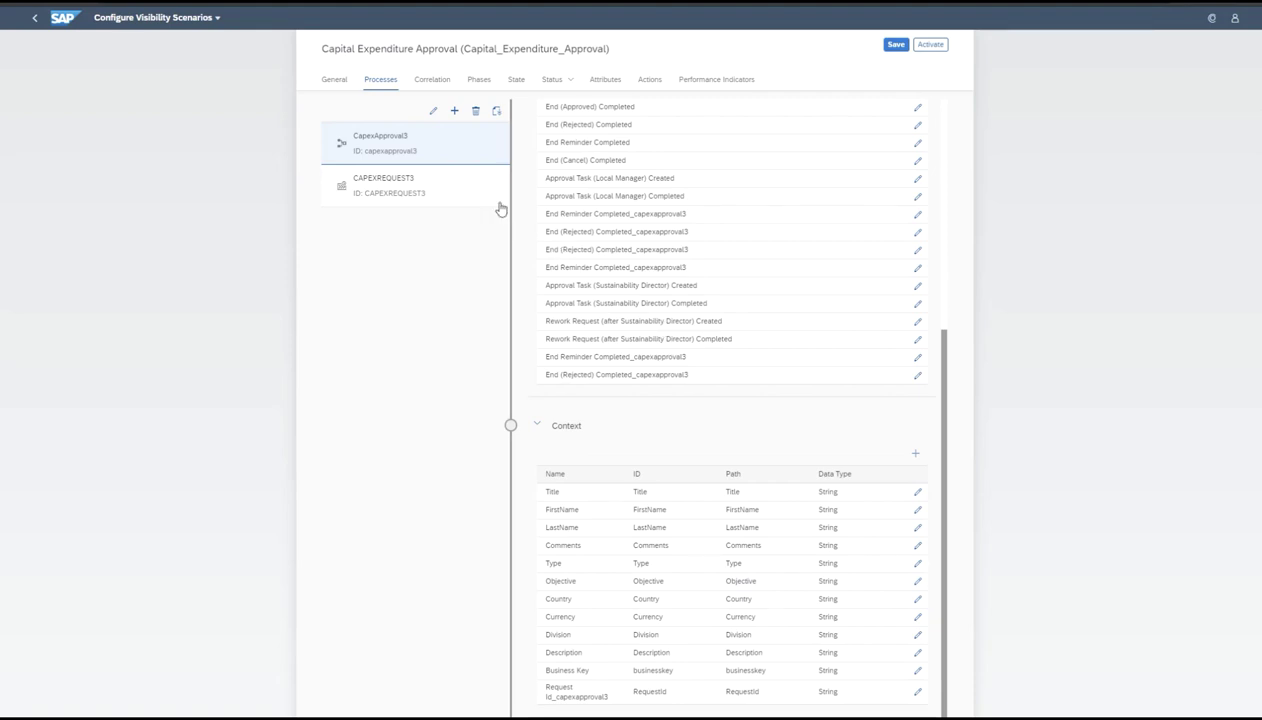
click(434, 82)
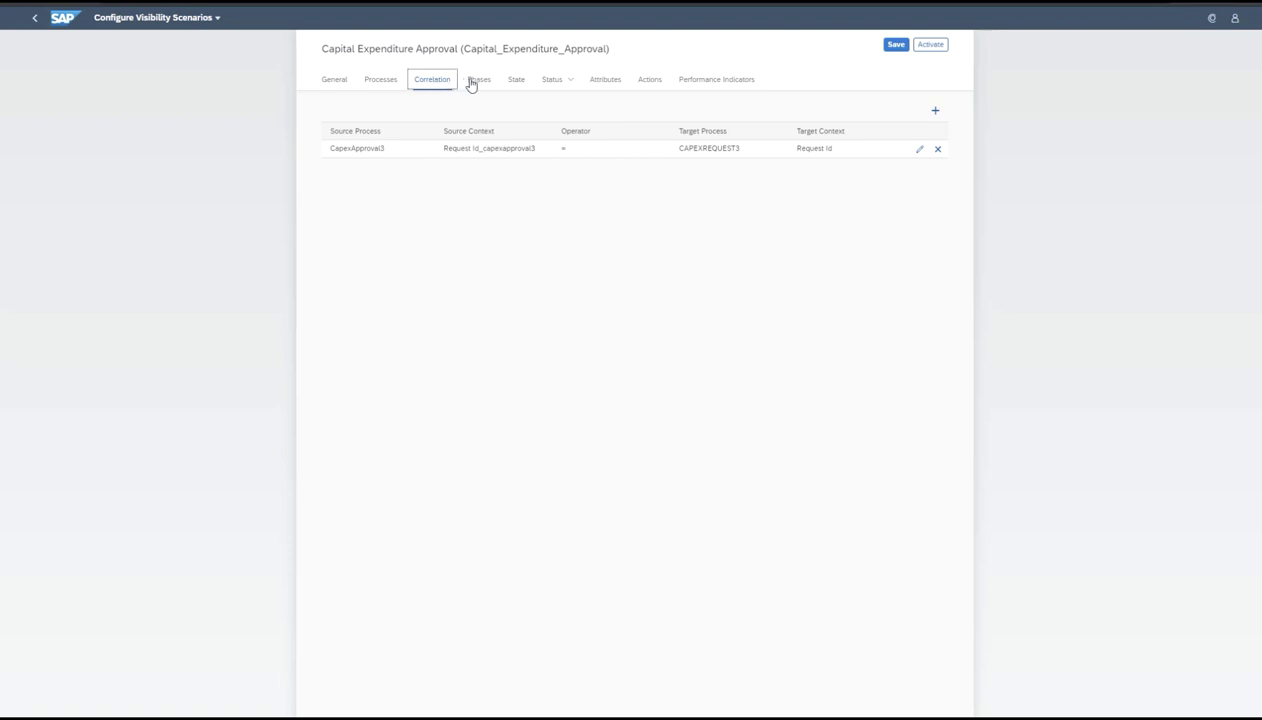
- Review the four approval phases, then the Open, Completed and Abruptly Ended states
click(476, 82)
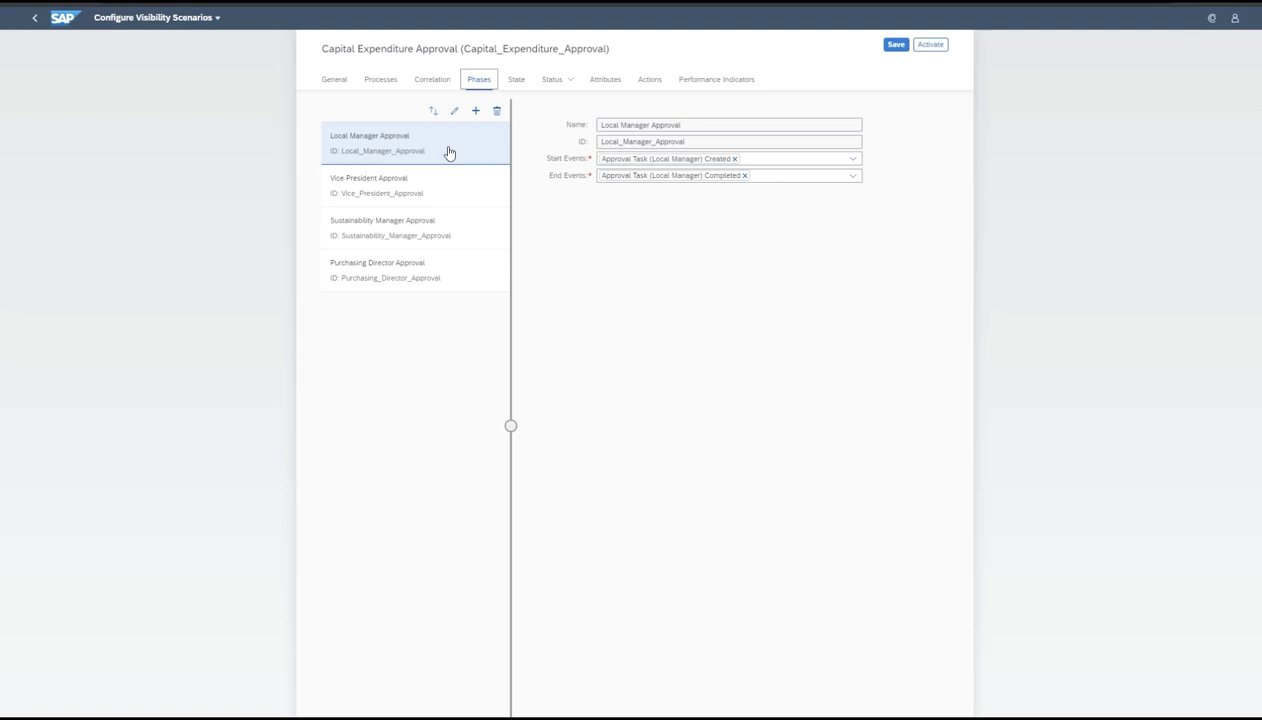
click(516, 83)
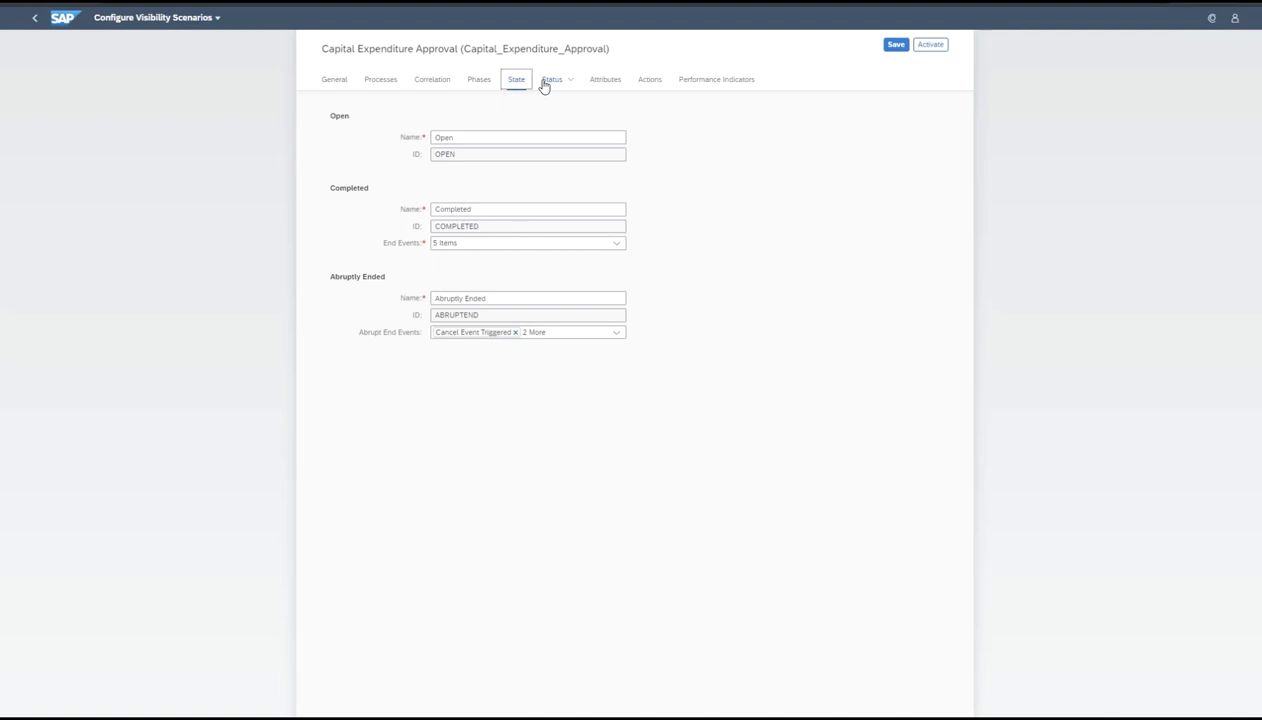
- Check the status target's type options, keeping it as Constant
click(545, 84)
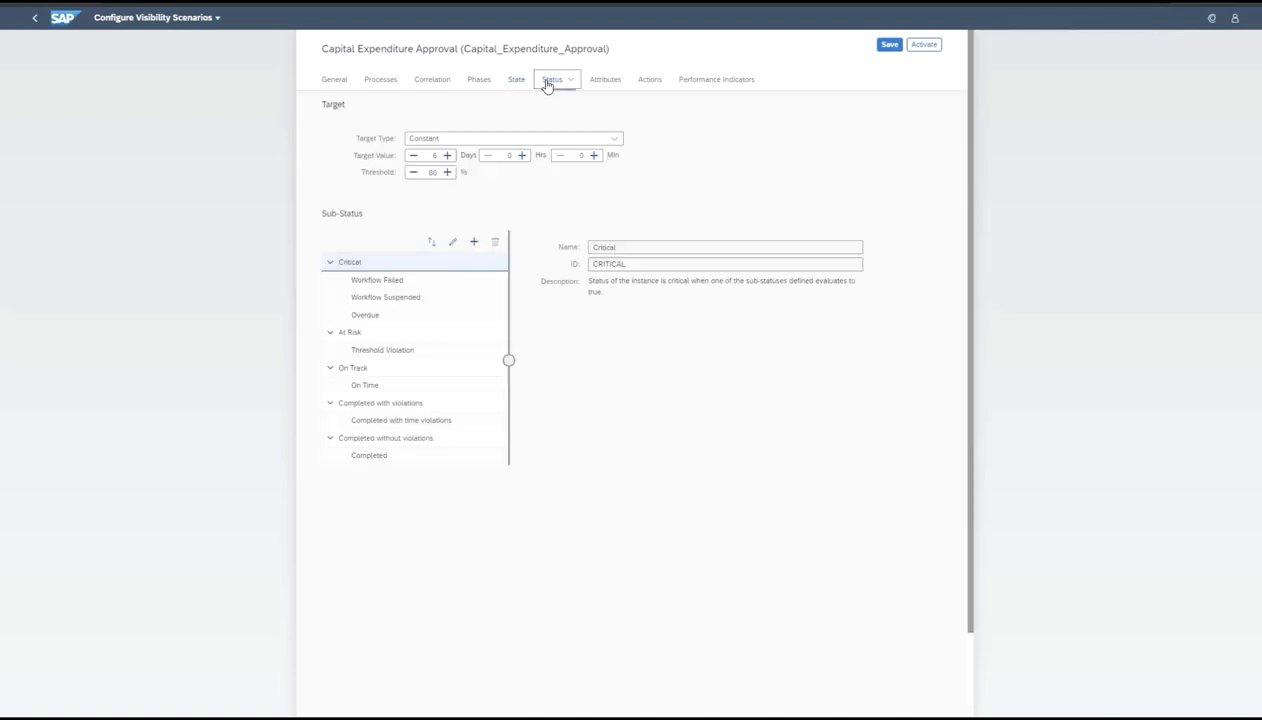
click(613, 140)
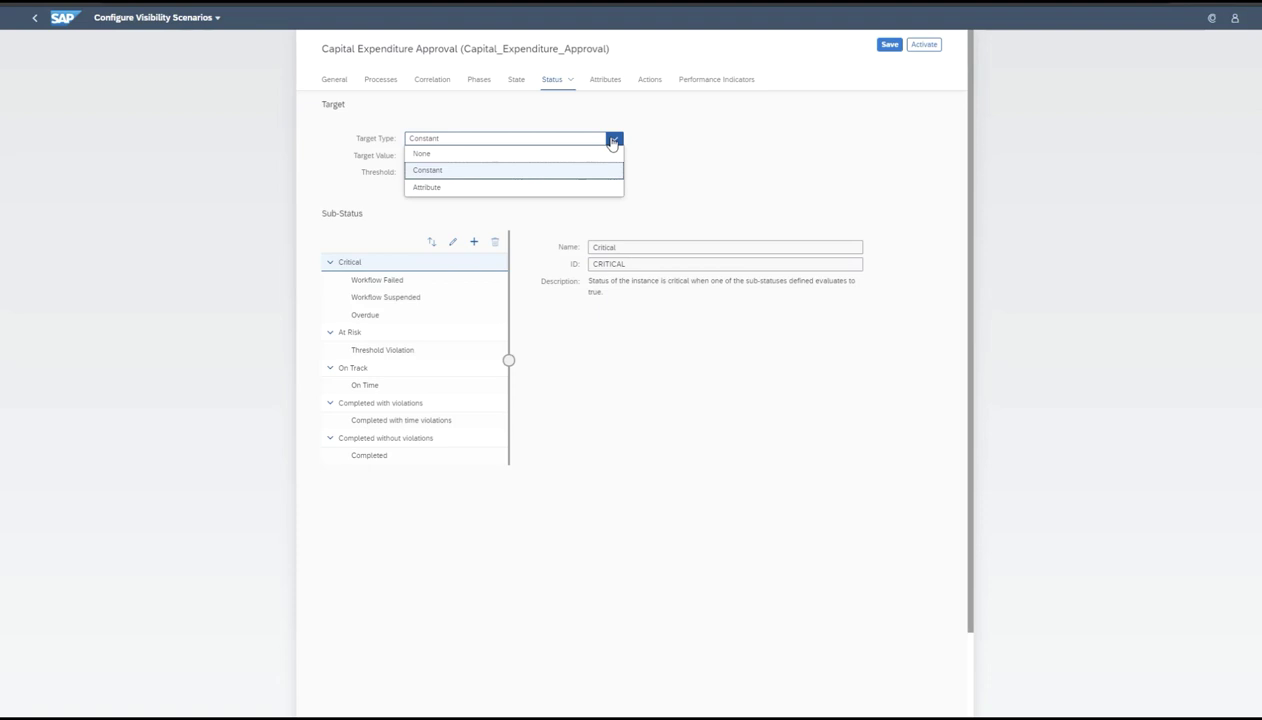
click(695, 145)
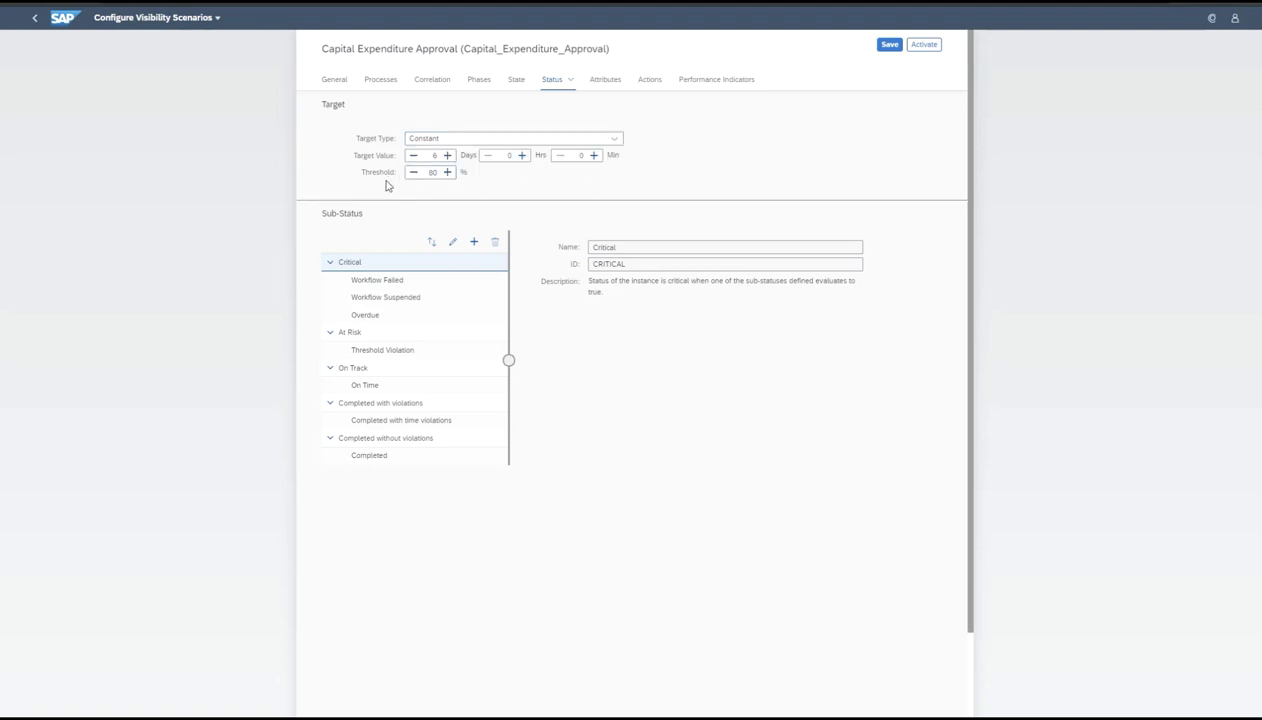
- Scroll through the context attributes and view the empty Actions tab
click(606, 89)
scroll(421, 330, down, 5)
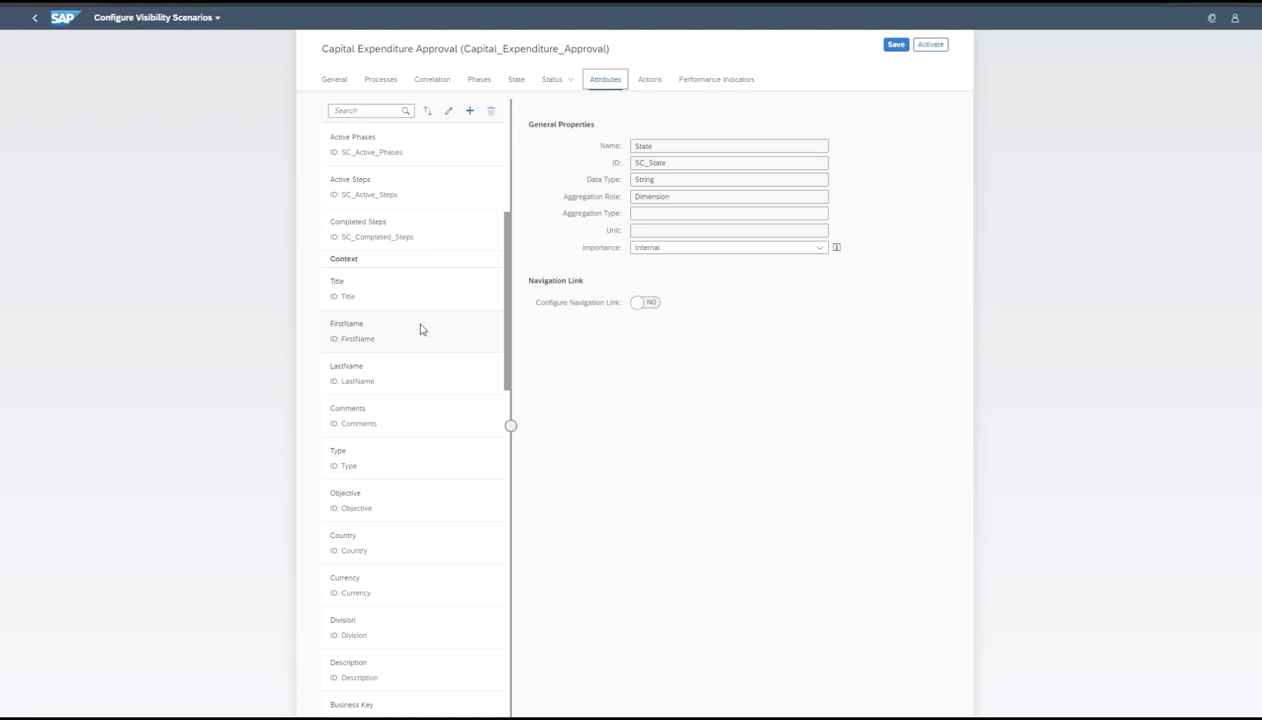
scroll(421, 330, down, 2)
scroll(422, 331, down, 5)
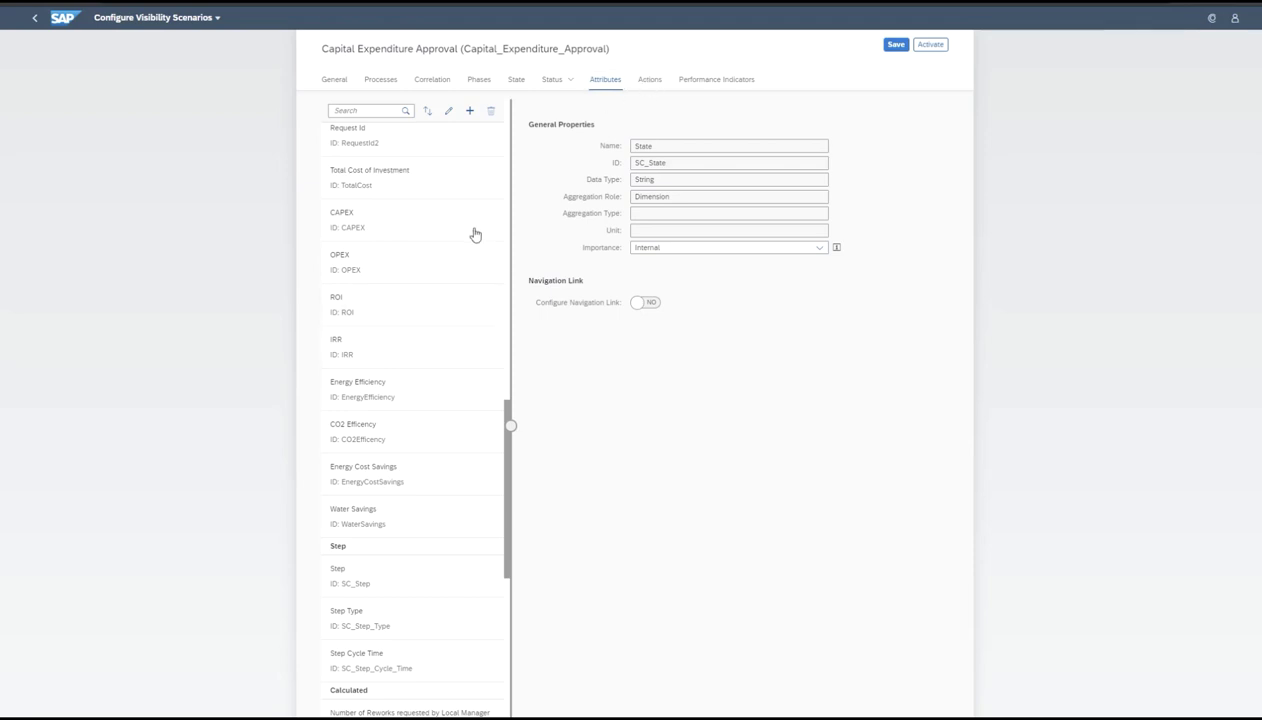
click(645, 86)
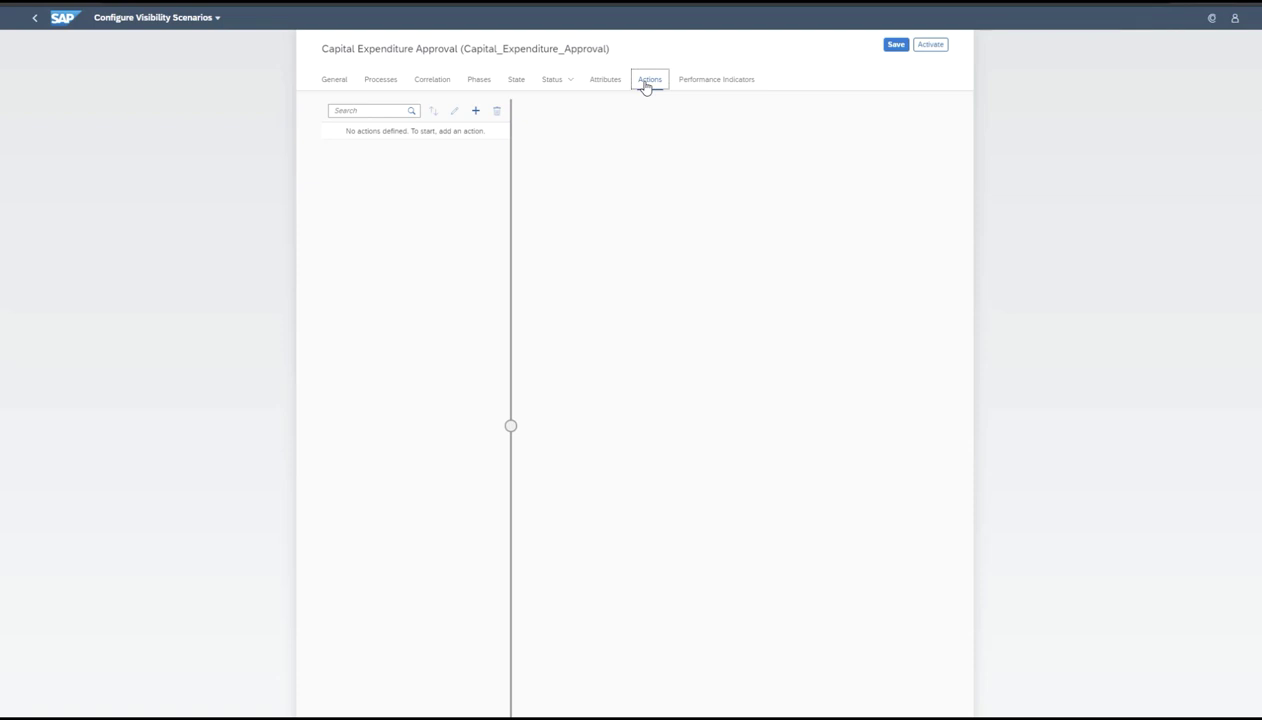
- Cancel adding a new action and view the Performance Indicators tab
click(475, 112)
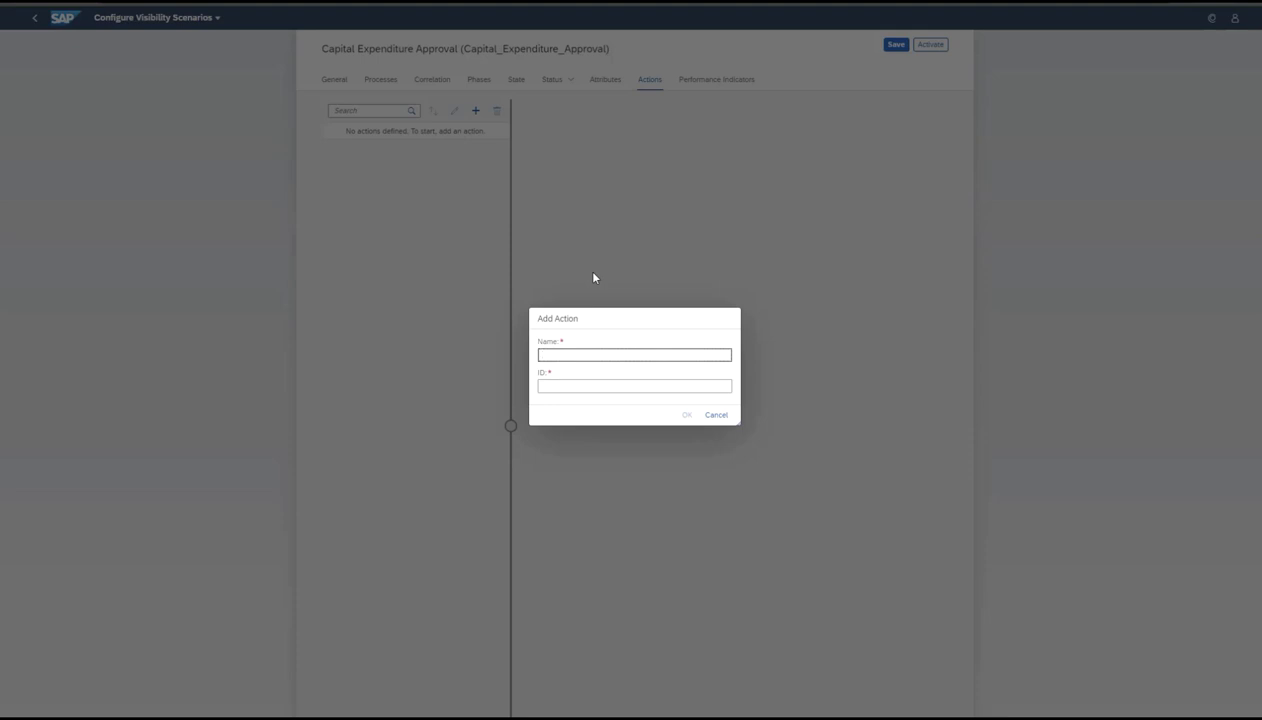
click(716, 414)
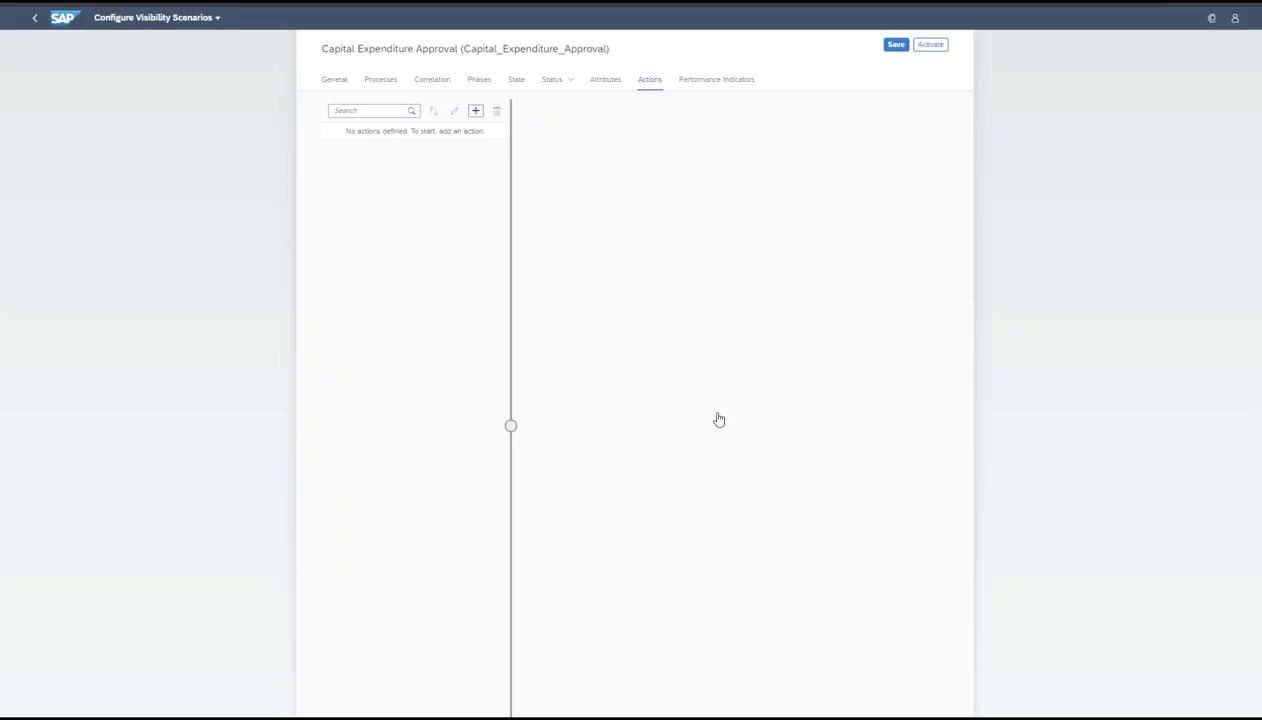
click(712, 84)
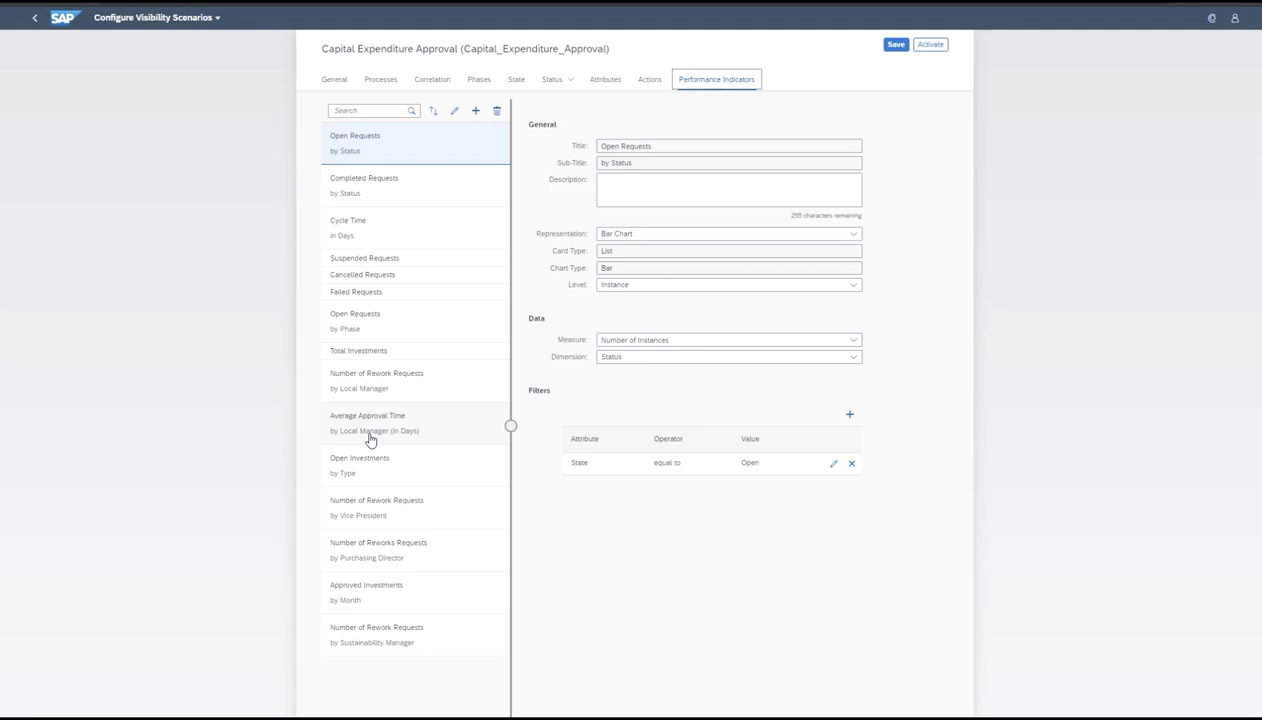
- Review the Open Investments by Type and Approved Investments indicators, keeping Donut Chart representation
click(389, 473)
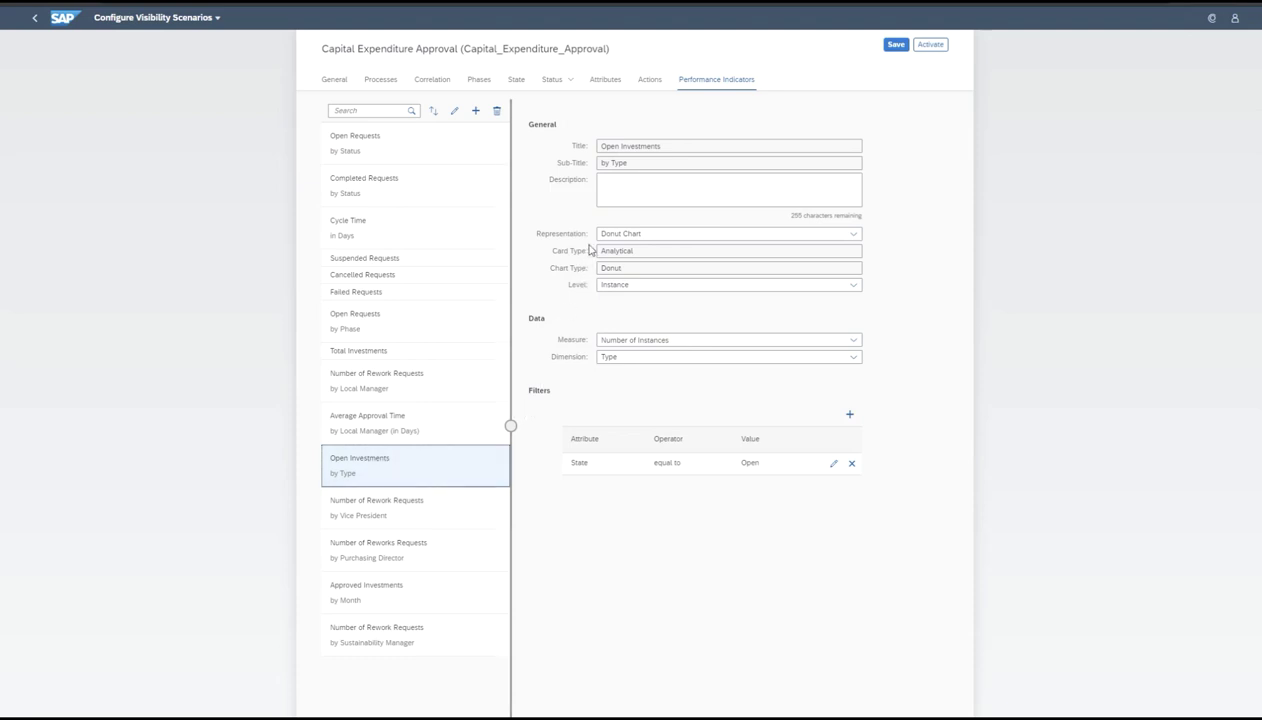
click(852, 234)
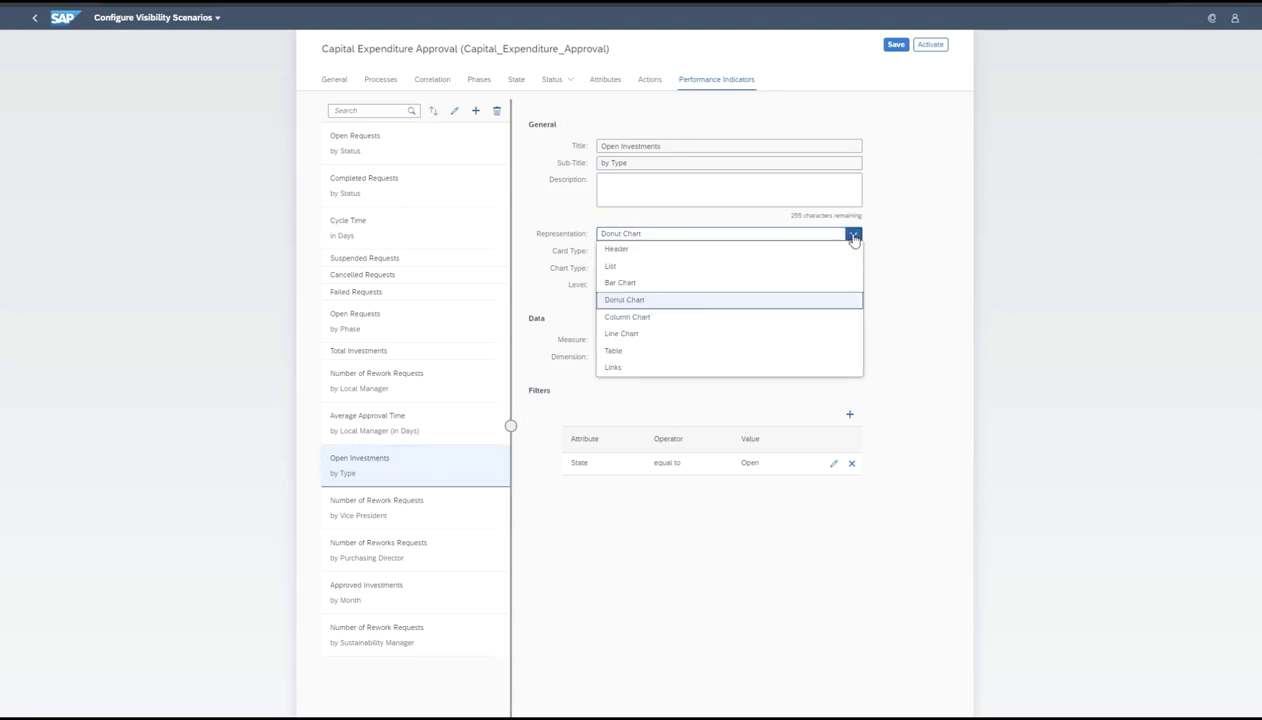
click(852, 236)
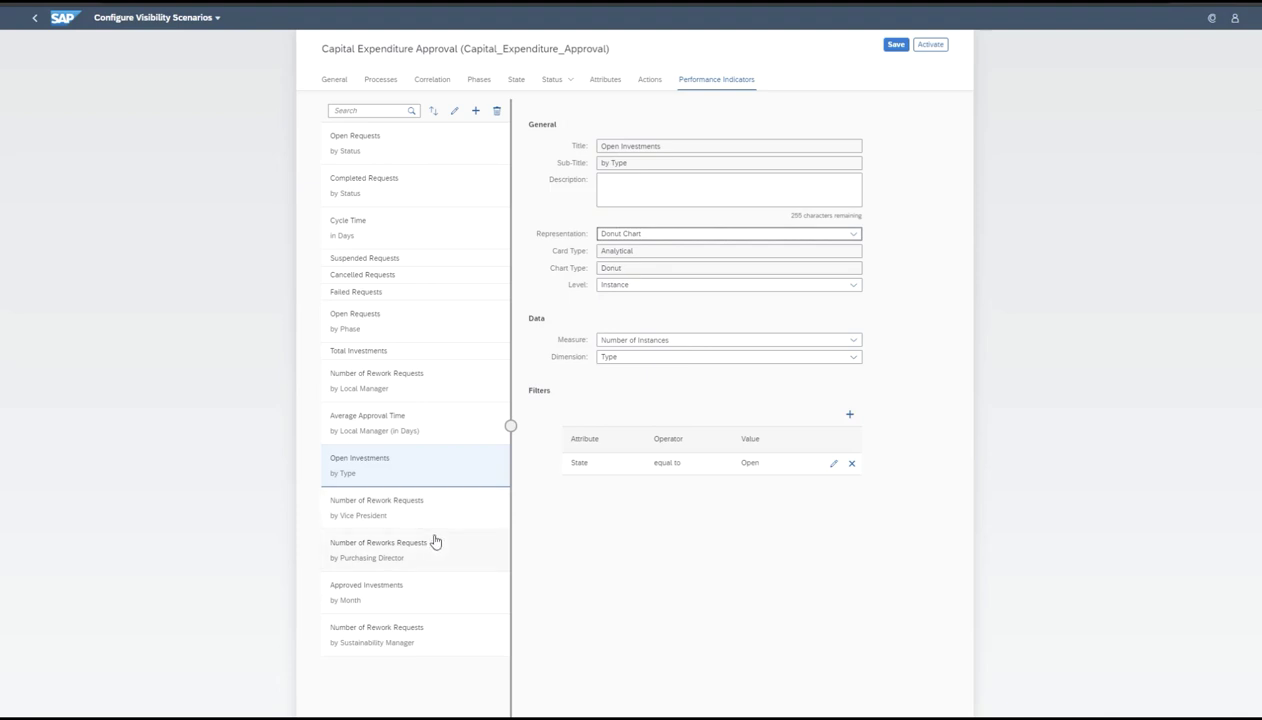
click(380, 600)
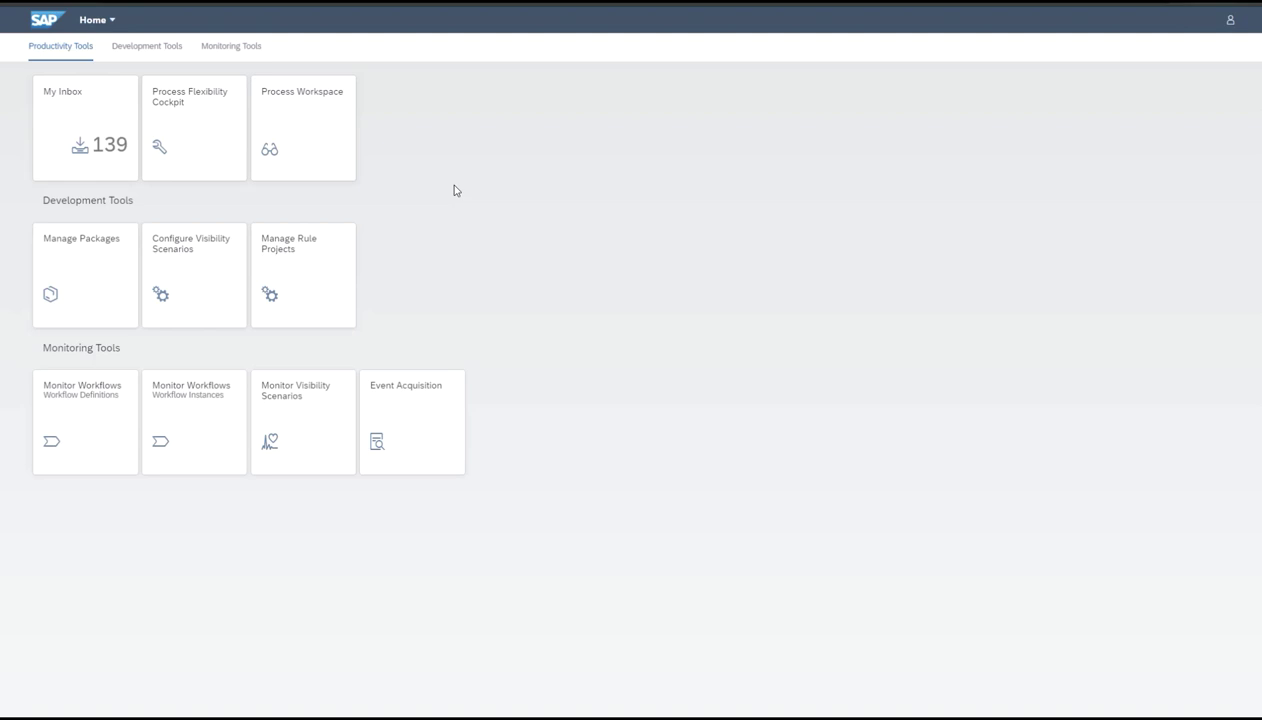
- In Process Flexibility Cockpit, browse the Capital Expenditure Approval Process package's artifacts
click(195, 144)
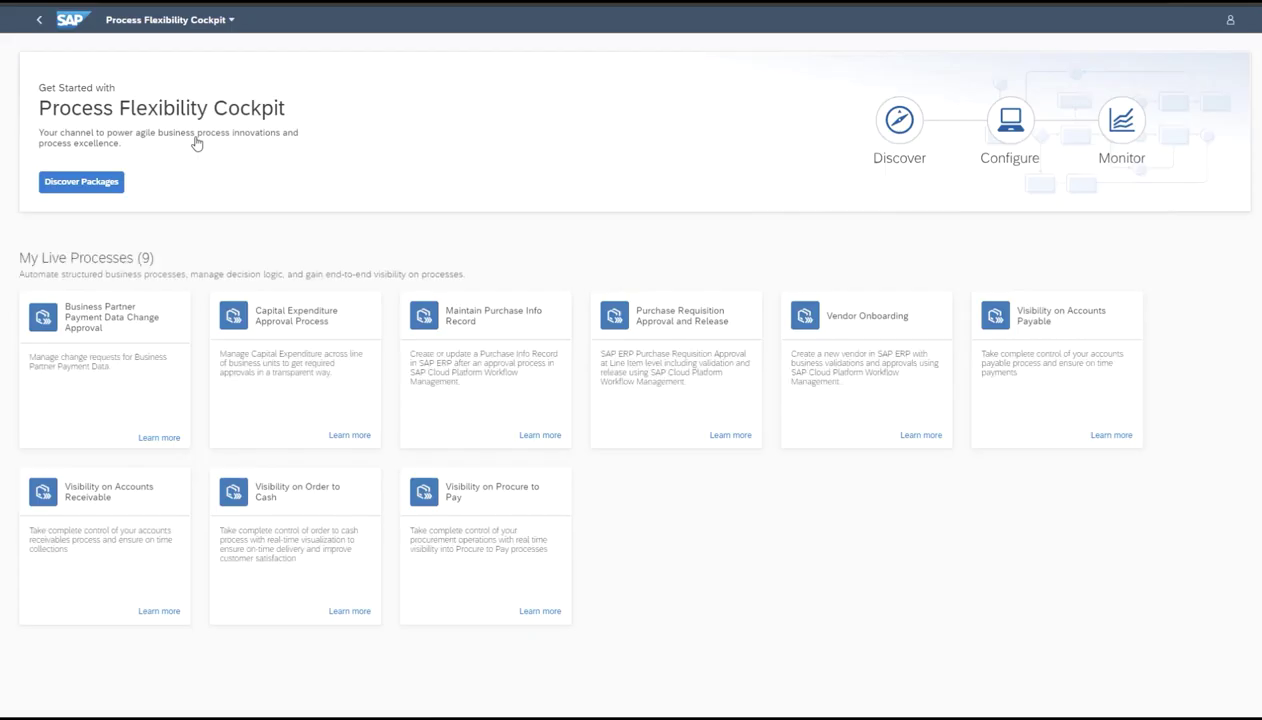
click(86, 188)
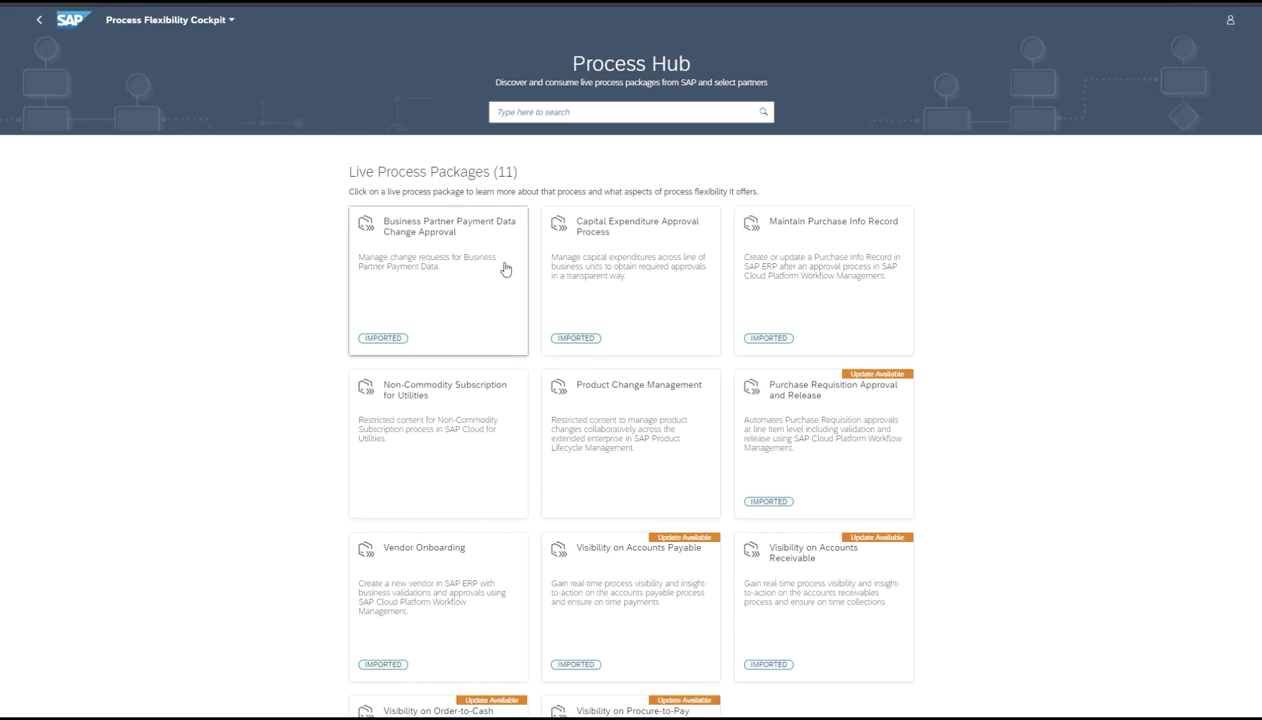
click(590, 272)
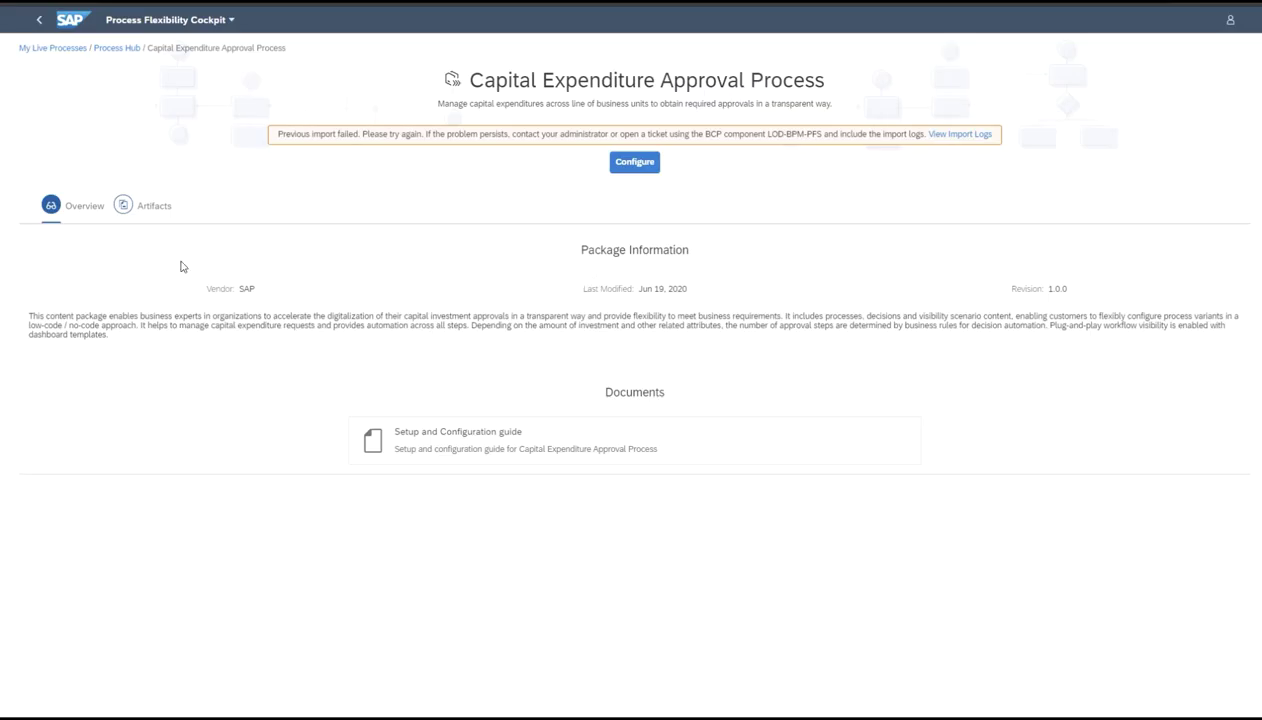
click(126, 207)
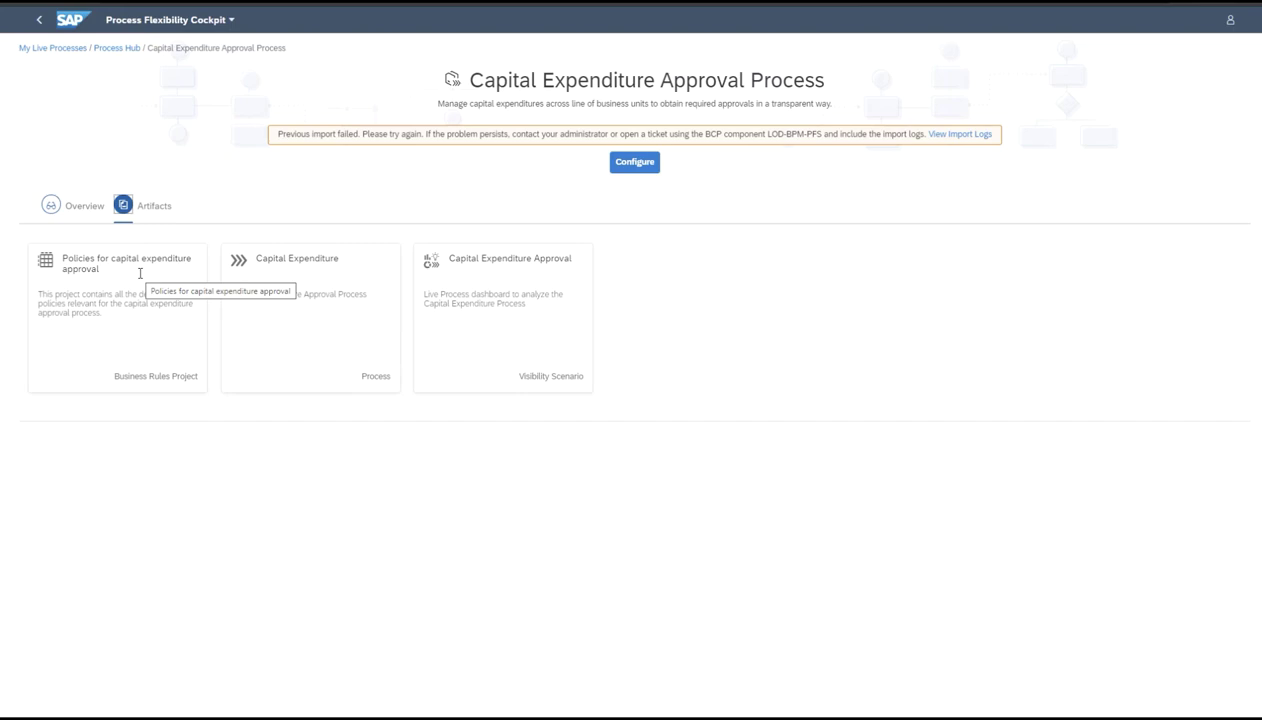
- Return to My Live Processes and open Purchase Requisition Approval and Release
click(130, 47)
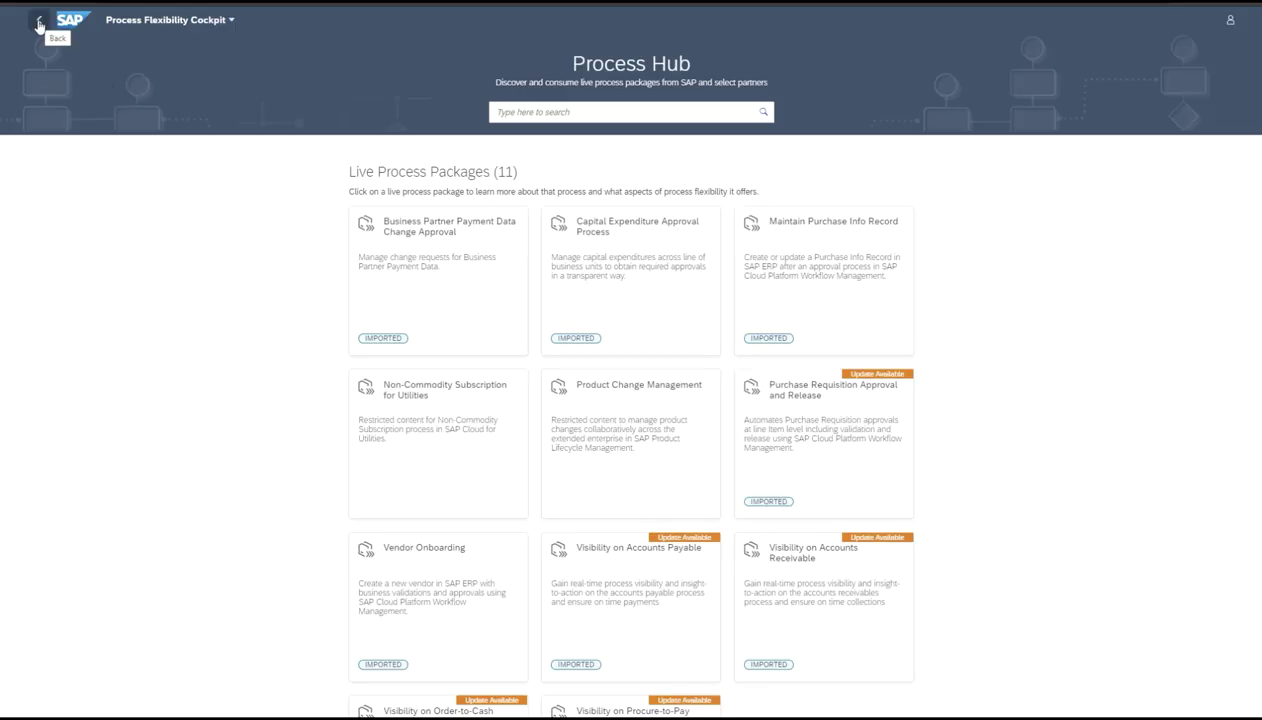
click(38, 22)
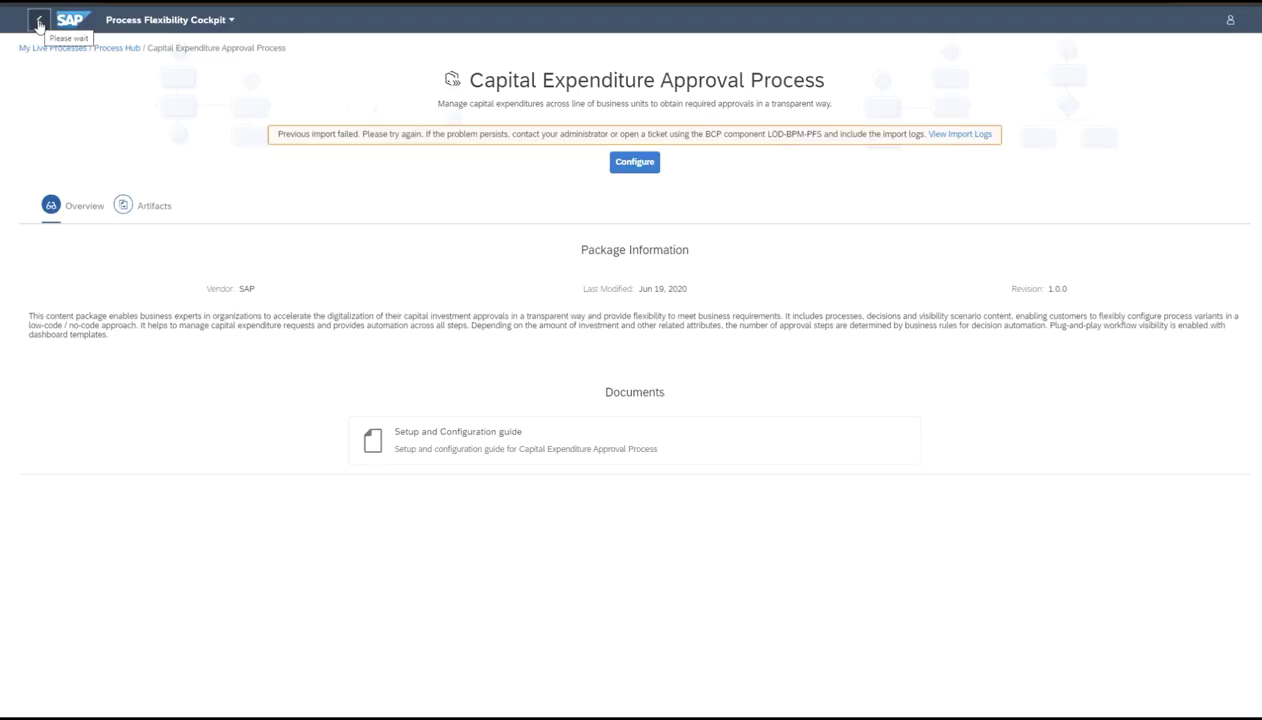
click(38, 22)
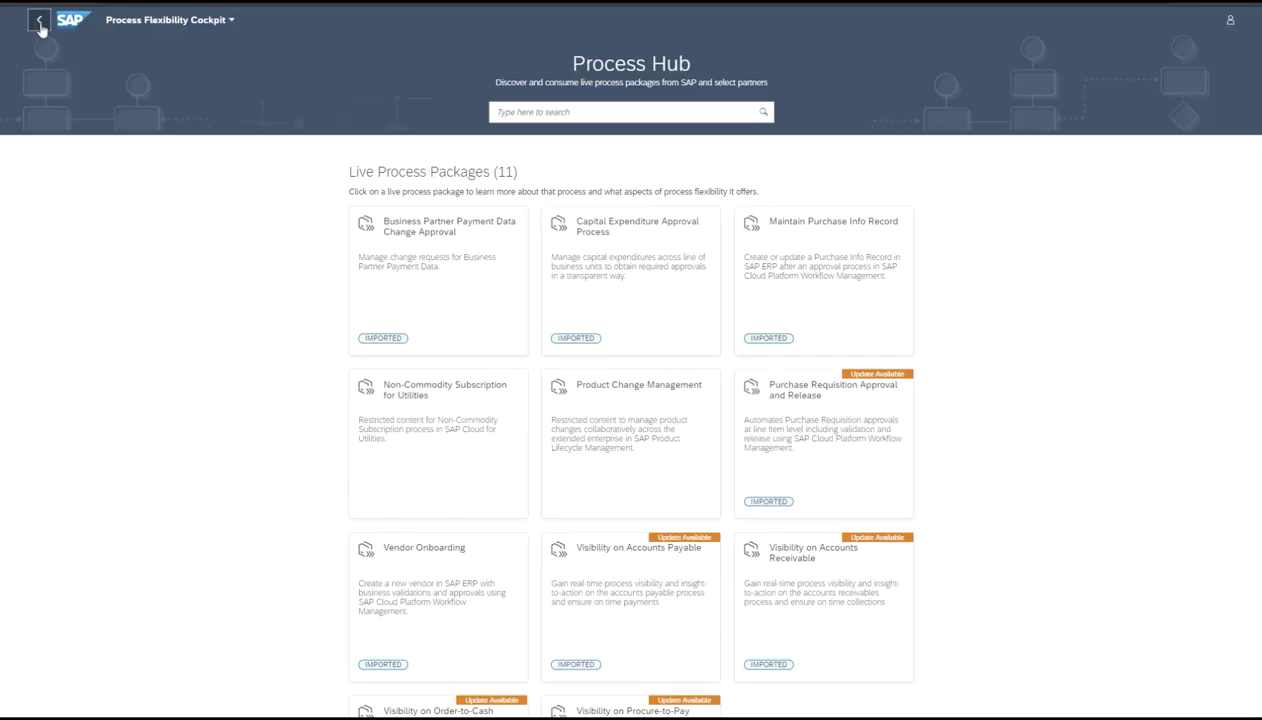
click(39, 22)
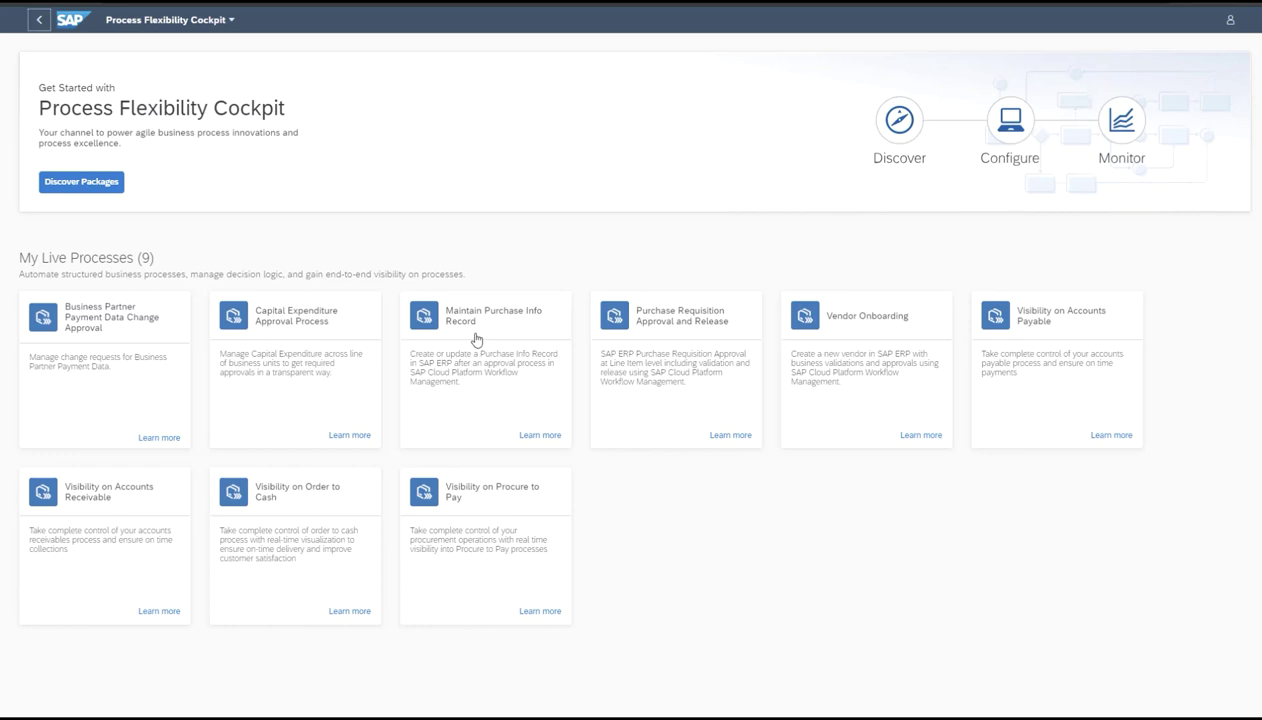
click(655, 330)
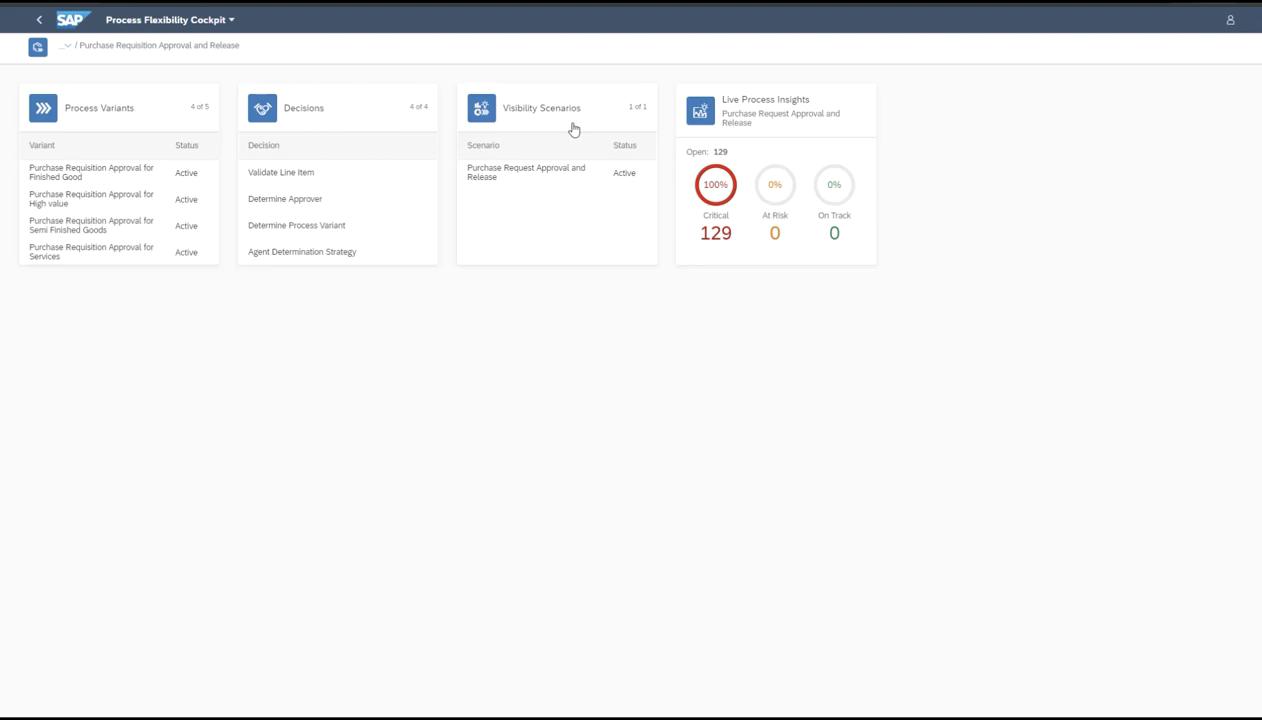
- List the process variants and open the Finished Good approval variant
click(114, 108)
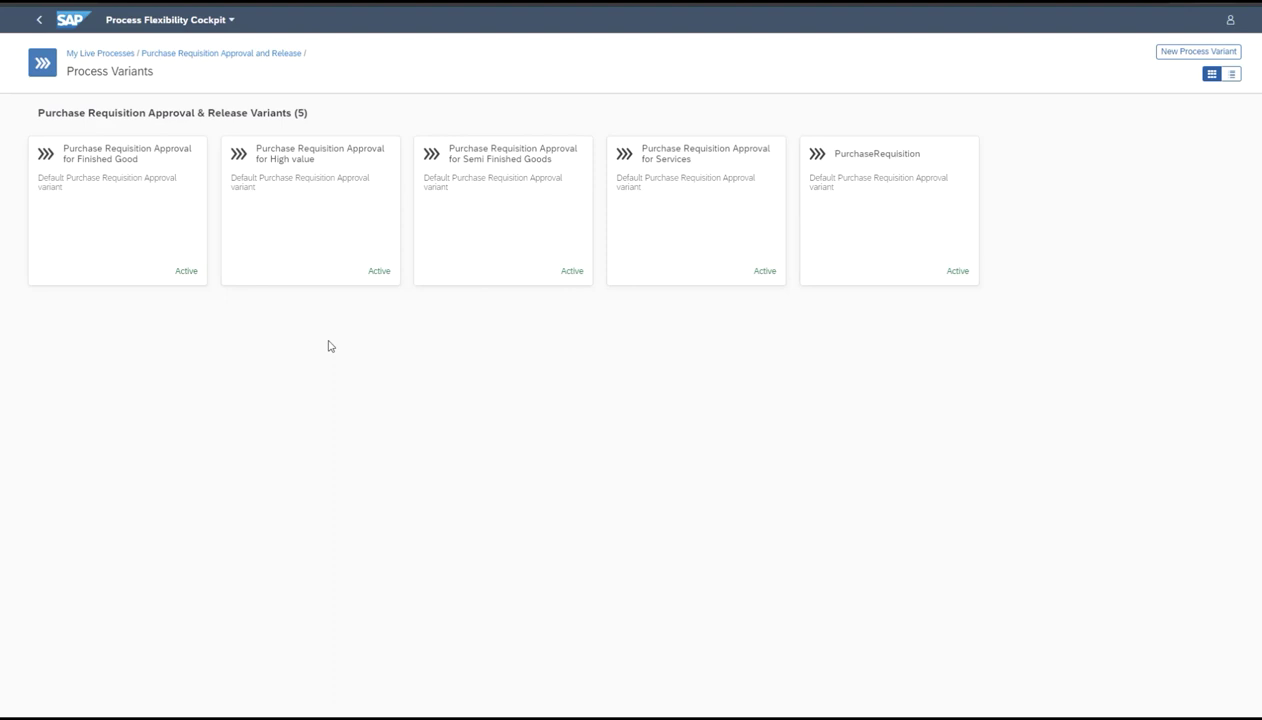
click(136, 245)
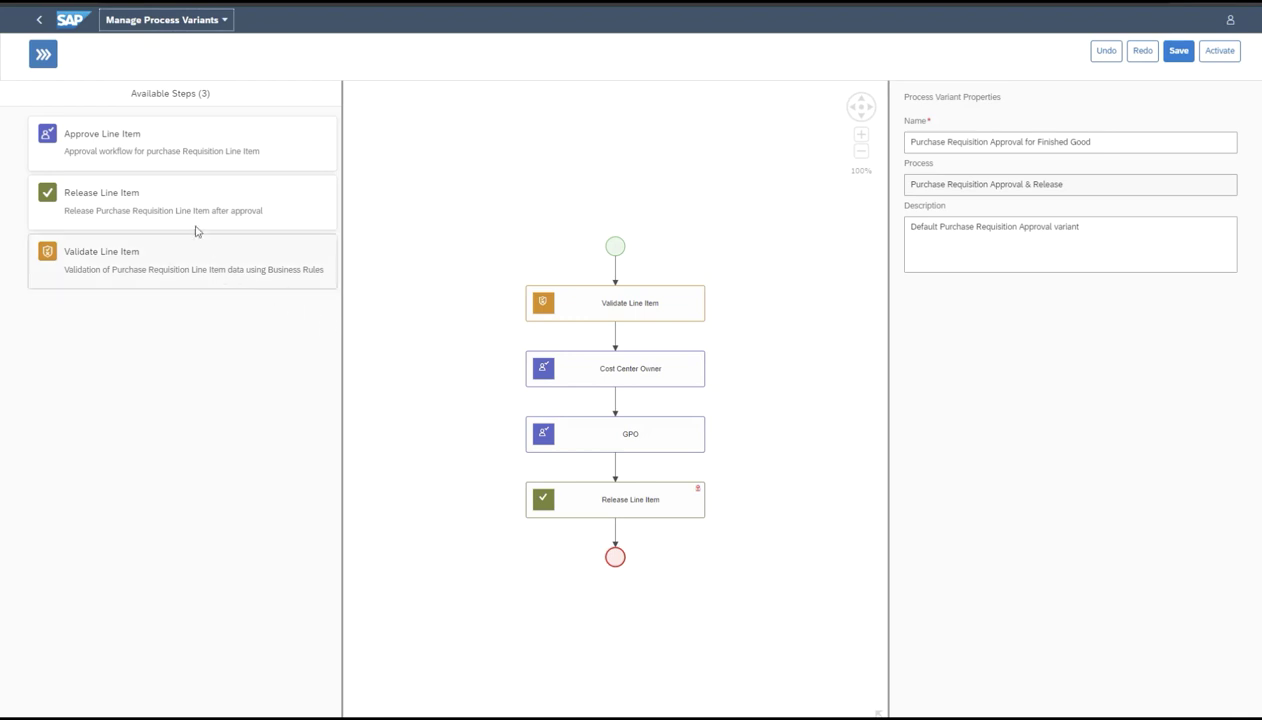
click(177, 139)
drag(177, 139, 618, 342)
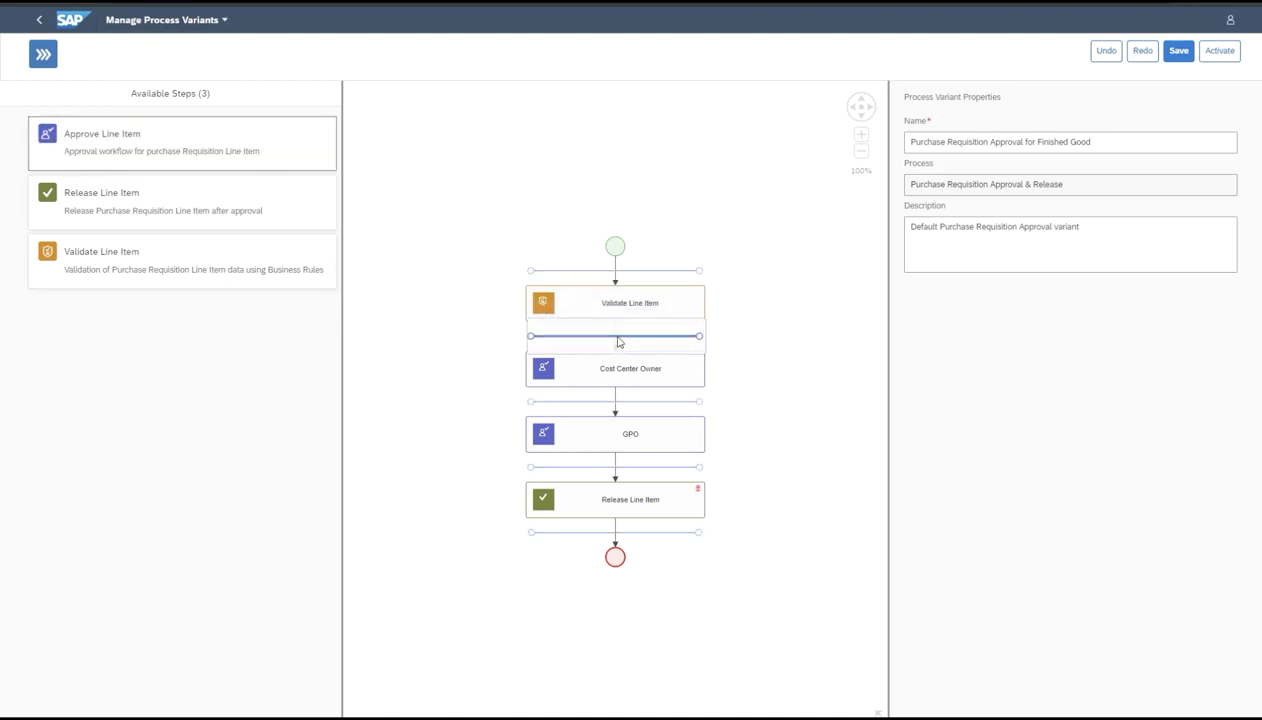
drag(618, 342, 618, 342)
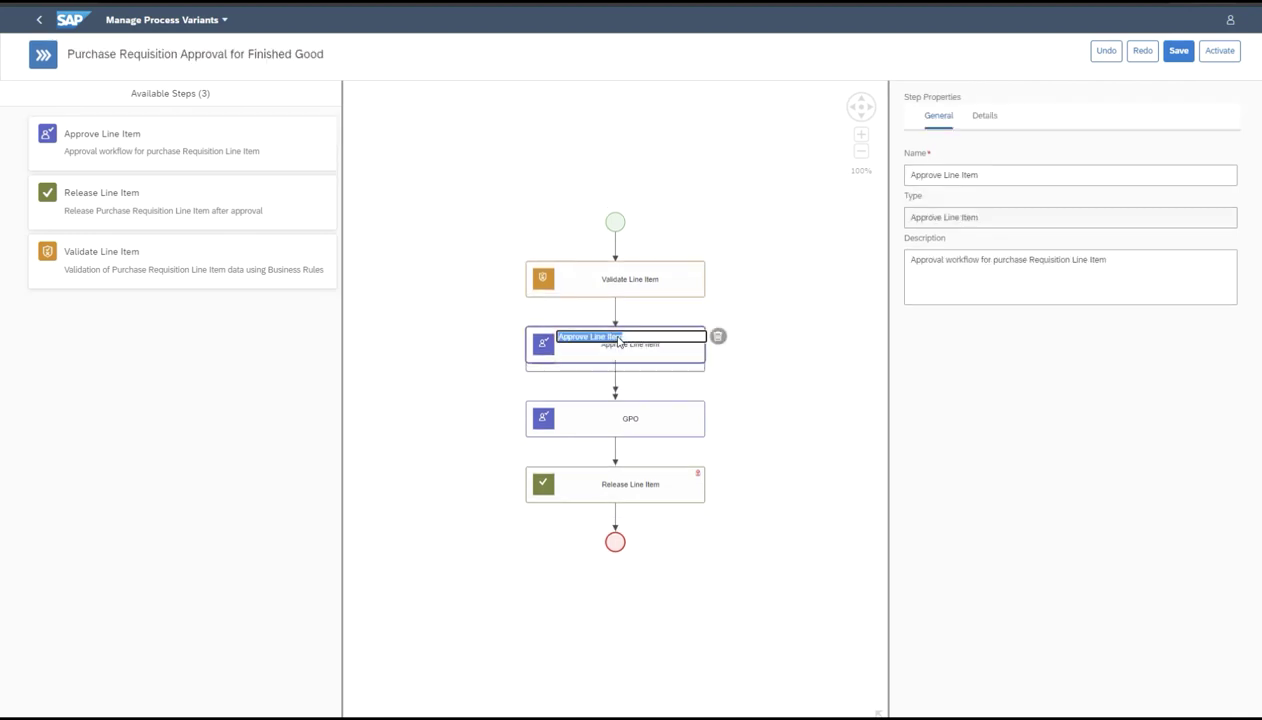
triple_click(962, 175)
text(Qual)
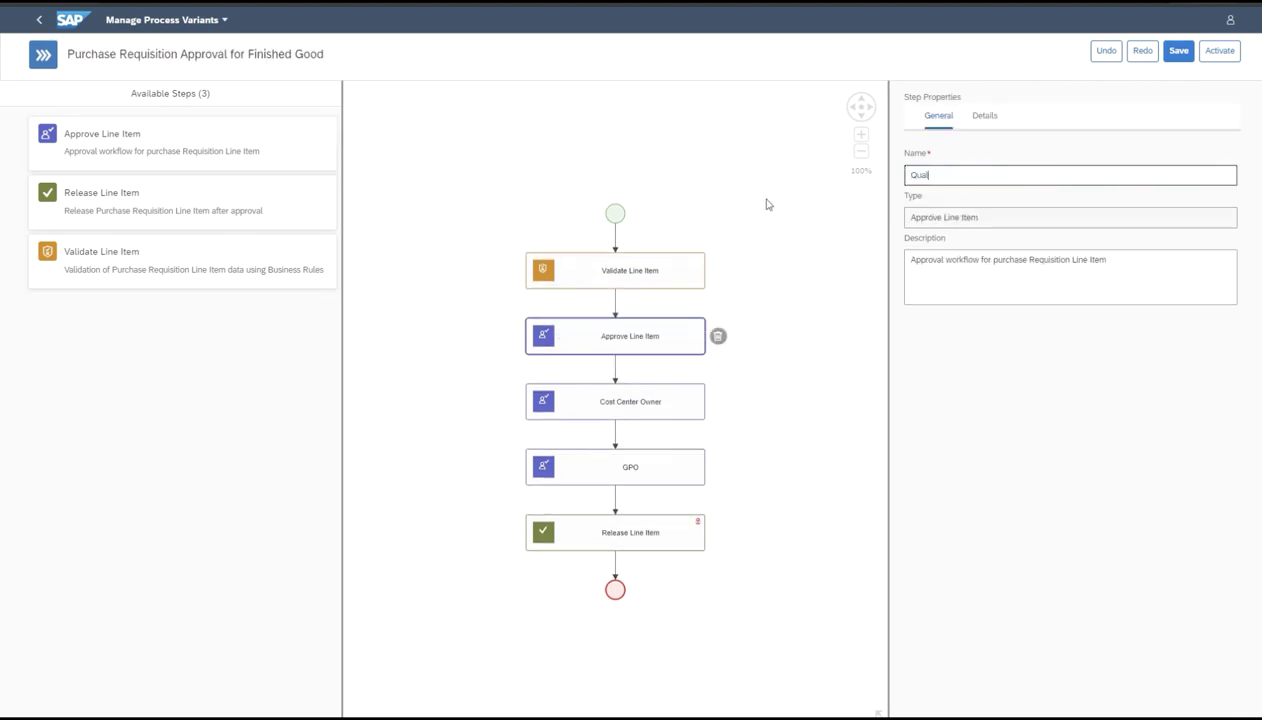
text(ity Check)
click(770, 264)
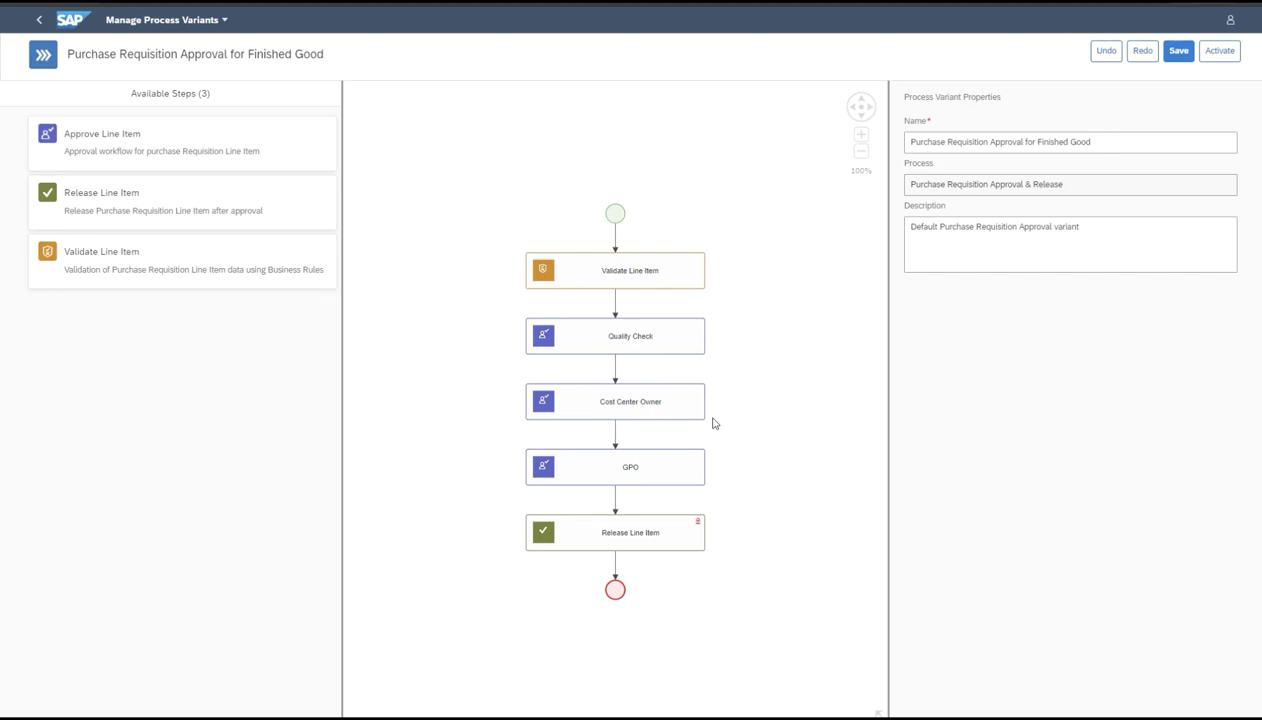
click(1176, 52)
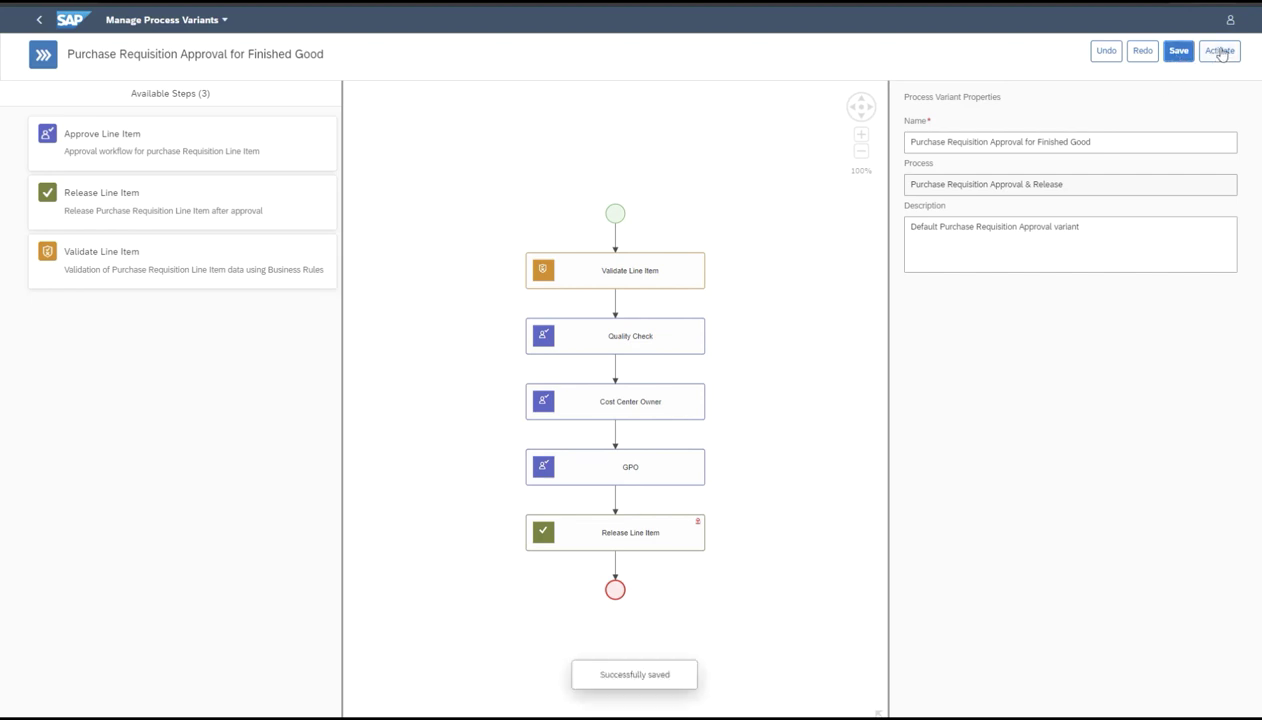
click(1220, 52)
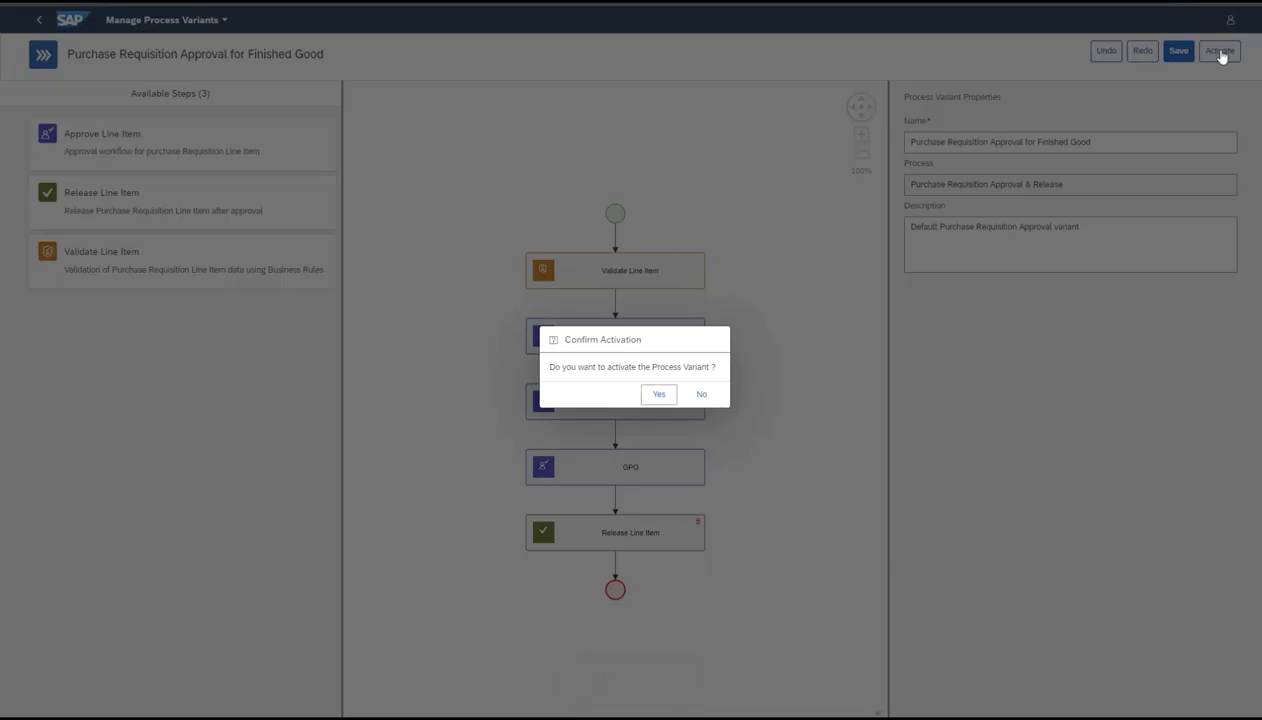
click(669, 396)
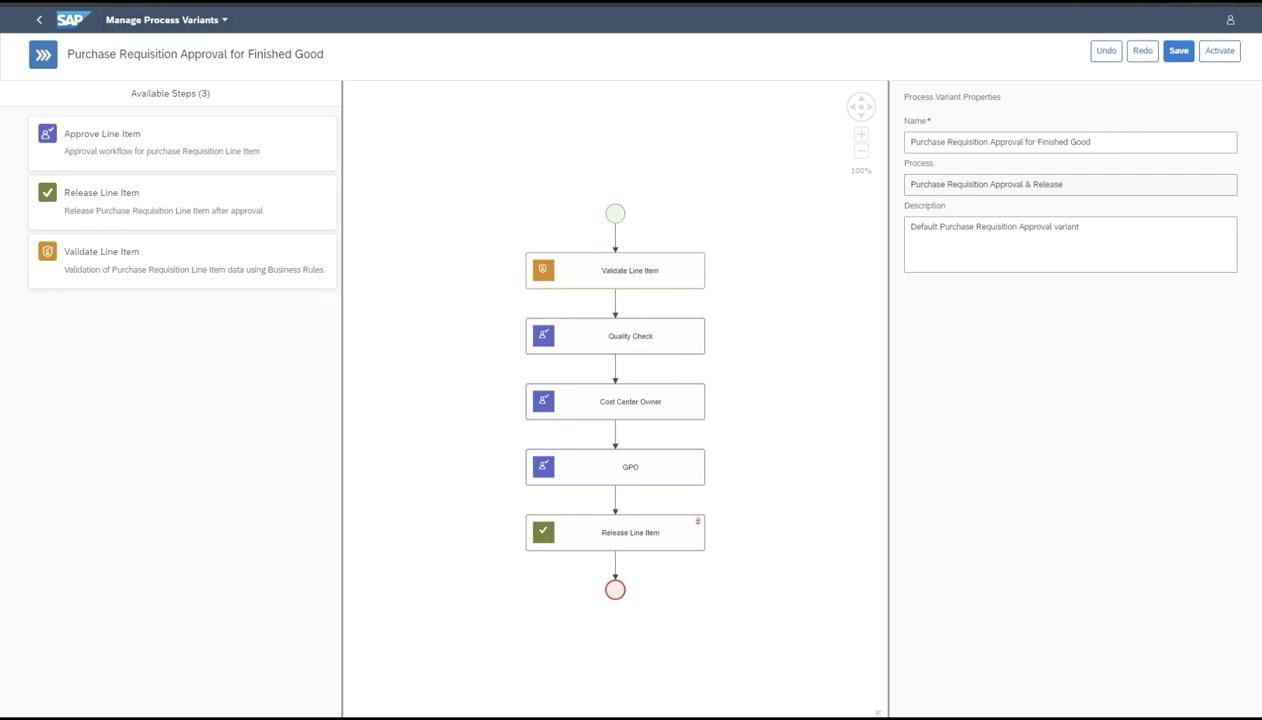
- Leave the variant editor and open the Determine Process Variant decision at full width
click(36, 24)
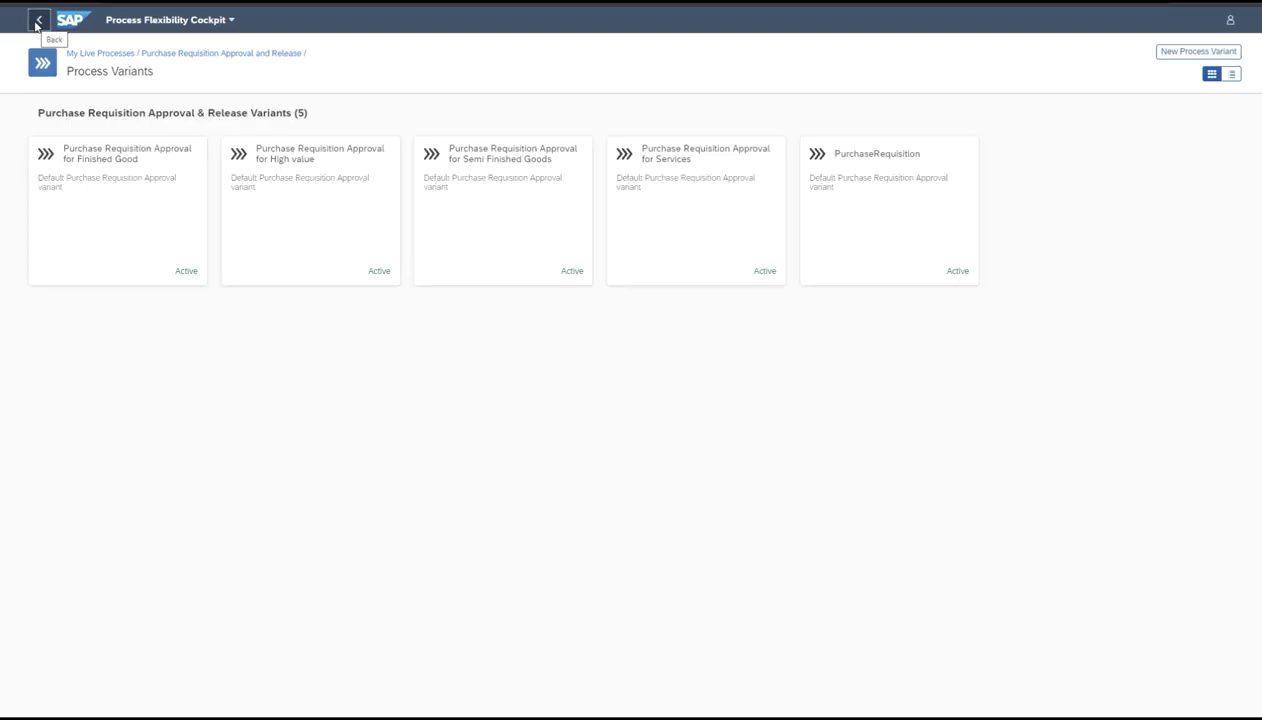
click(37, 22)
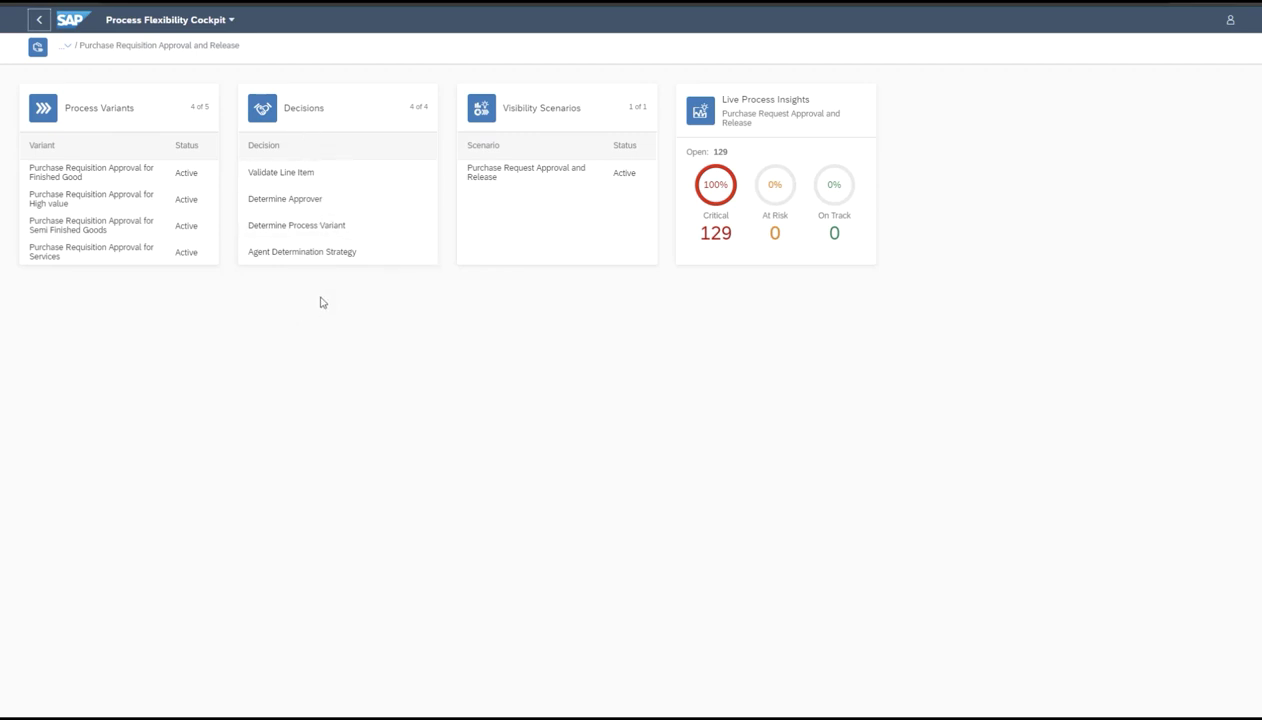
click(317, 228)
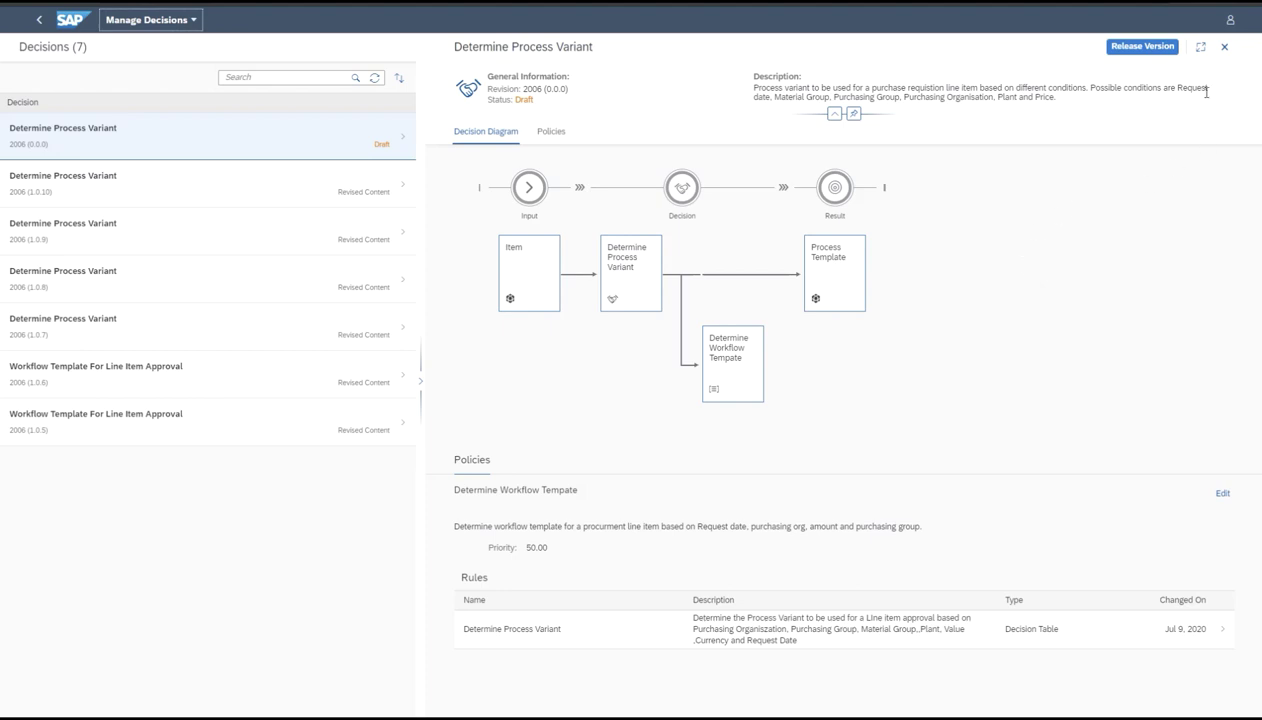
click(1199, 46)
scroll(873, 549, down, 3)
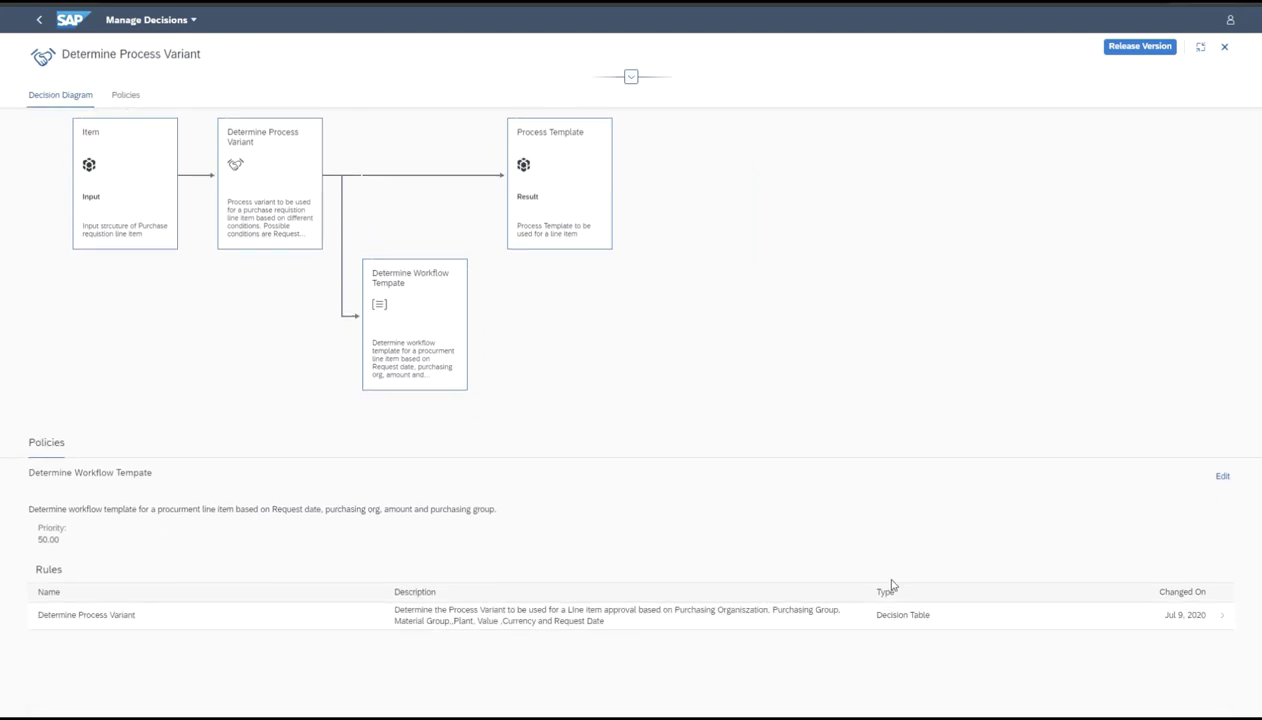
- View its rule's decision table, then return to the process overview
click(961, 617)
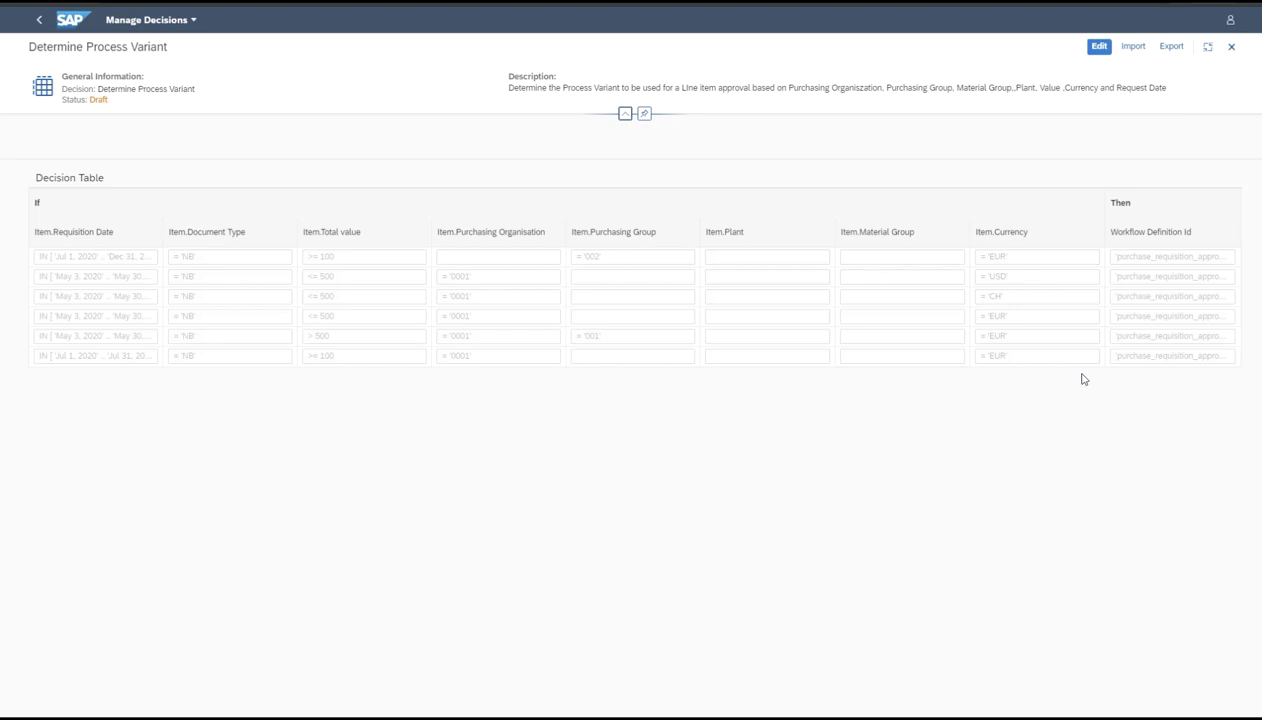
click(39, 21)
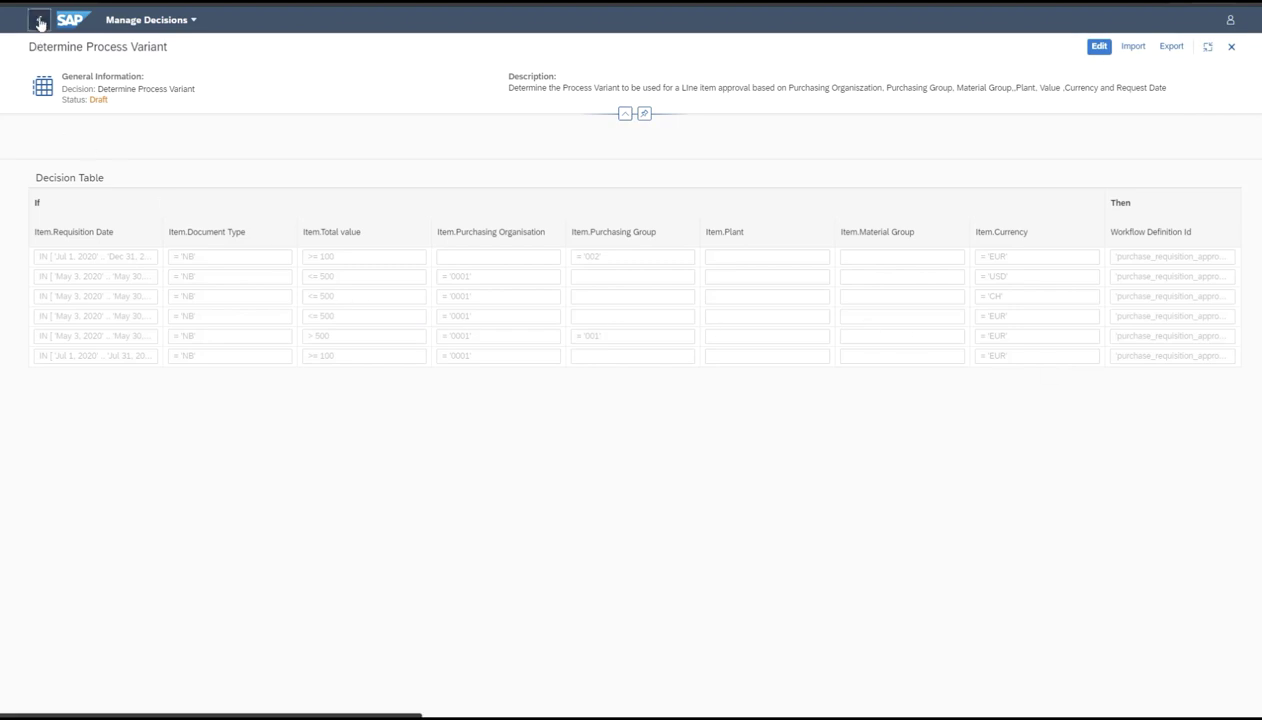
click(39, 21)
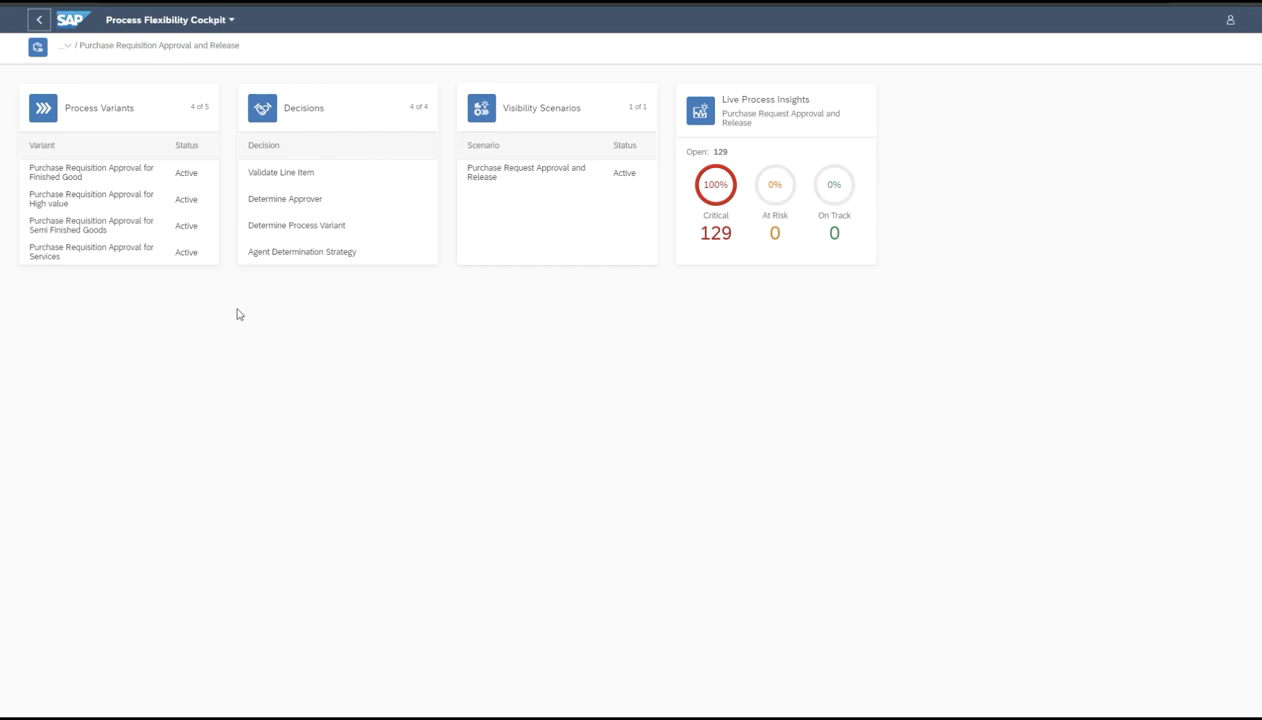
- View the Determine Approver rule's decision table full screen, then go back
click(276, 200)
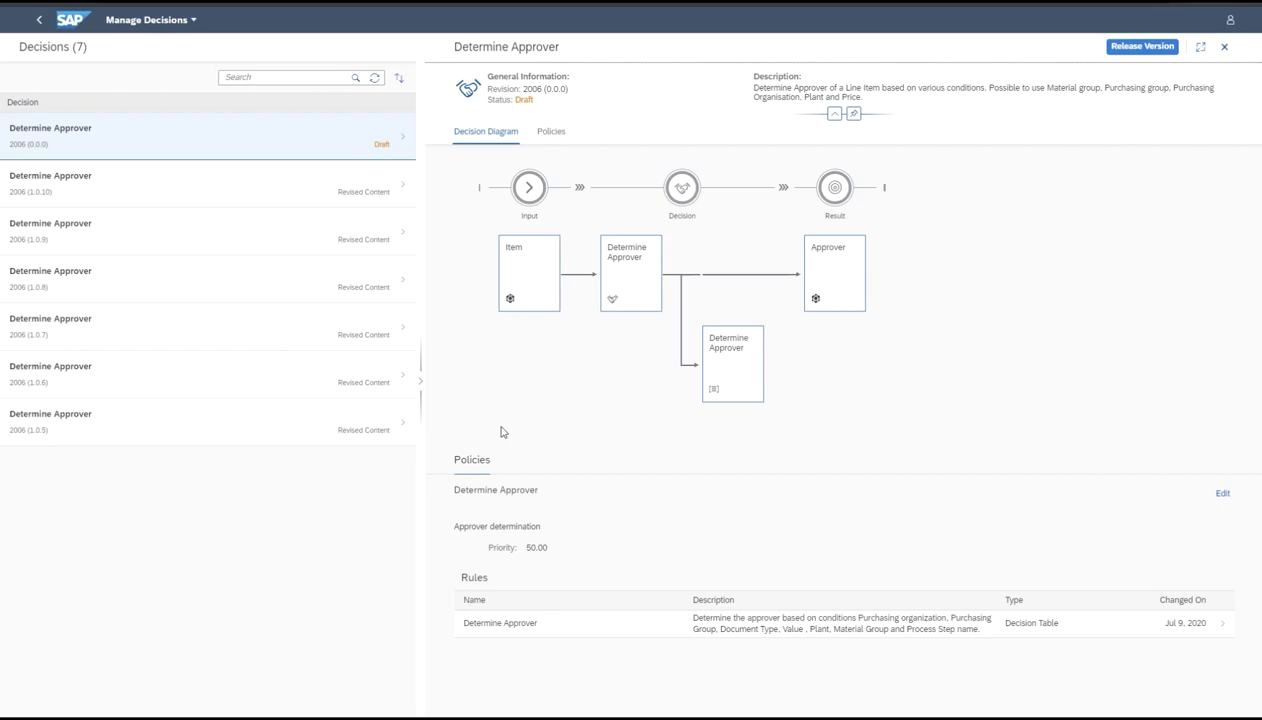
click(1135, 622)
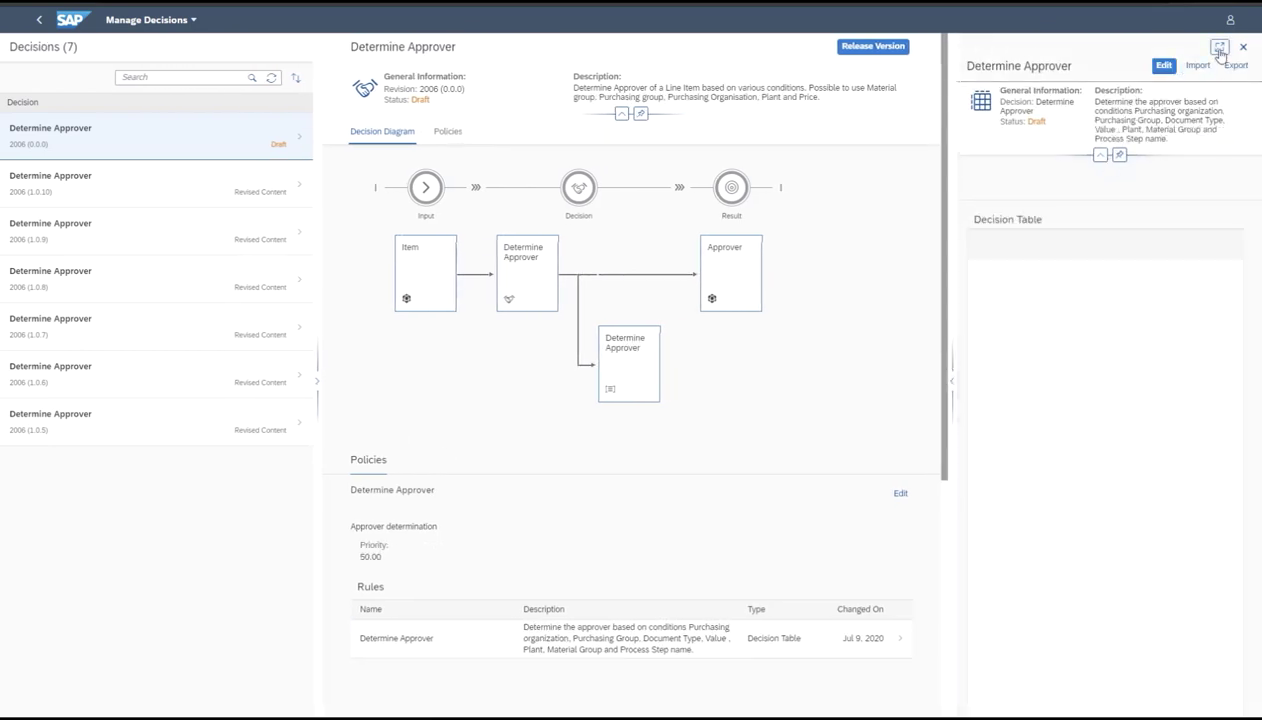
click(1219, 48)
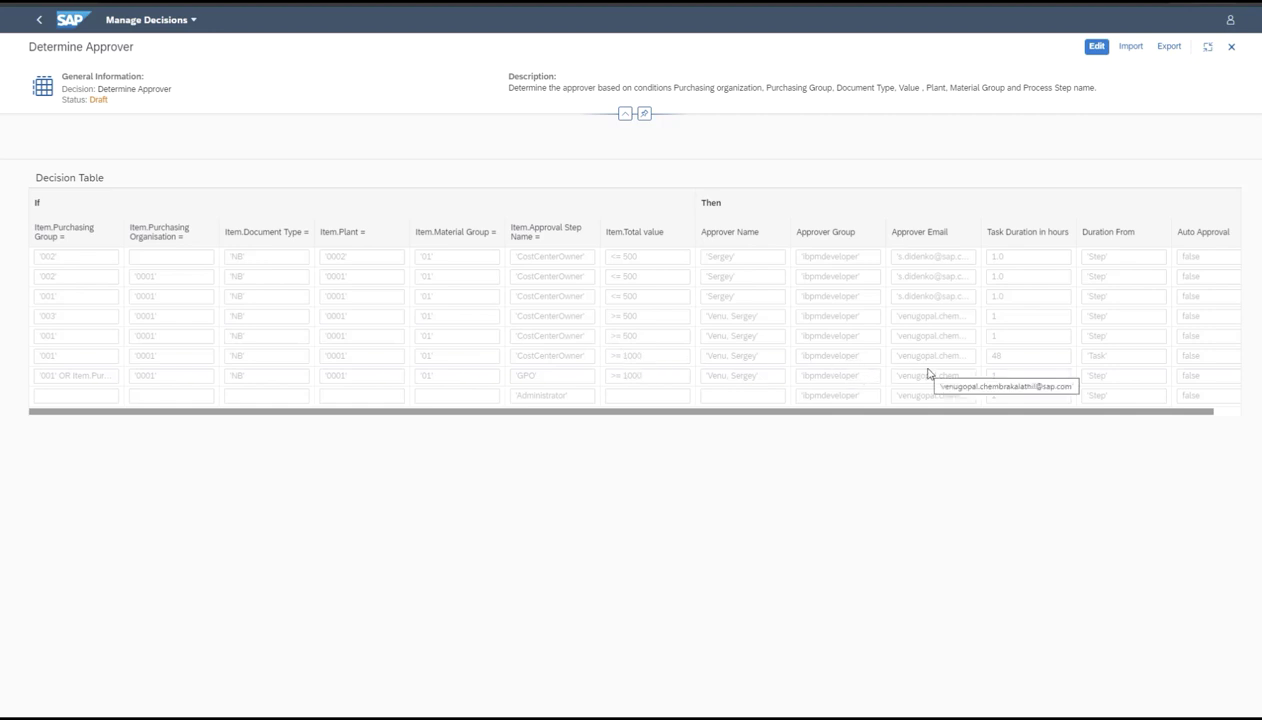
click(39, 19)
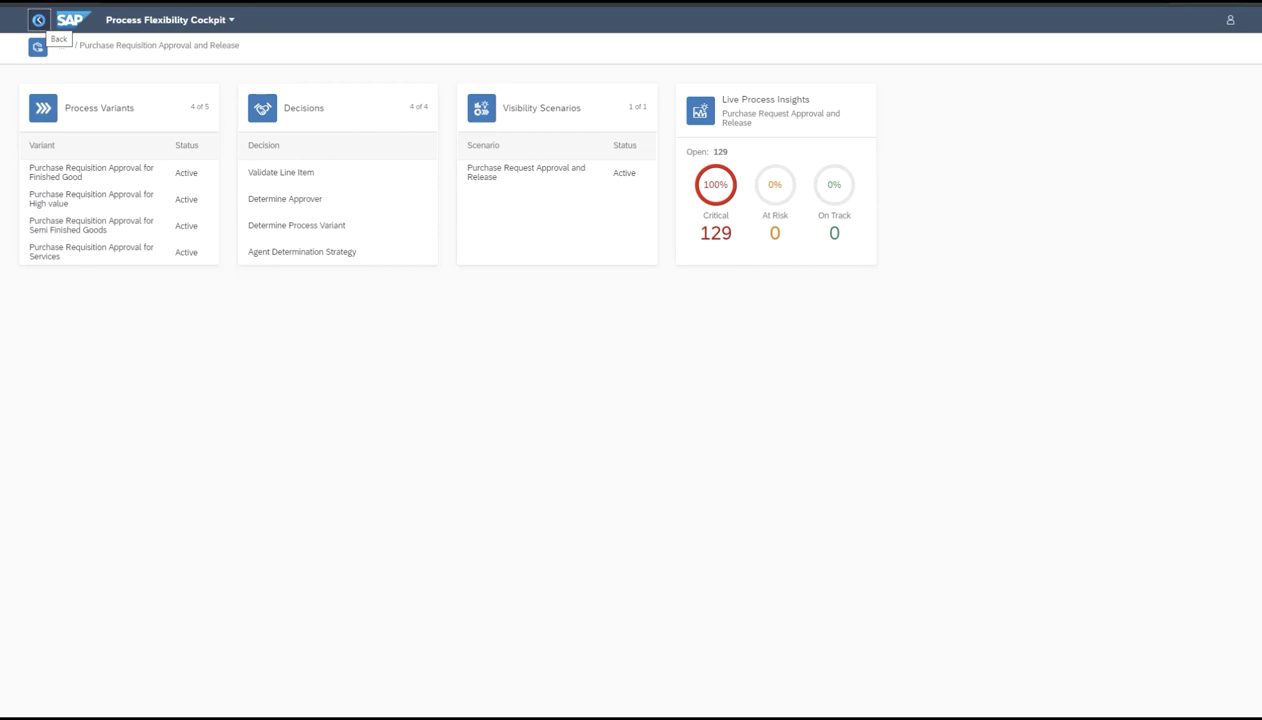
- View the Validate Line Item decision's Validate Purchasing Organisation text rule full screen, then return to the overview
click(285, 174)
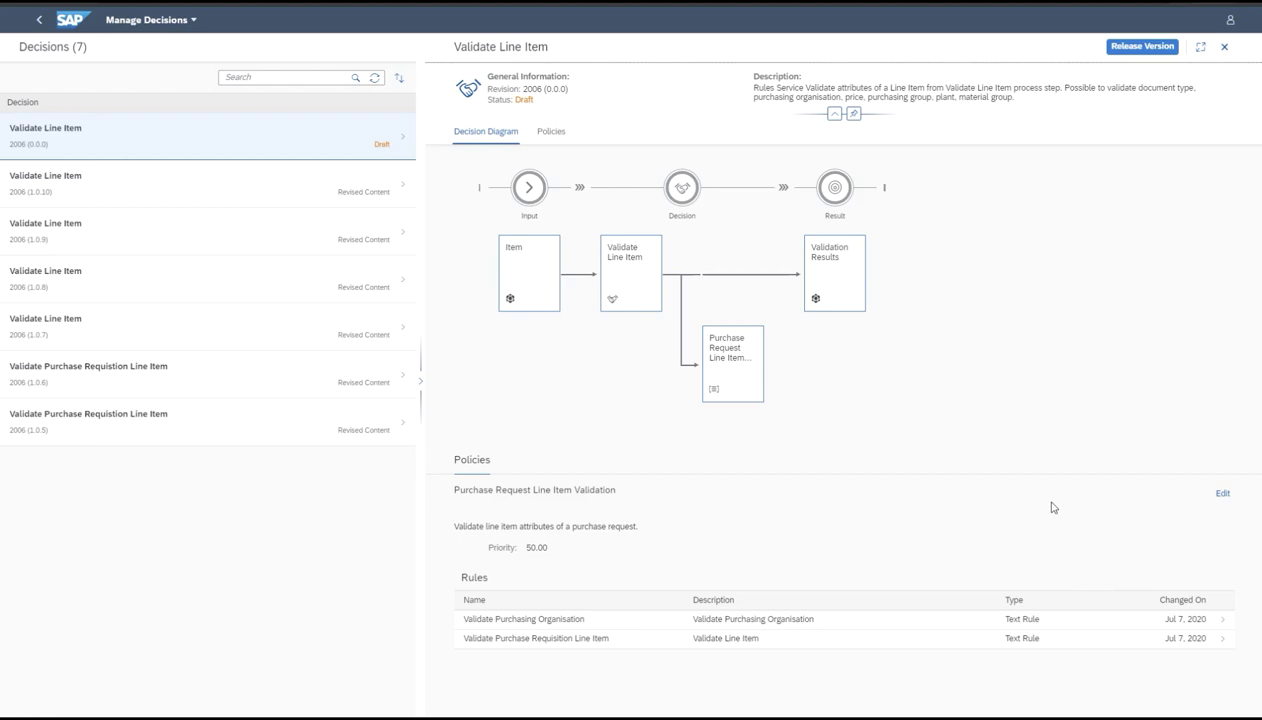
click(1045, 619)
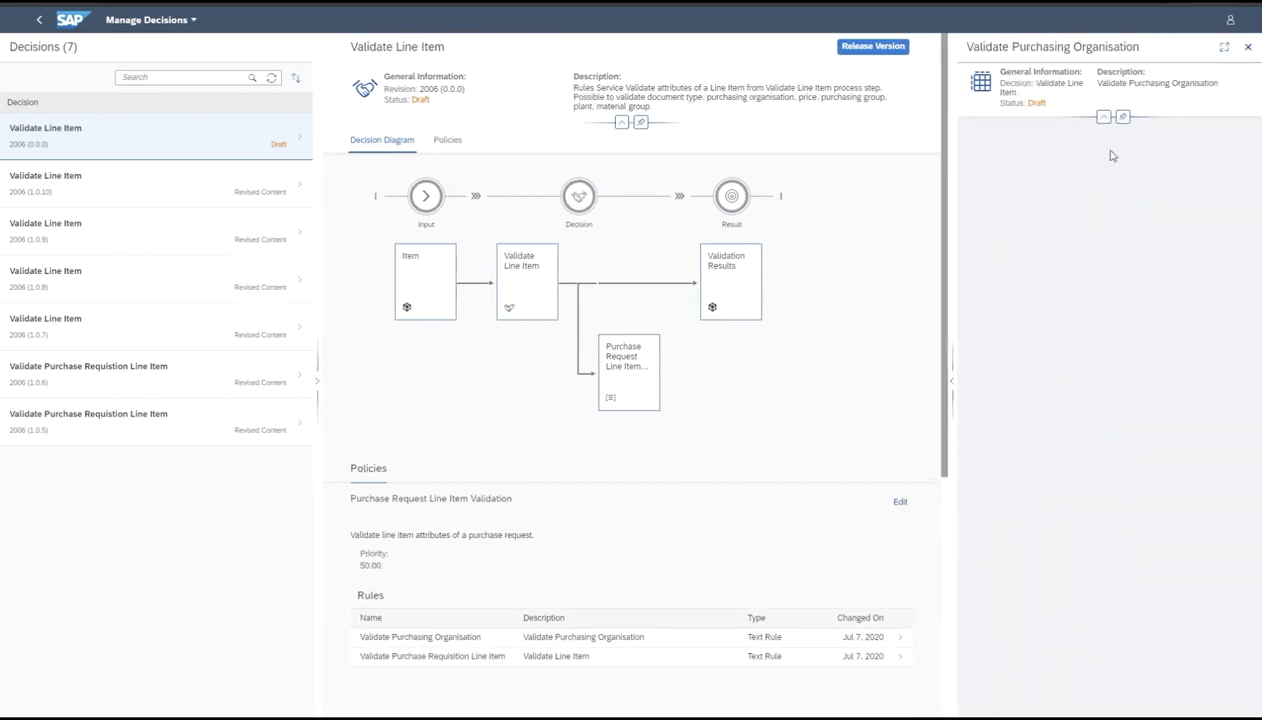
click(1226, 50)
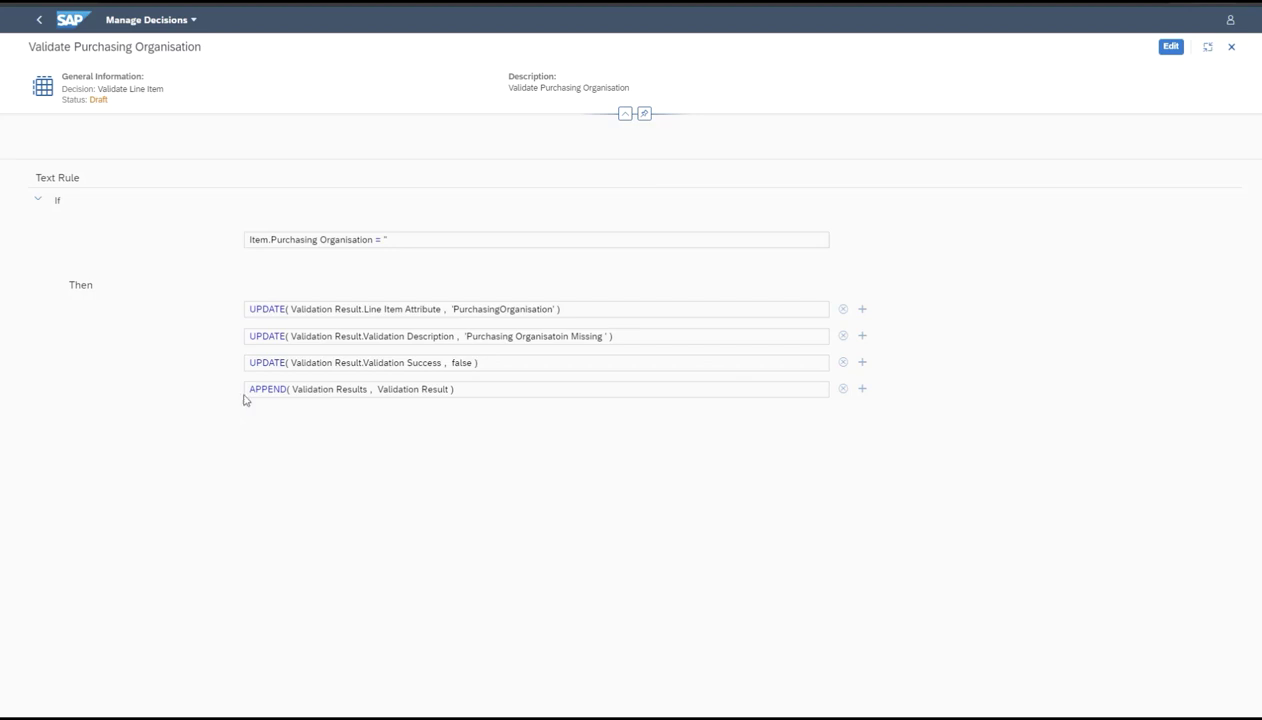
click(40, 21)
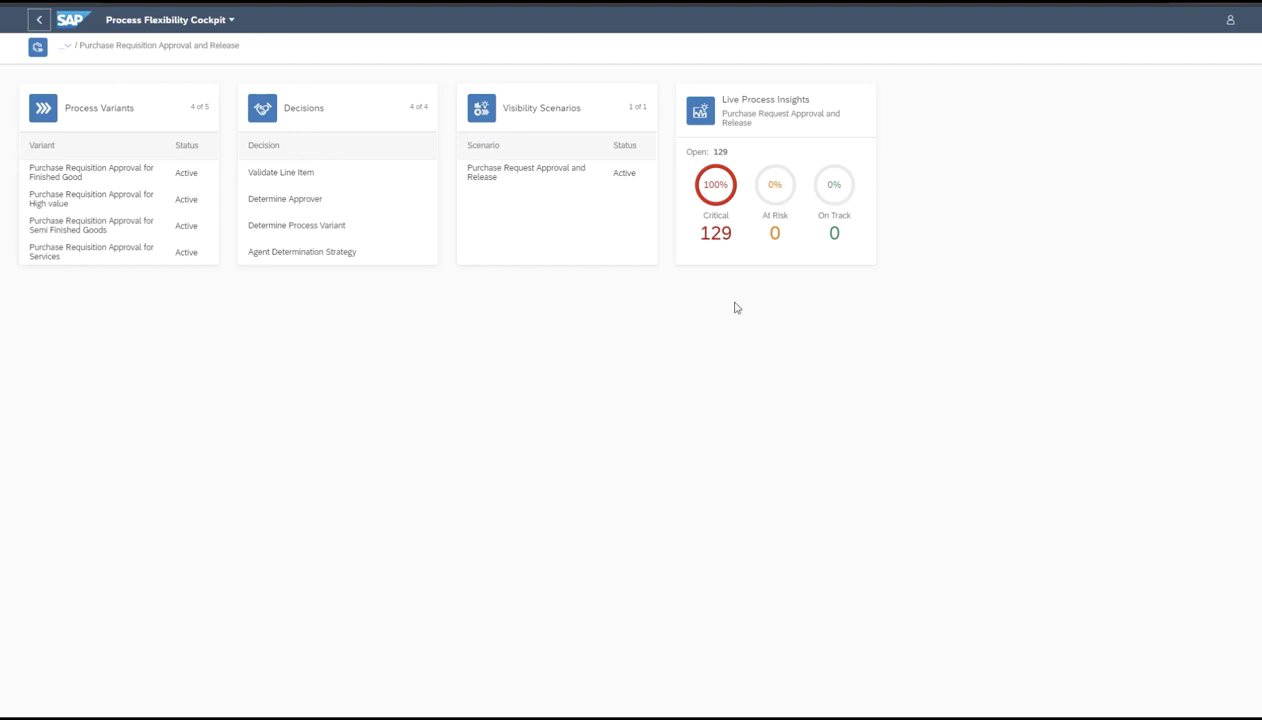
- Open the Live Process Insights dashboard, showing 129 critical open instances and four active variants
click(756, 119)
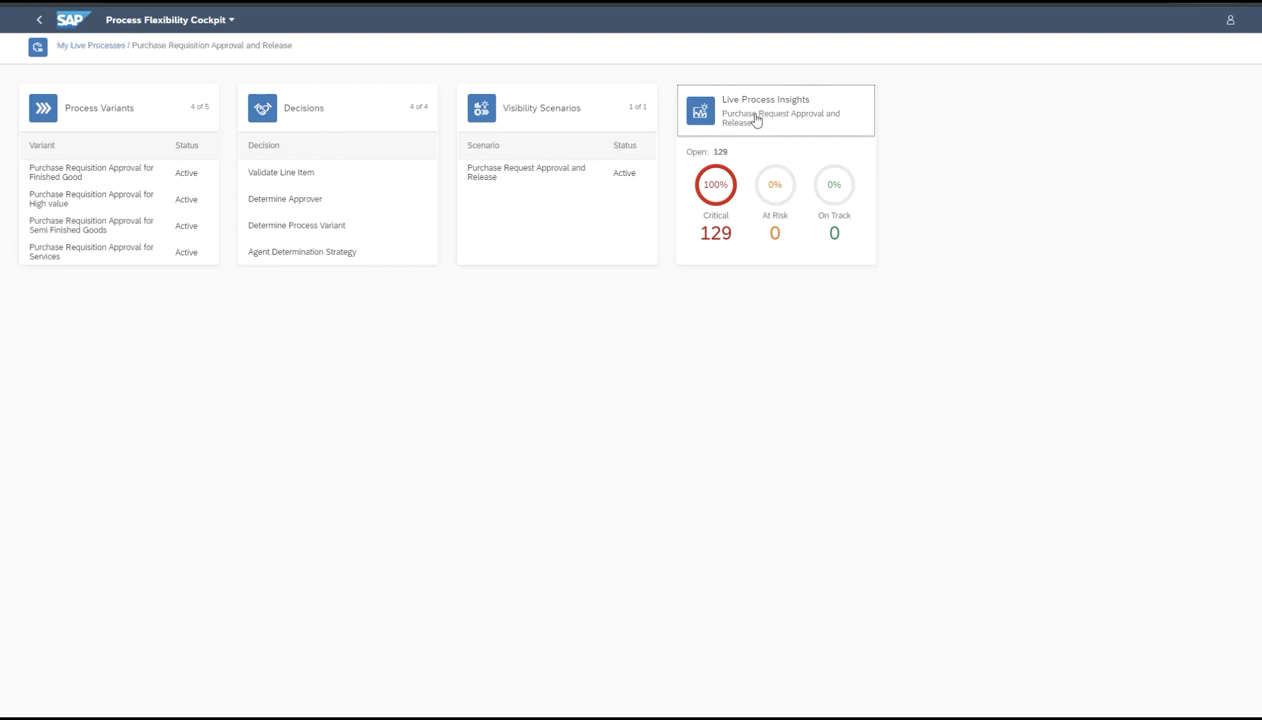
click(756, 119)
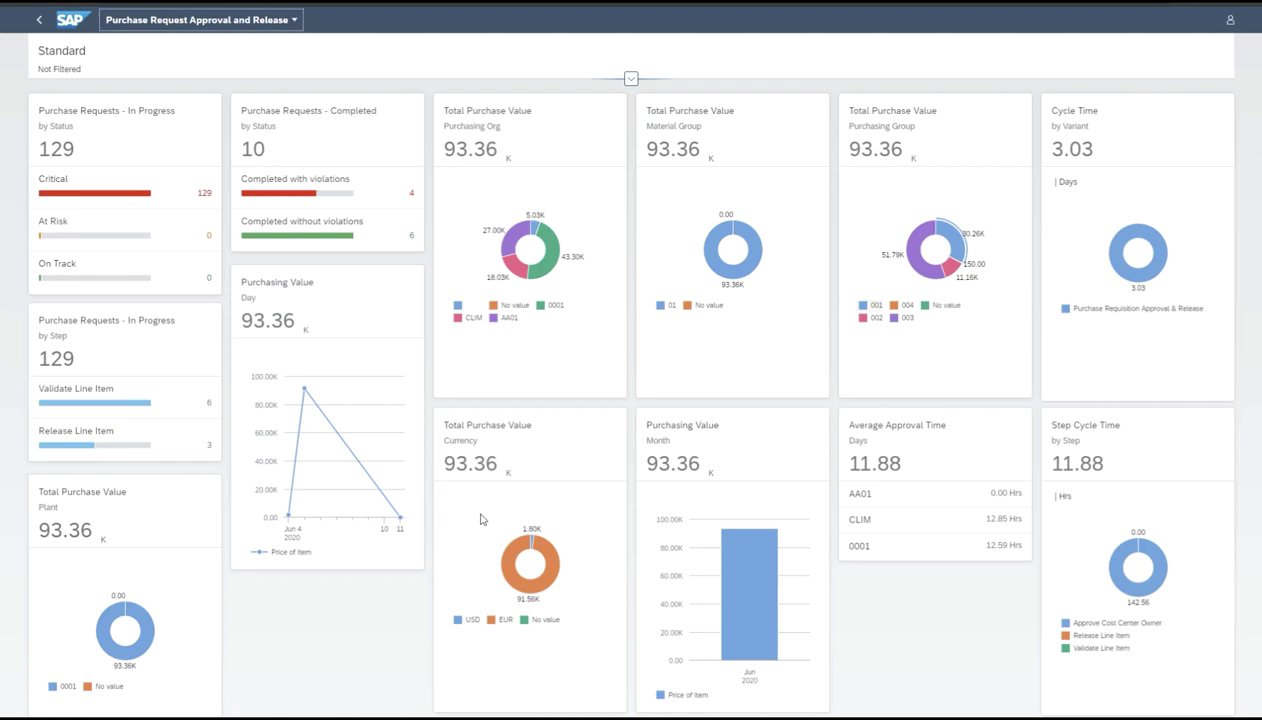
- List the purchase requisition line items filtered to Status Critical and State Open
click(117, 207)
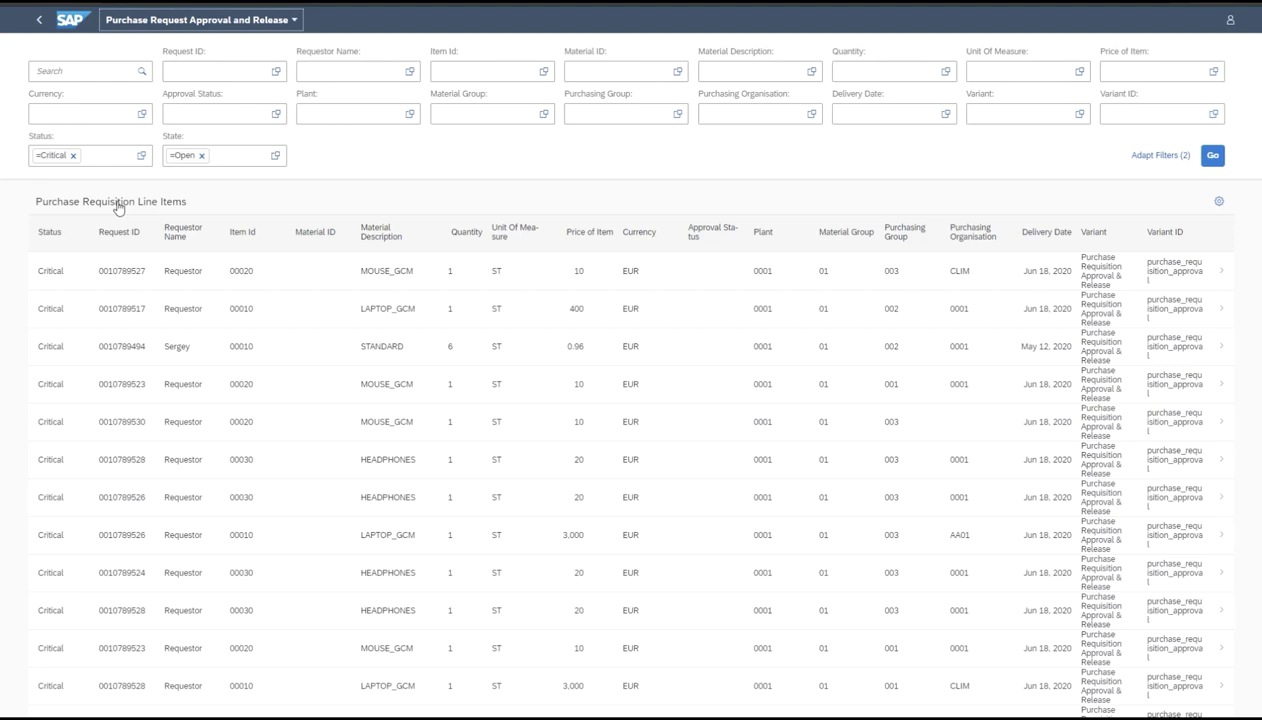
scroll(231, 510, down, 5)
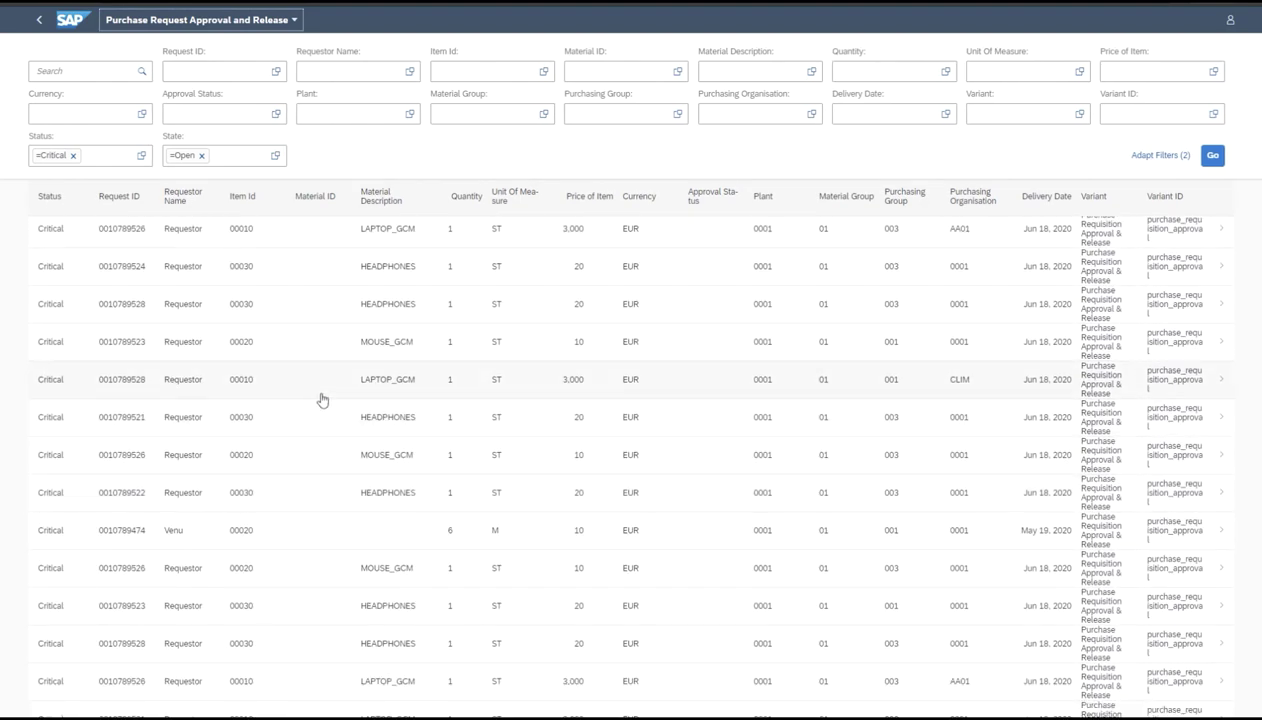
- Check the path of the critical LAPTOP_GCM line item from CLIM, then return to the list
click(322, 398)
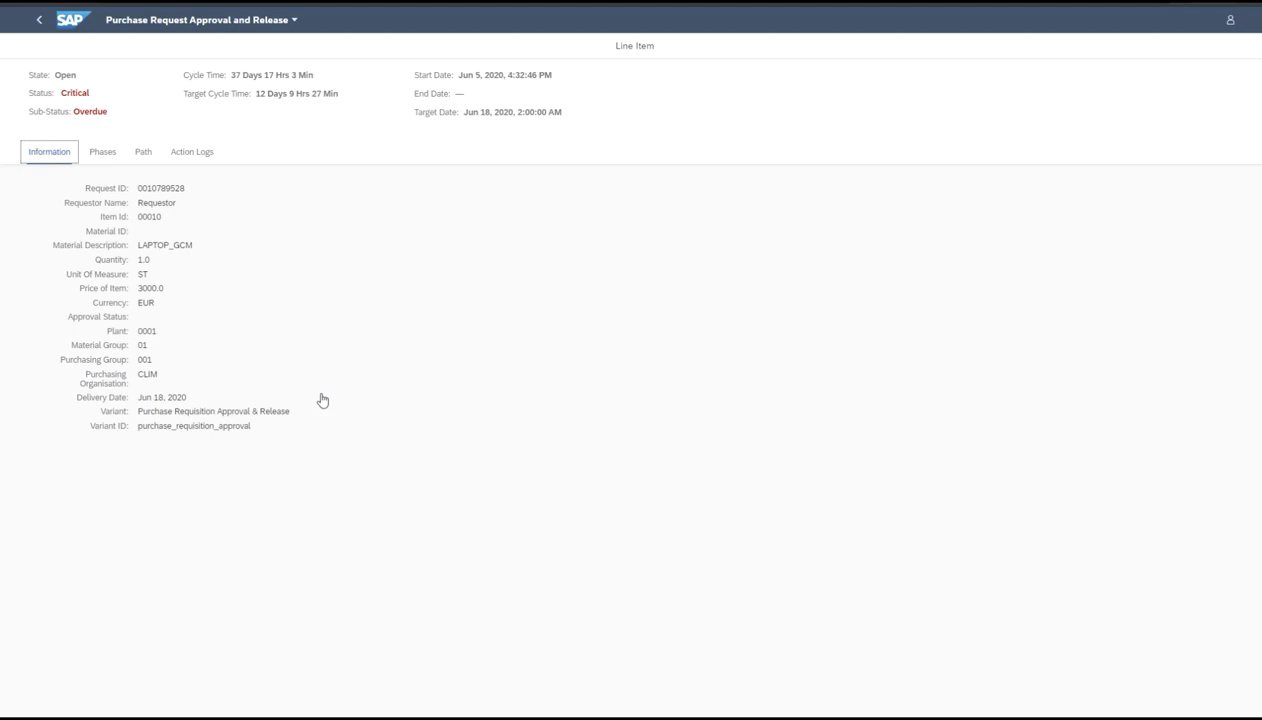
click(143, 156)
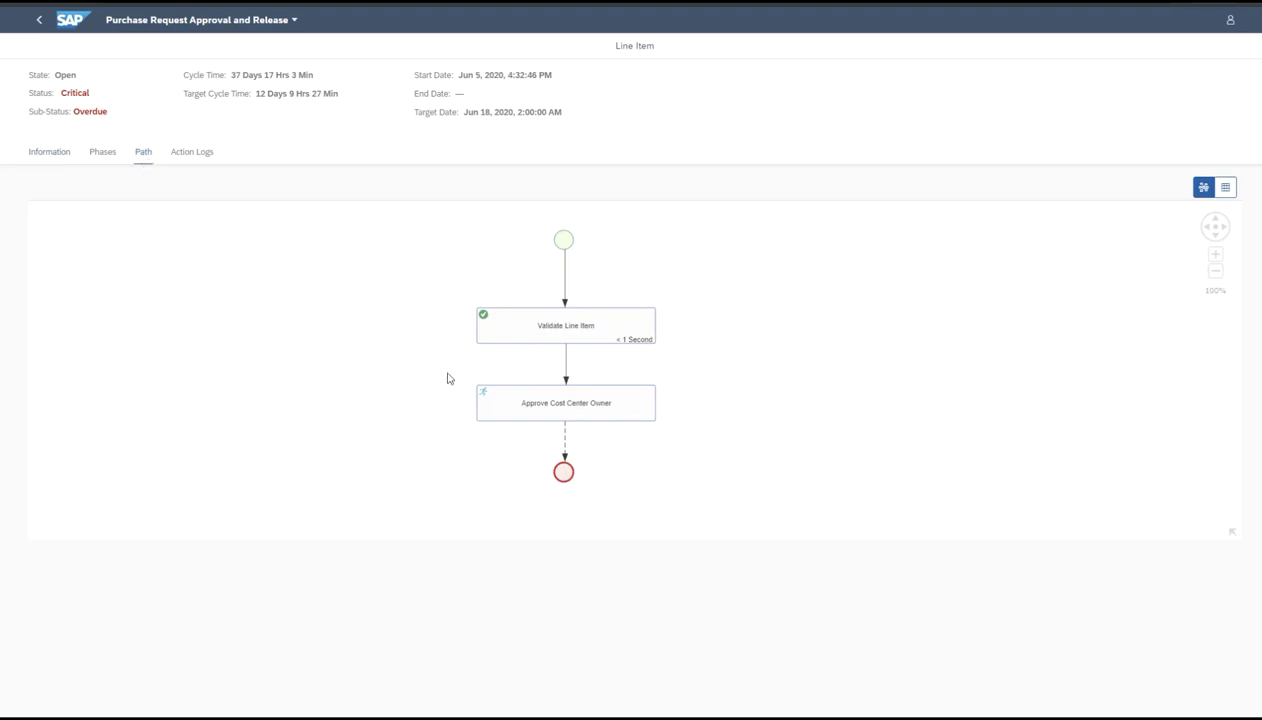
click(40, 22)
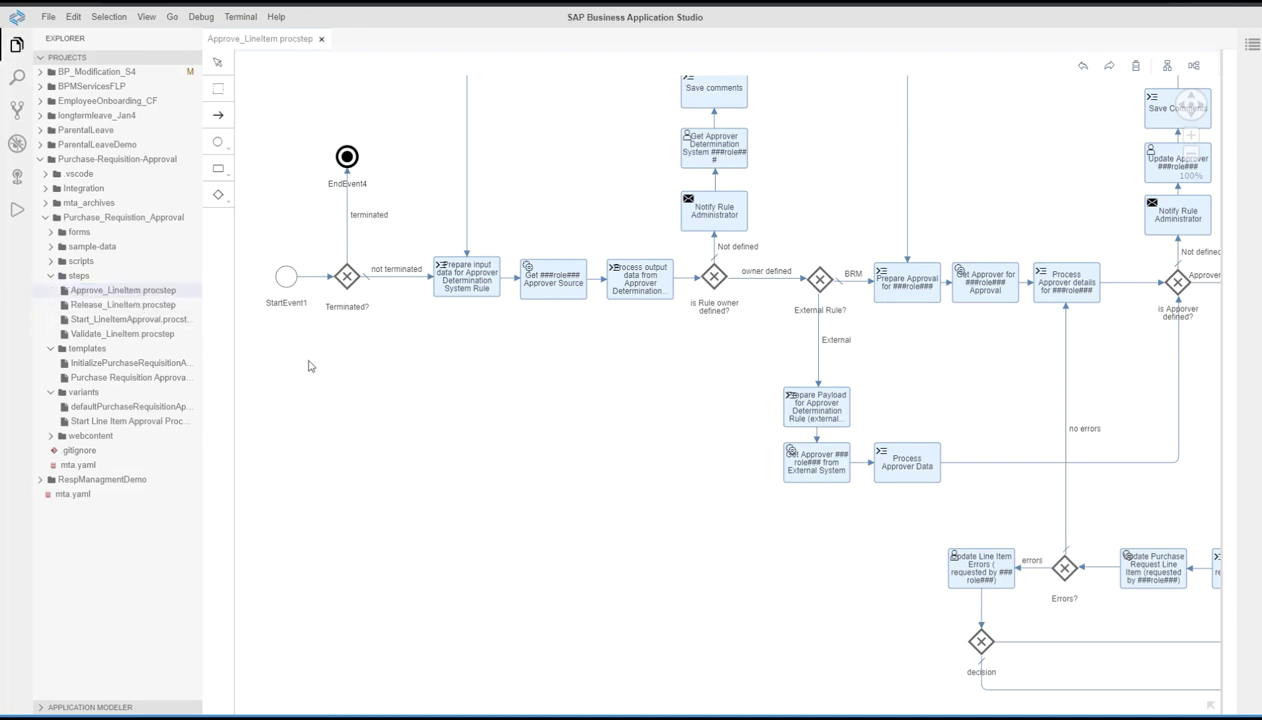
drag(479, 374, 432, 372)
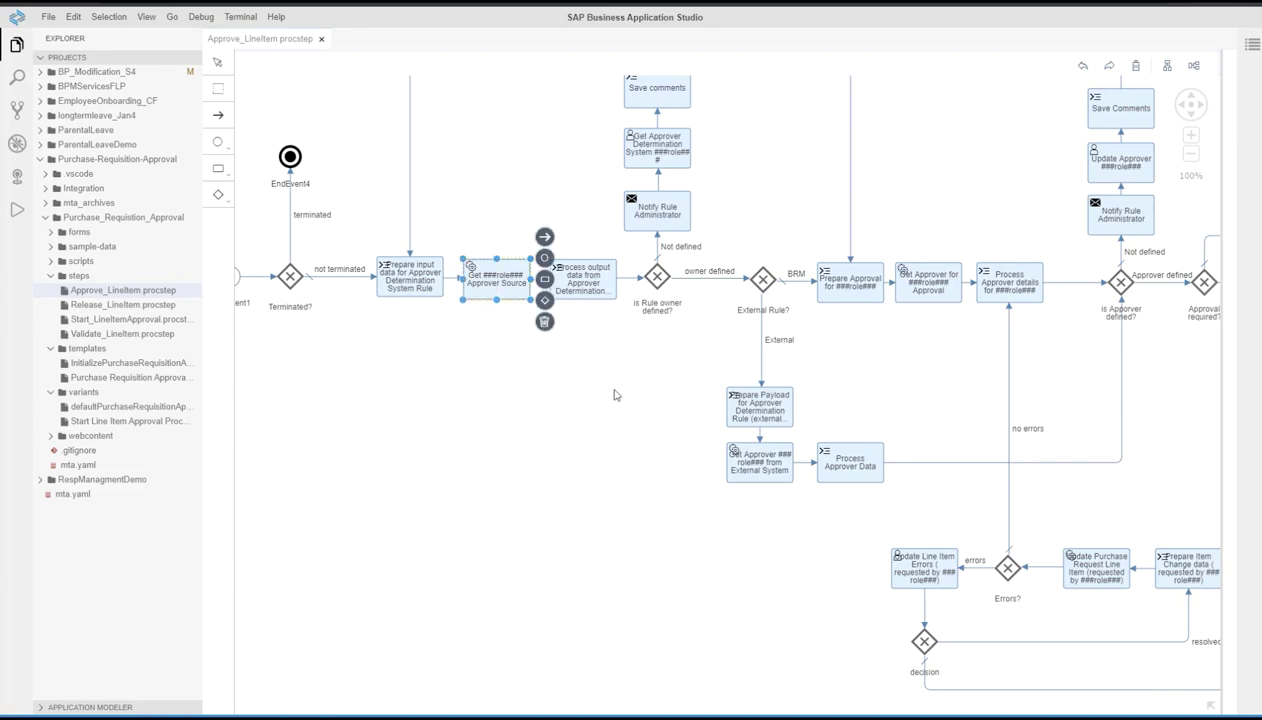
drag(590, 389, 470, 386)
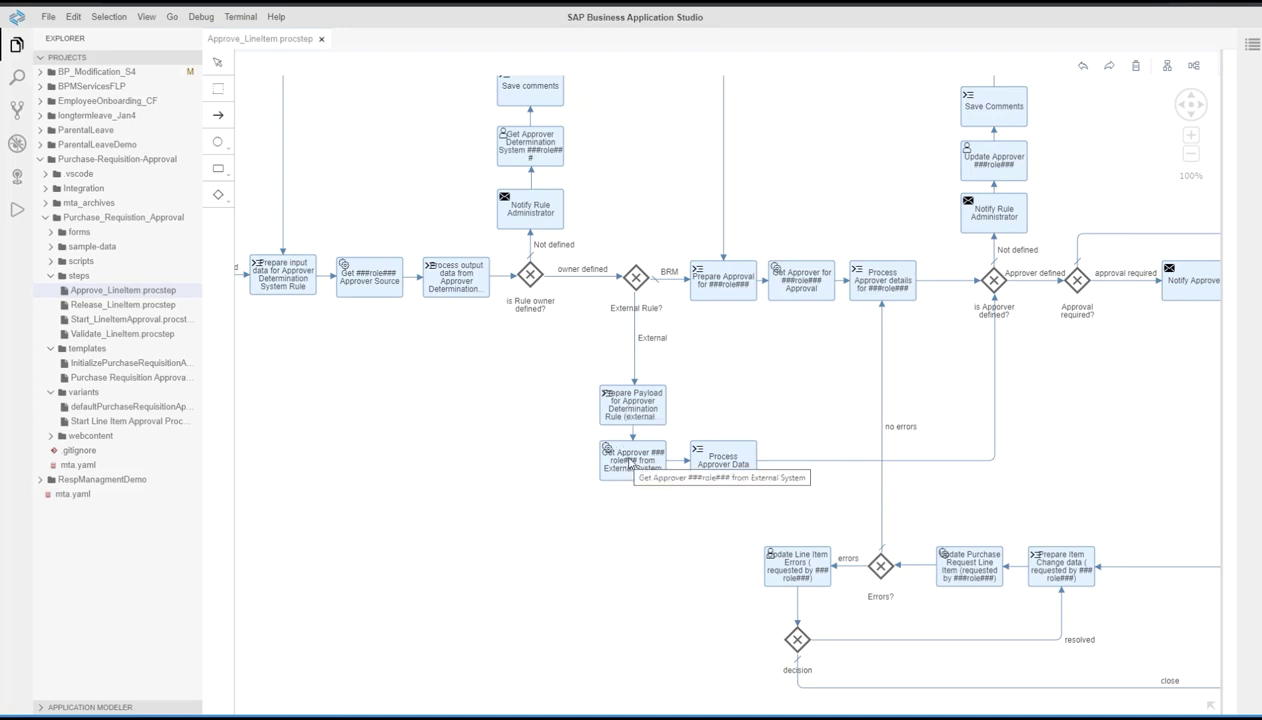
scroll(772, 375, right, 4)
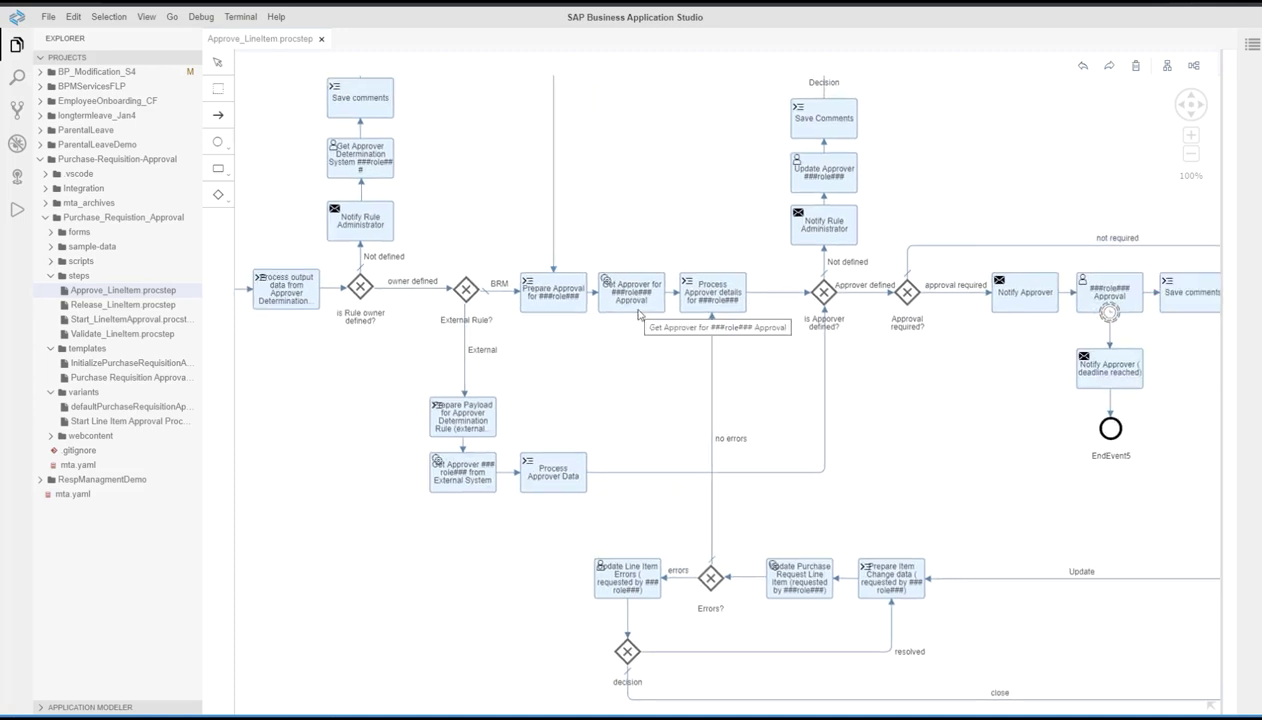
scroll(850, 380, right, 3)
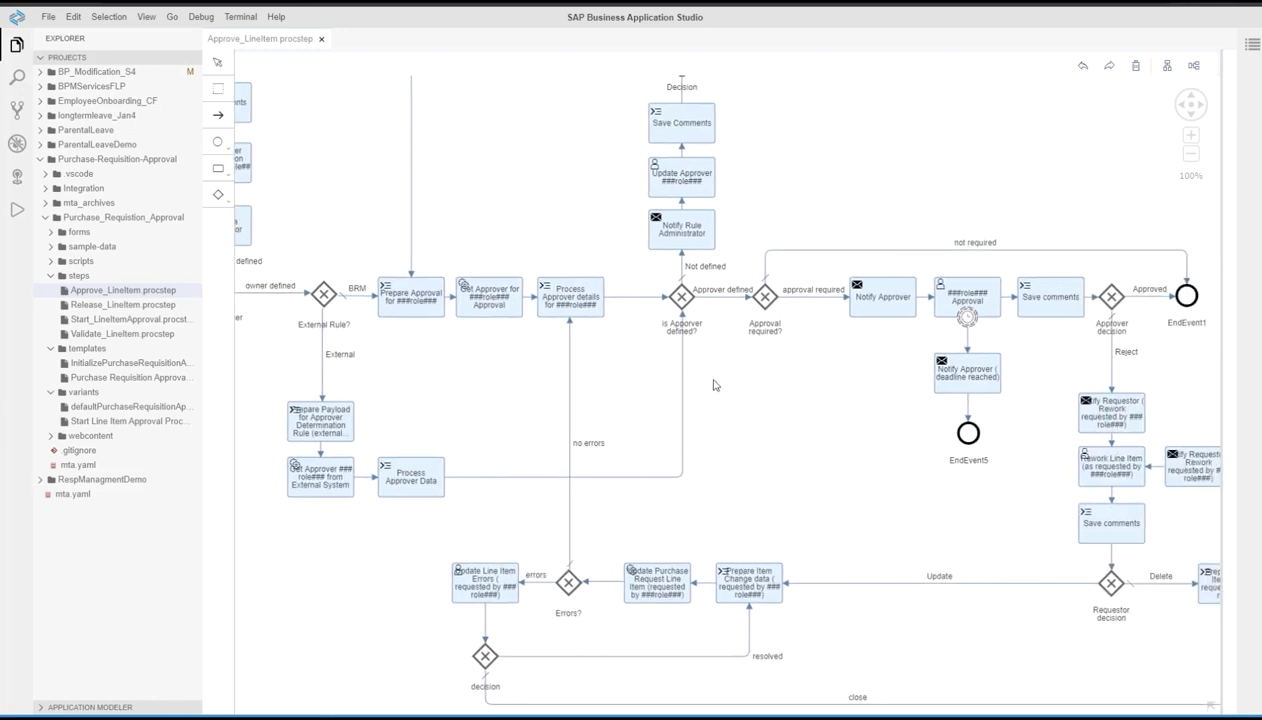
scroll(745, 382, right, 2)
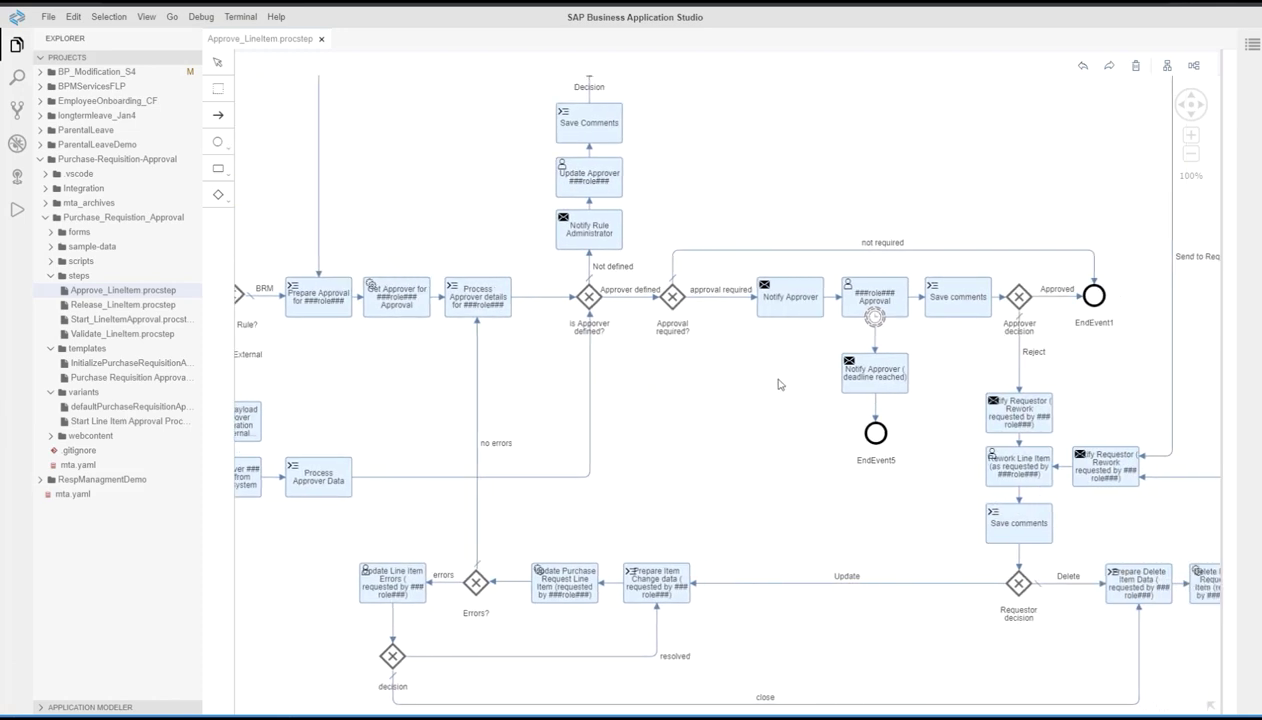
scroll(742, 374, right, 2)
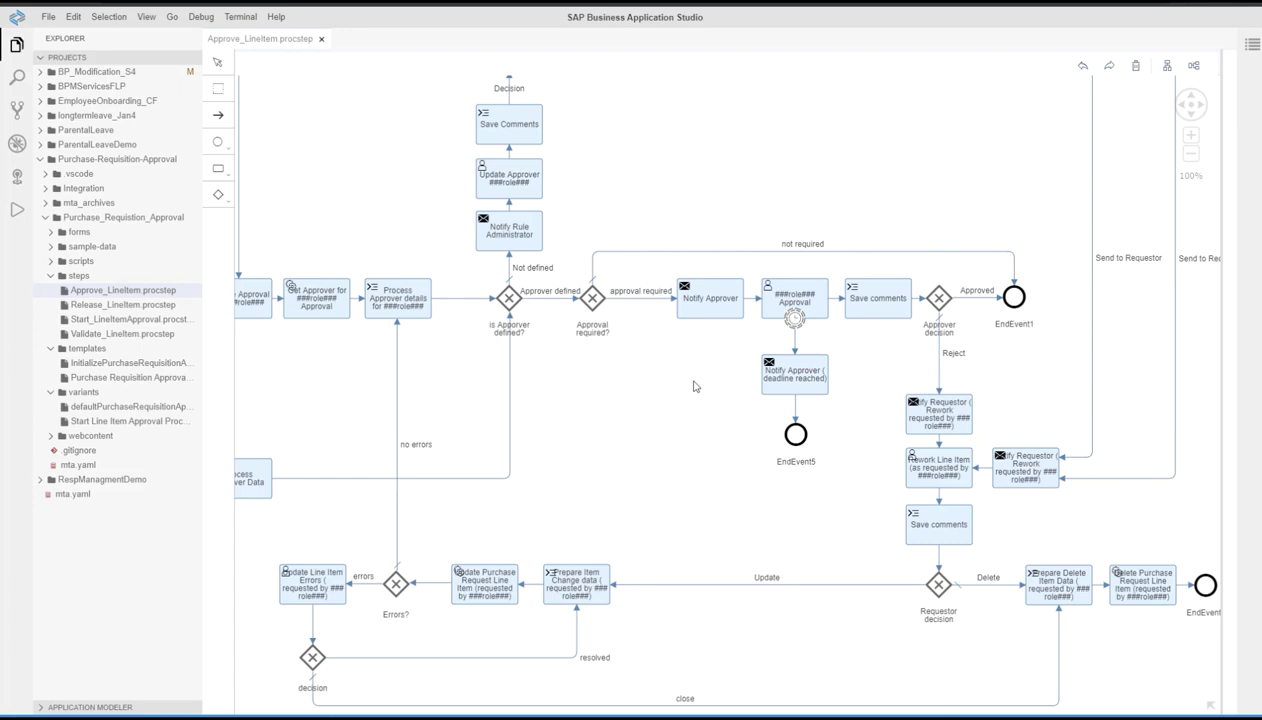
drag(695, 386, 636, 368)
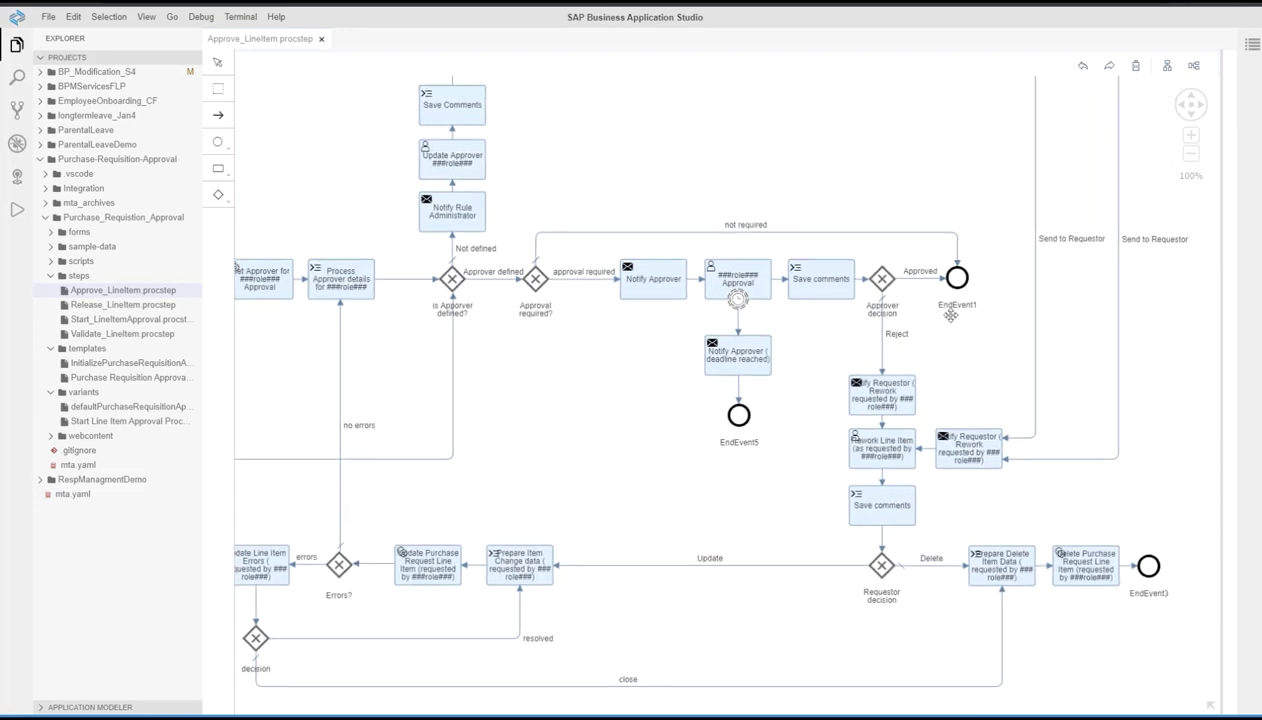
scroll(950, 316, down, 1)
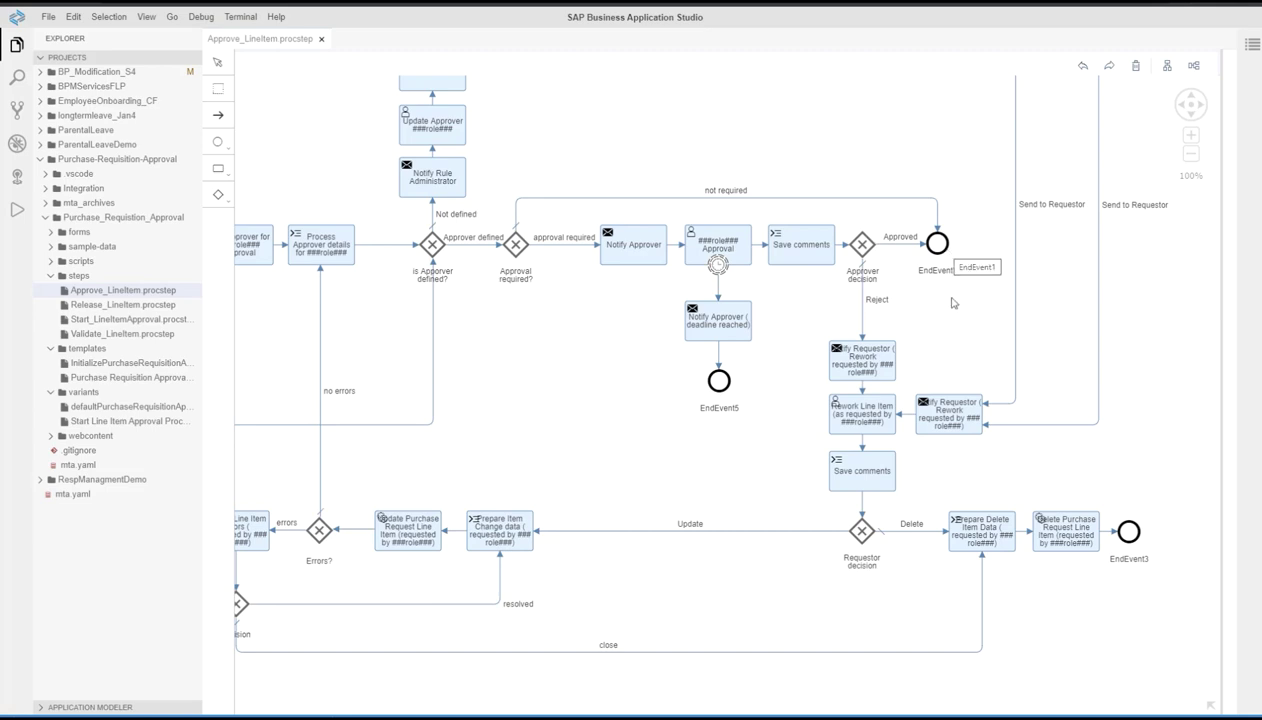
scroll(945, 310, down, 1)
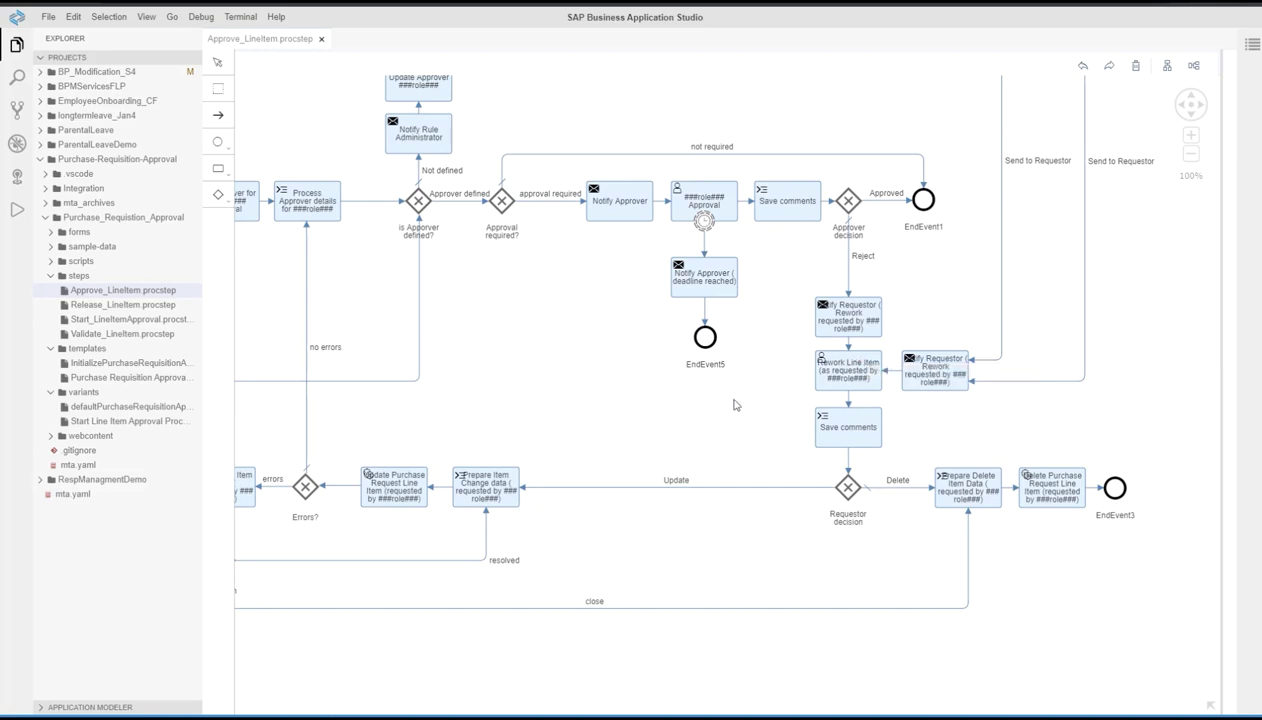
scroll(692, 400, down, 1)
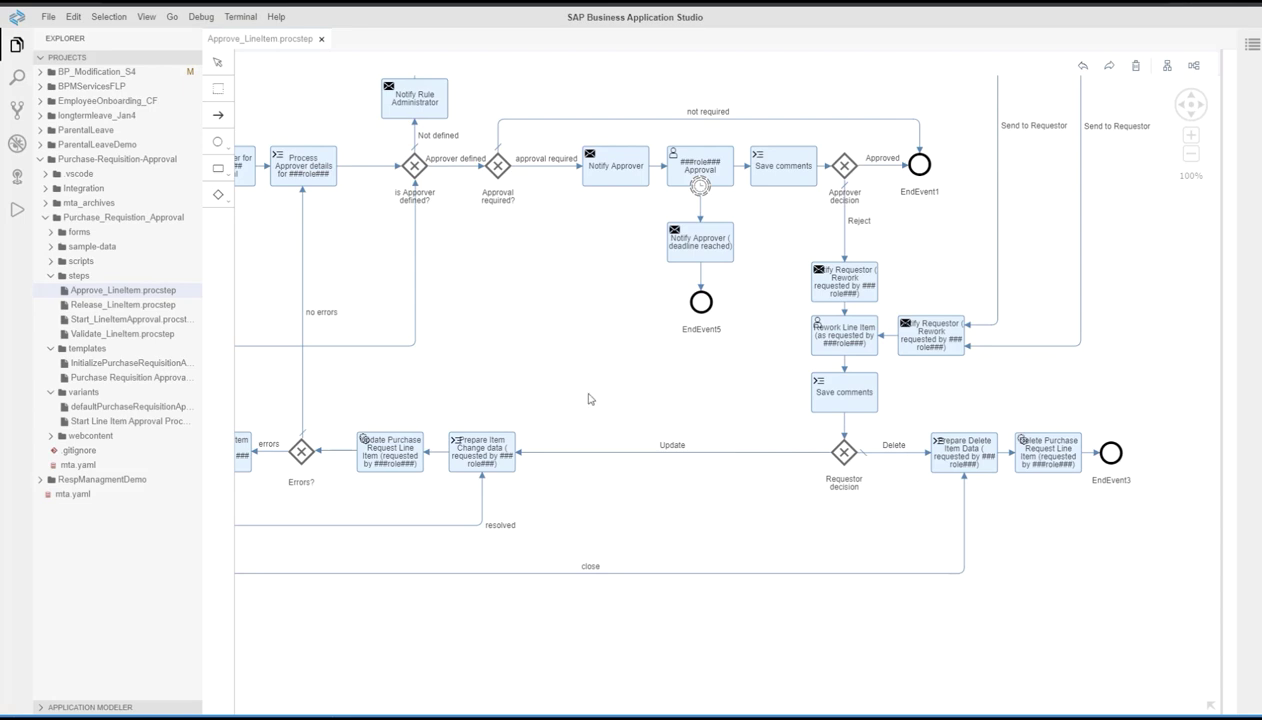
drag(648, 395, 743, 397)
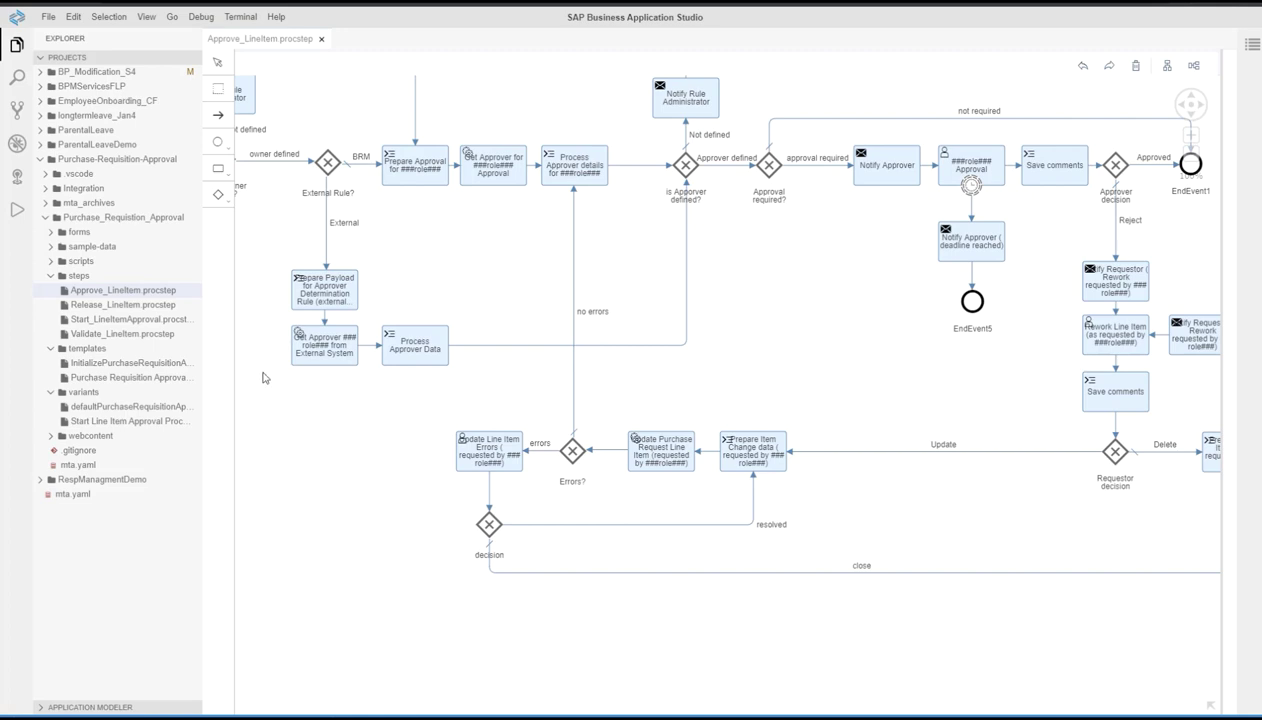
- Open Release_LineItem.procstep and pan to its start, then open Validate_LineItem.procstep in a new tab
click(135, 305)
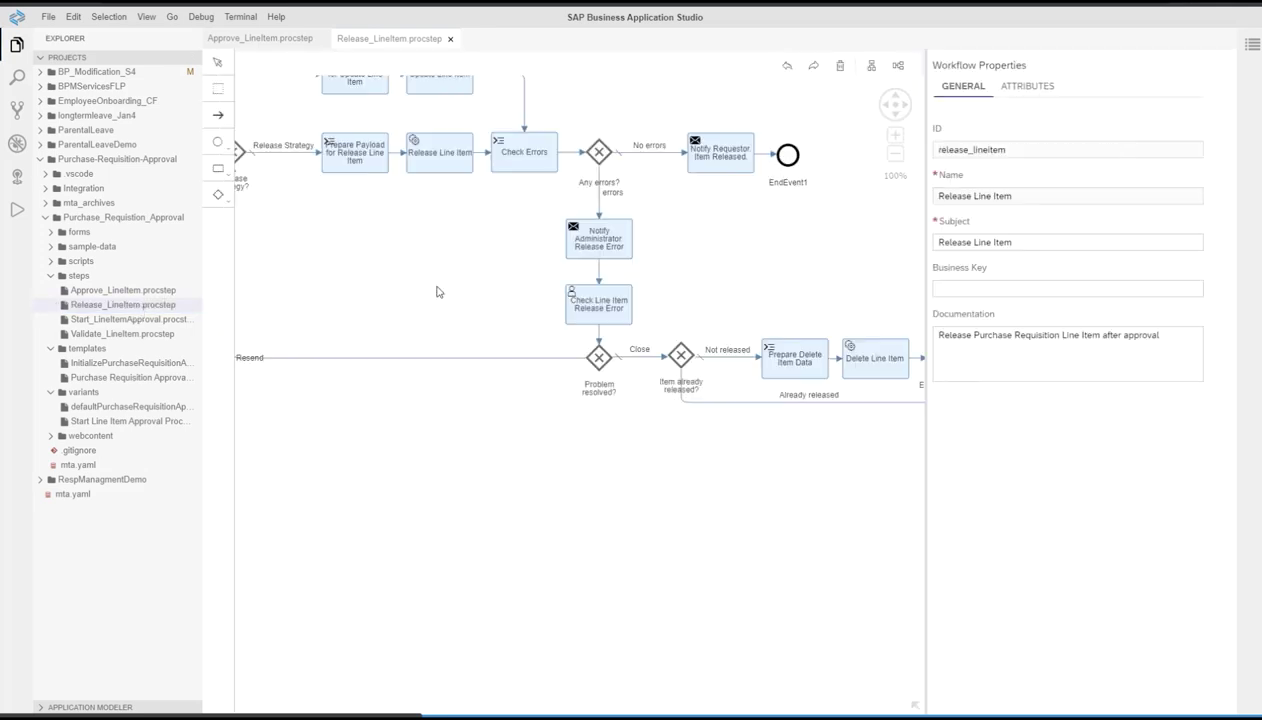
drag(446, 292, 575, 318)
drag(404, 316, 458, 321)
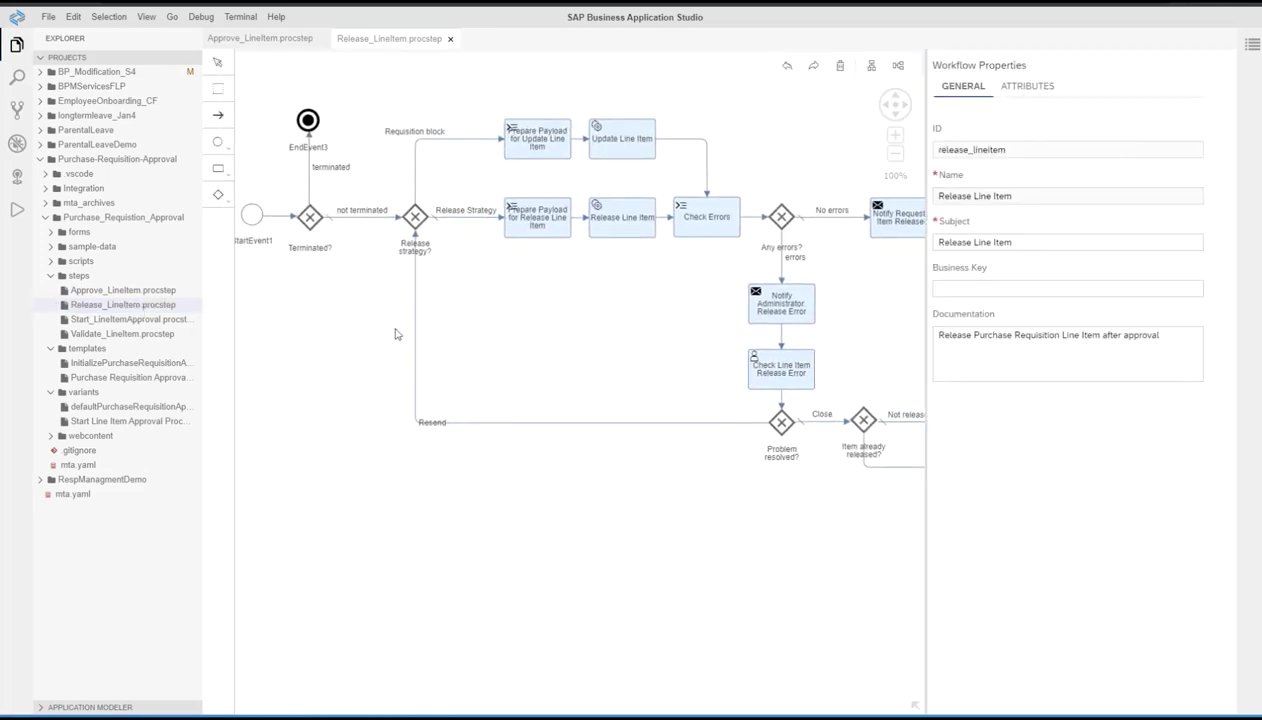
click(152, 336)
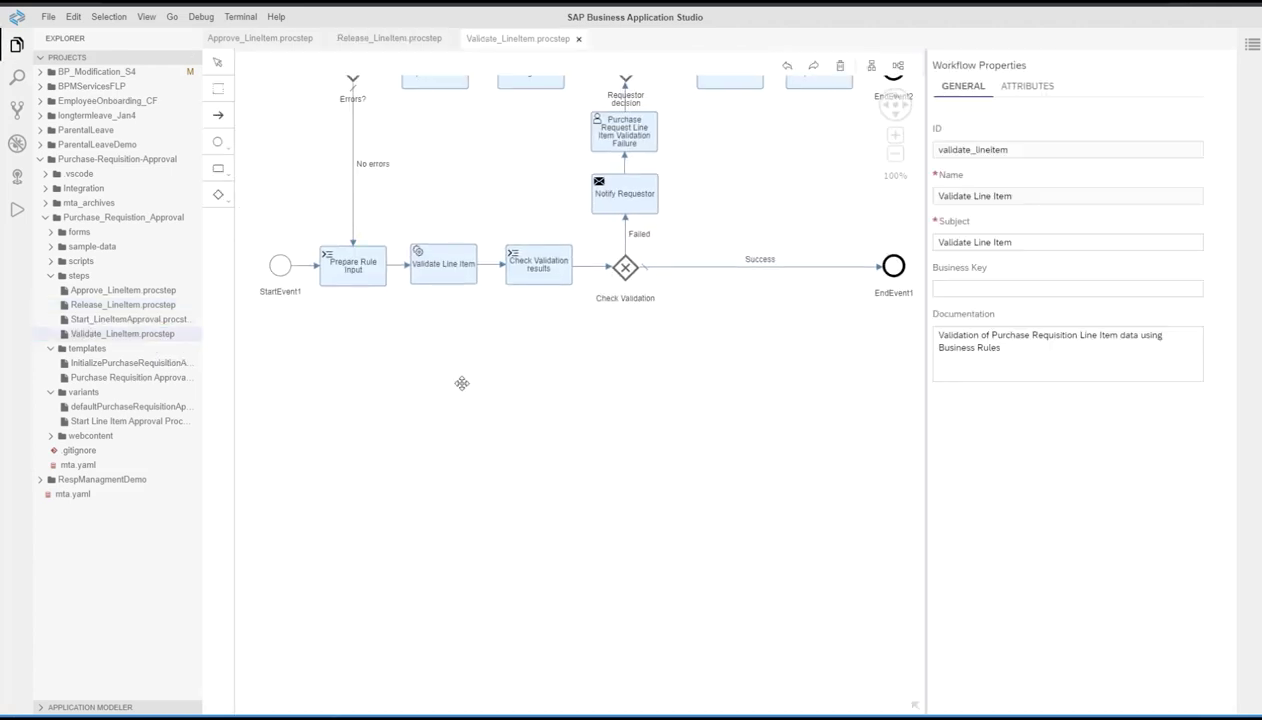
- Examine the Validate Line Item task and workflow properties, panning the diagram to reveal Update Errors
drag(461, 384, 465, 423)
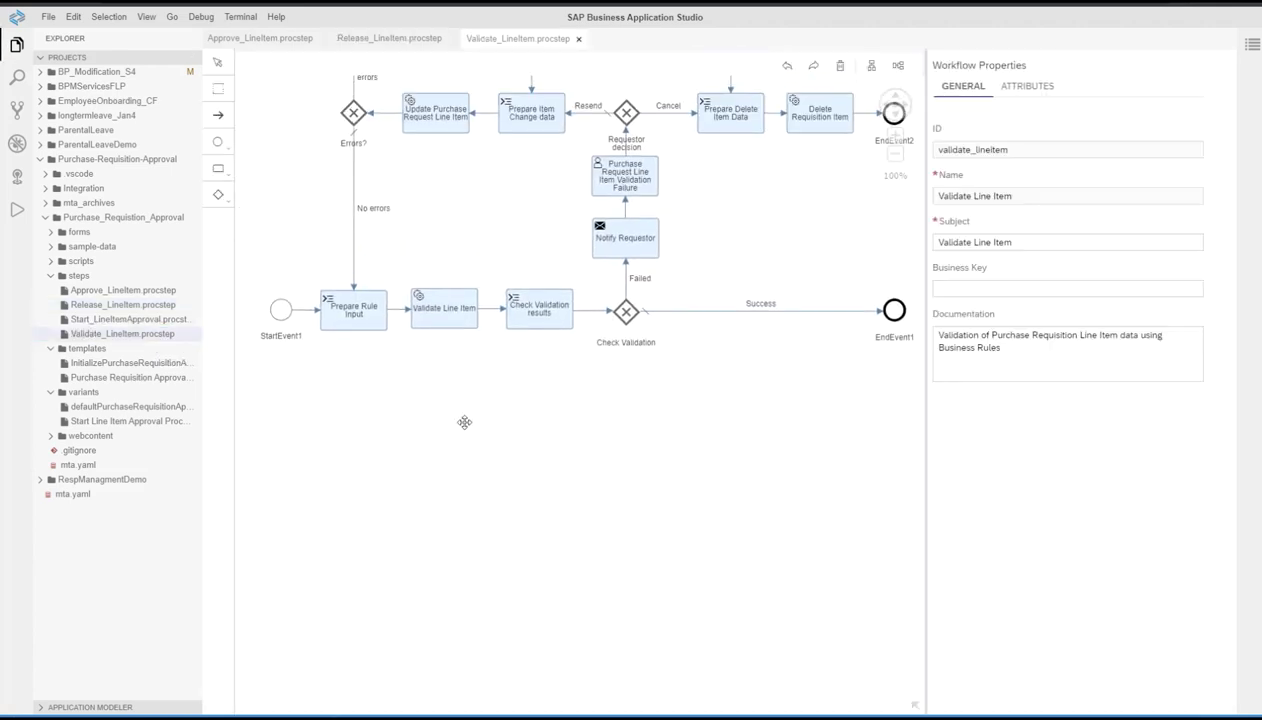
click(447, 326)
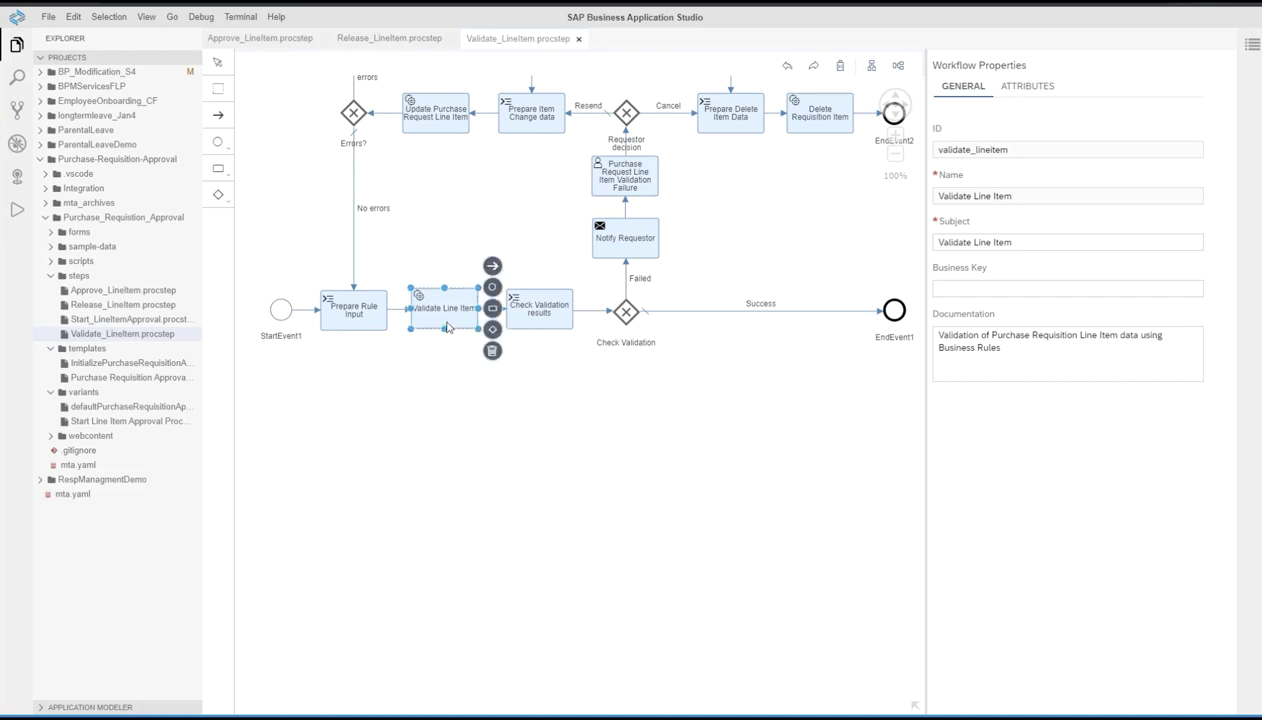
click(456, 405)
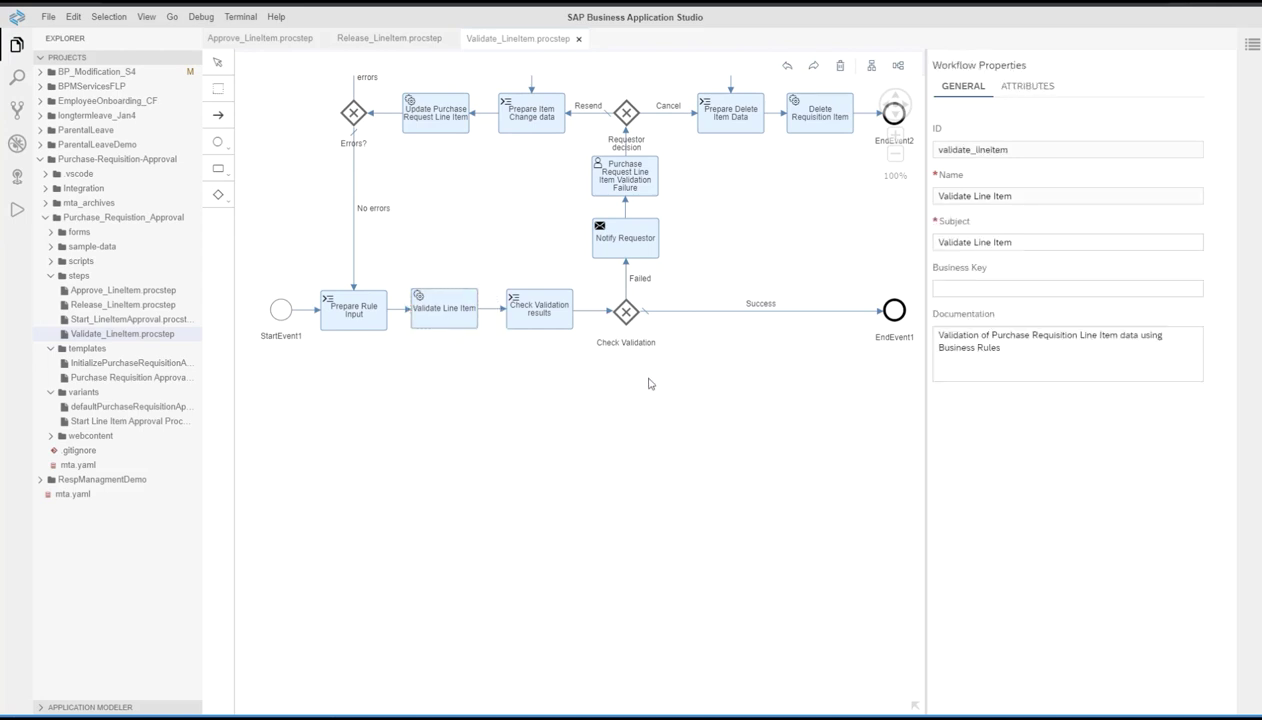
scroll(606, 372, right, 1)
scroll(665, 400, up, 1)
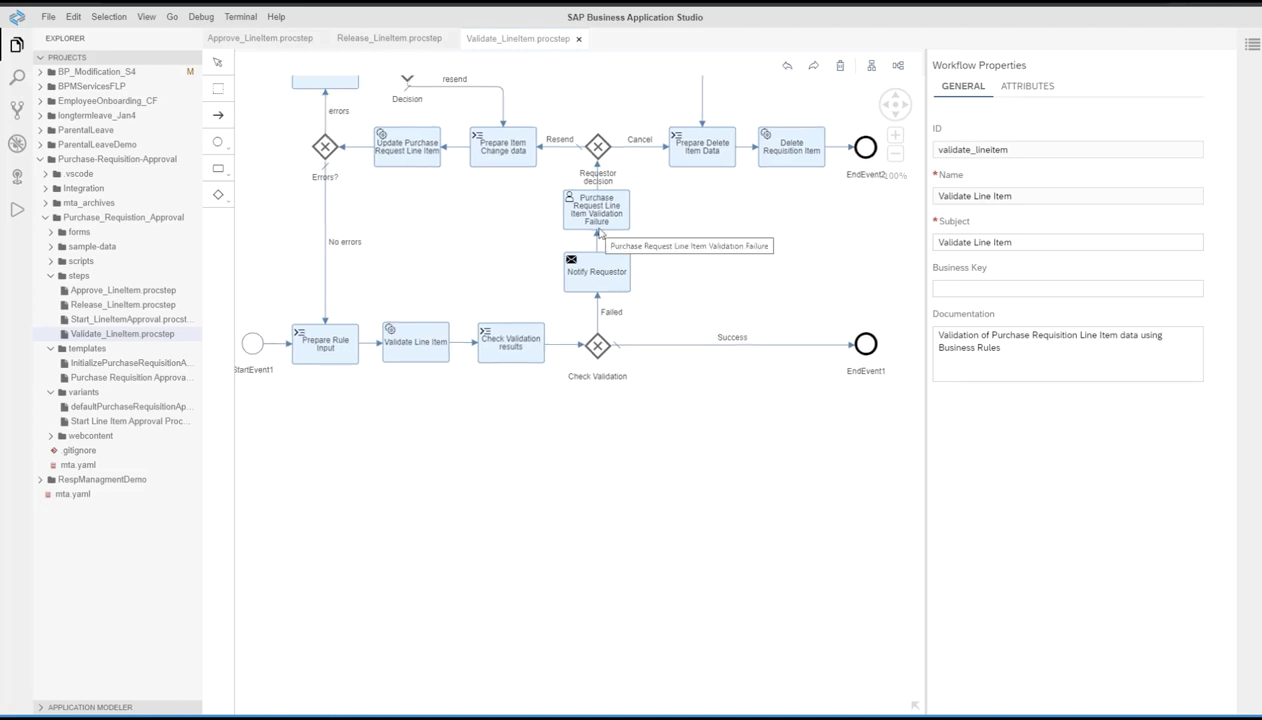
drag(515, 220, 531, 246)
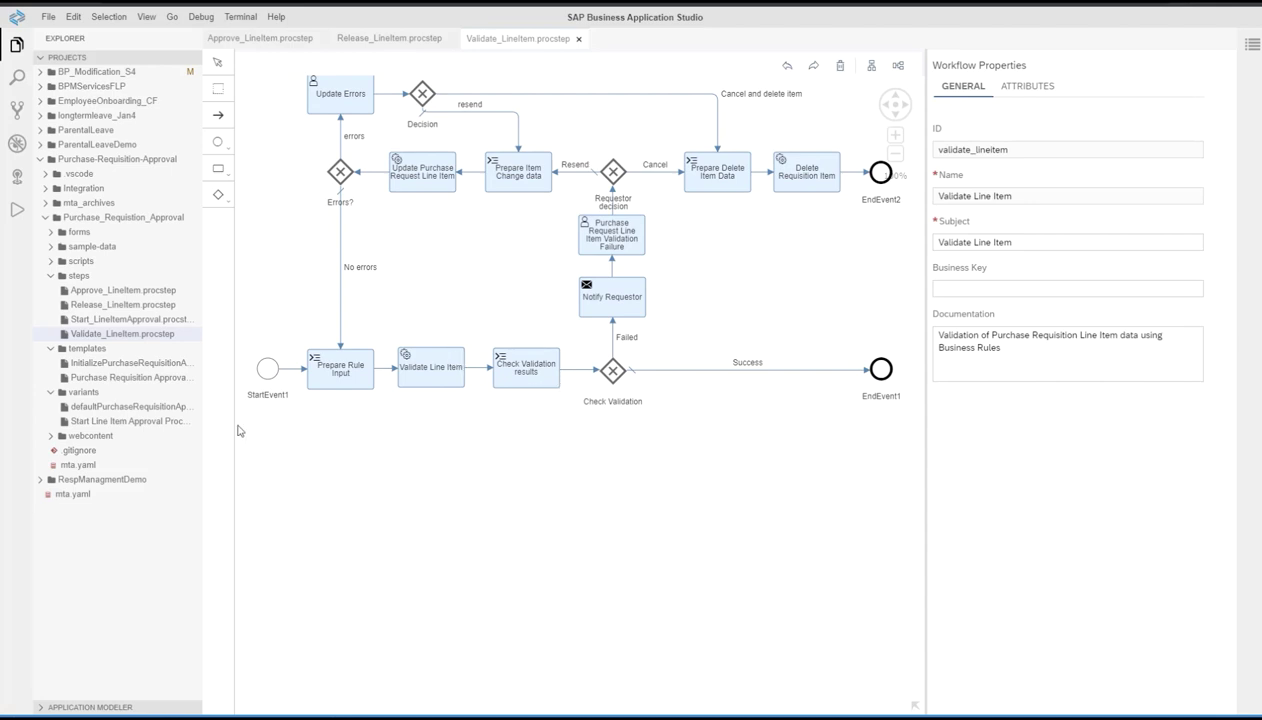
- Open the Purchase Requisition Approval template's process steps and inspect Approve_LineItem's Minimum Occurrence
click(142, 378)
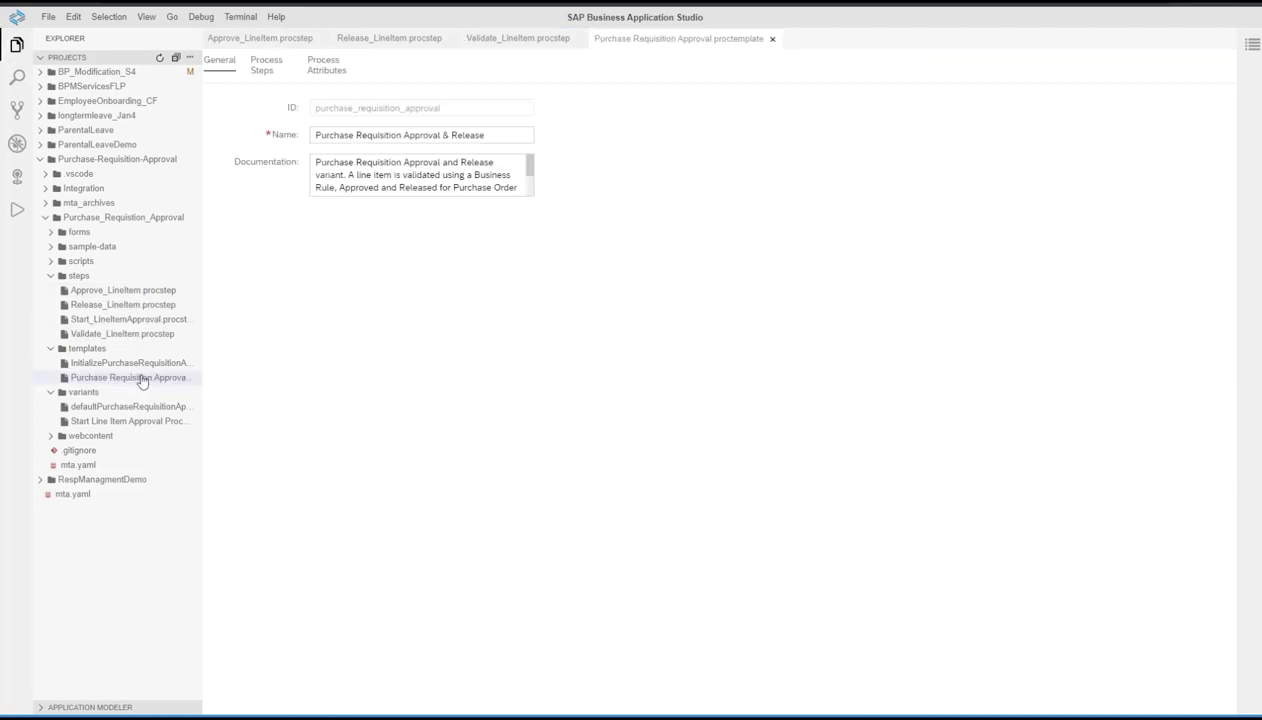
click(265, 64)
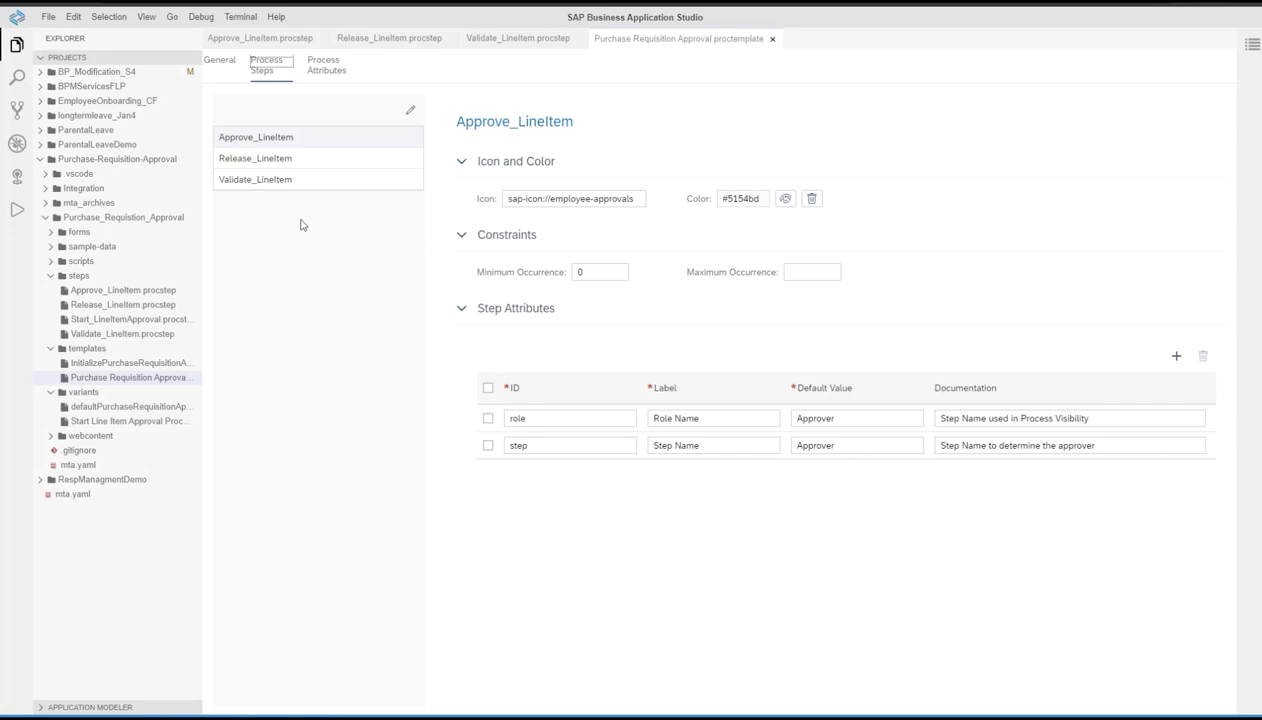
click(324, 141)
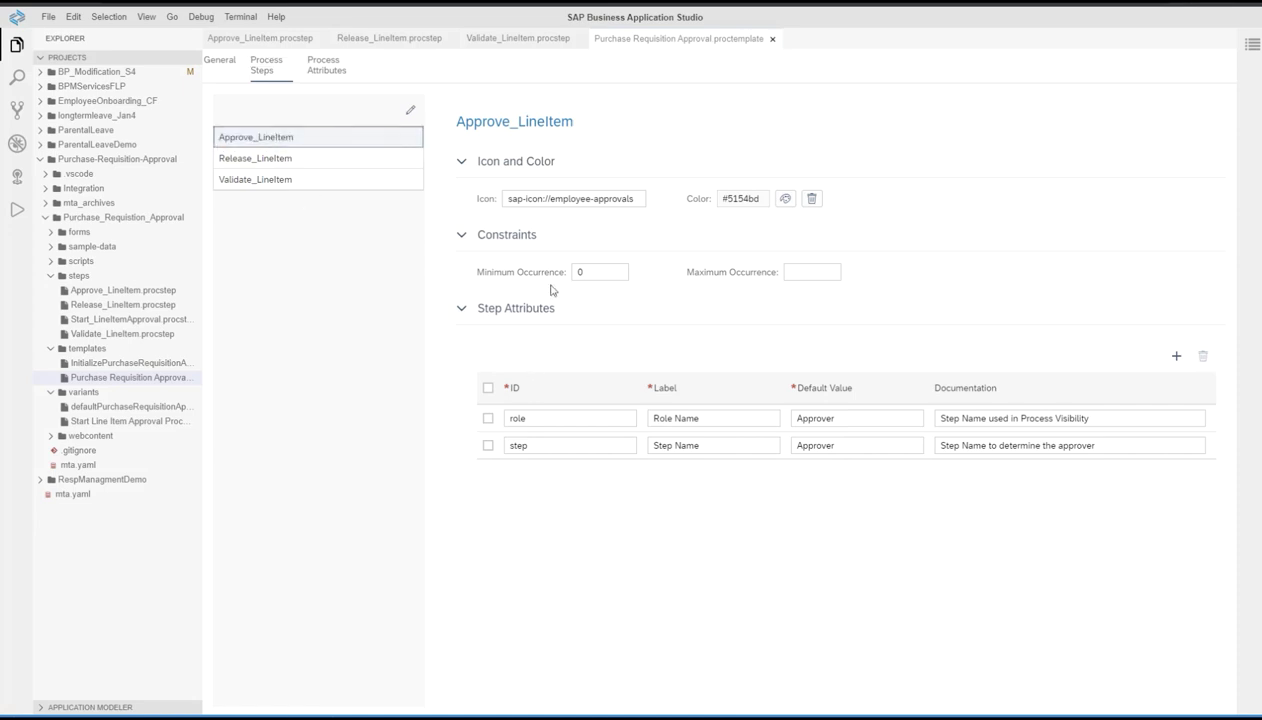
click(579, 275)
click(590, 293)
- Compare the Release_LineItem, Validate_LineItem and Approve_LineItem step settings, then show the process attributes
click(332, 162)
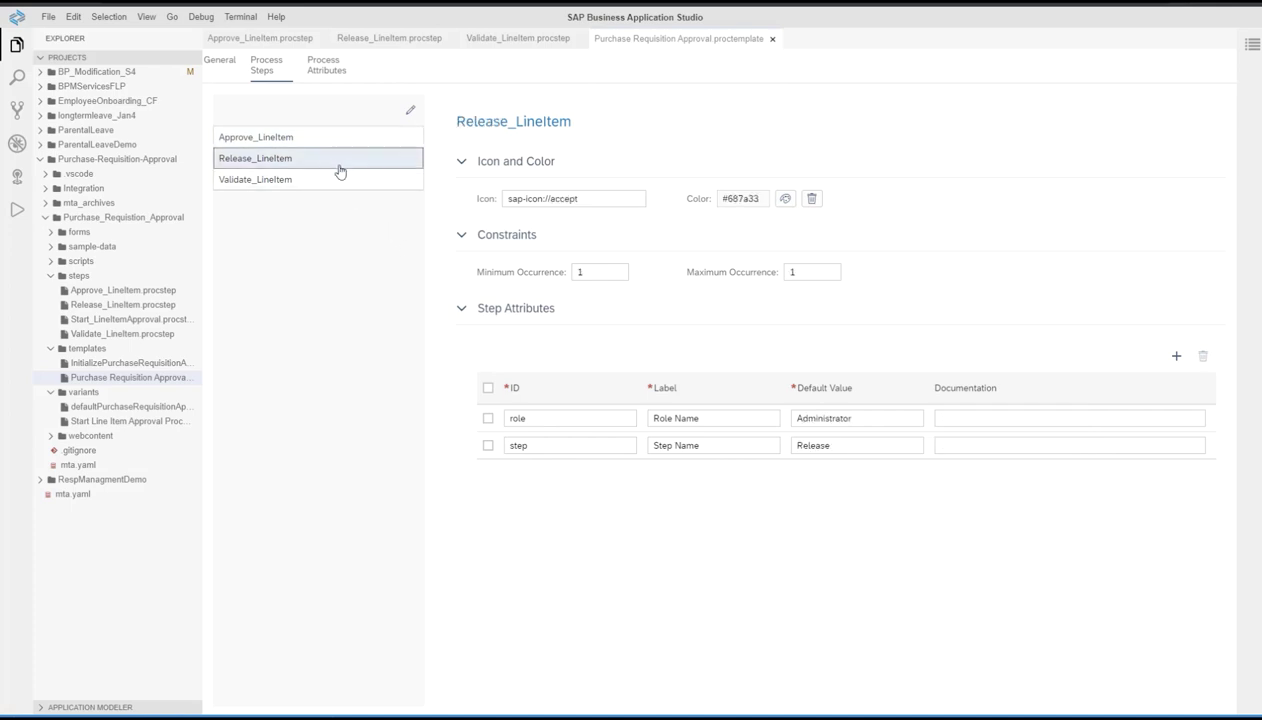
click(283, 181)
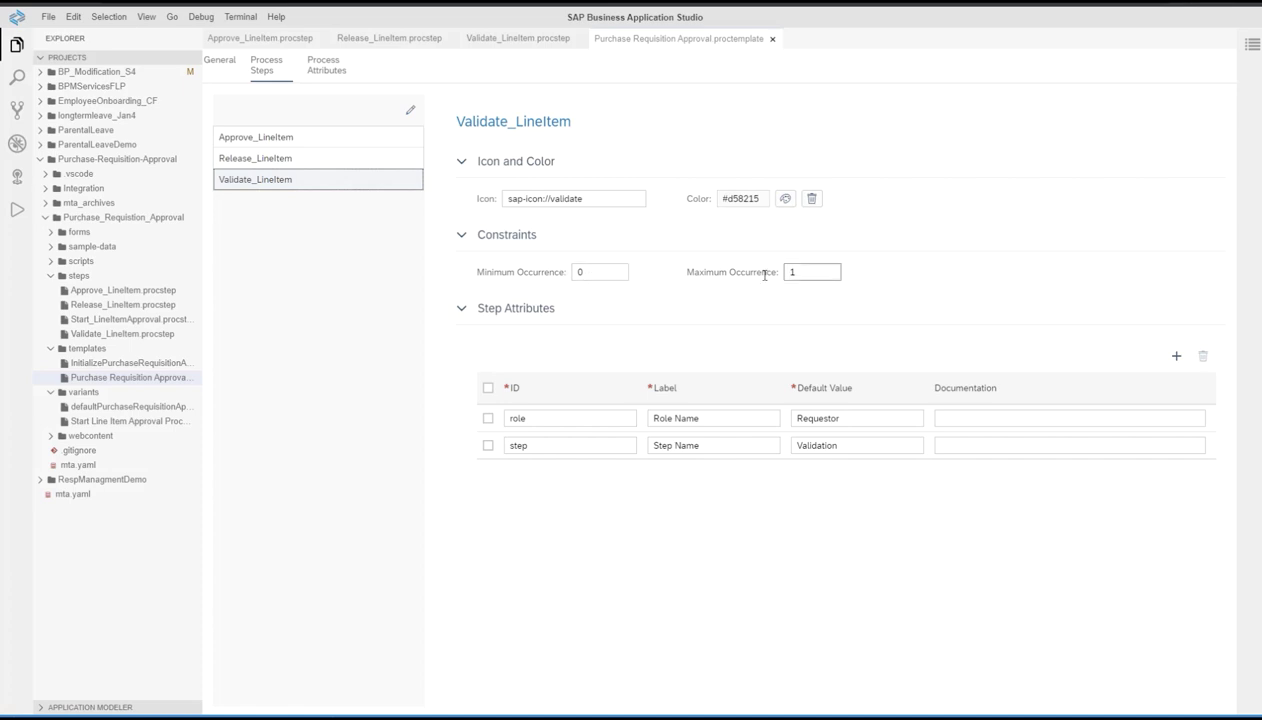
click(301, 142)
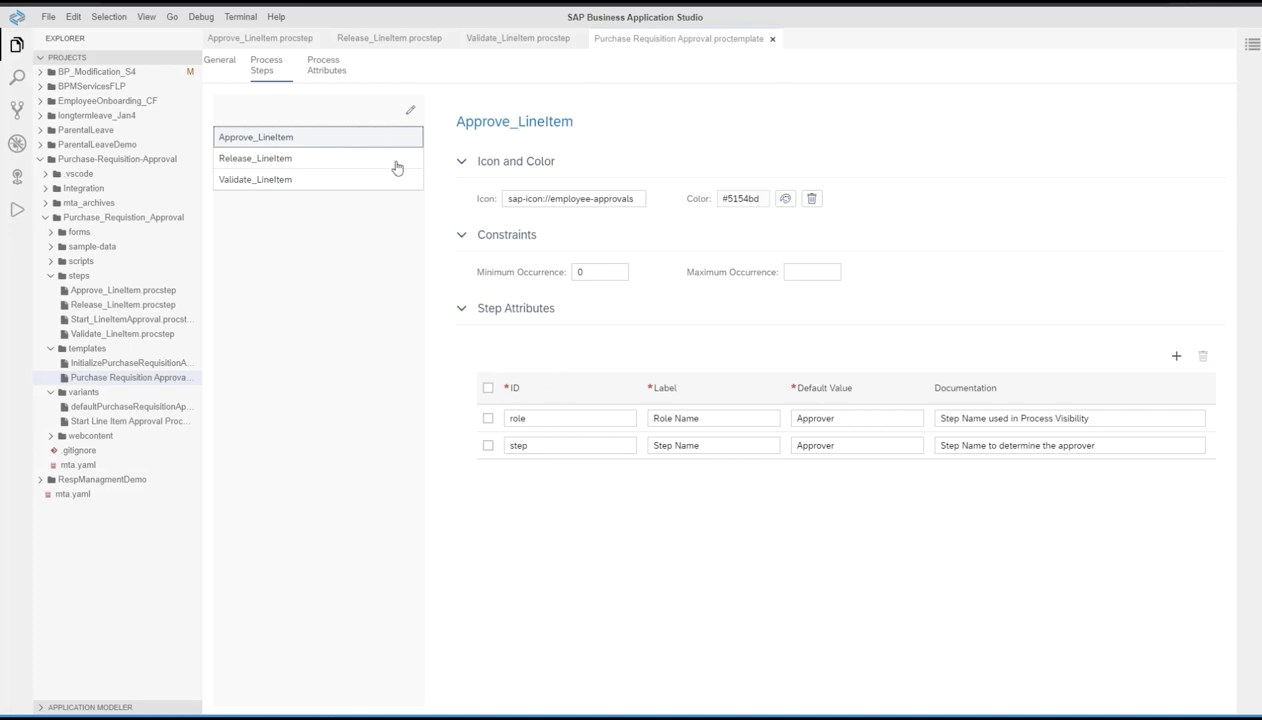
click(327, 70)
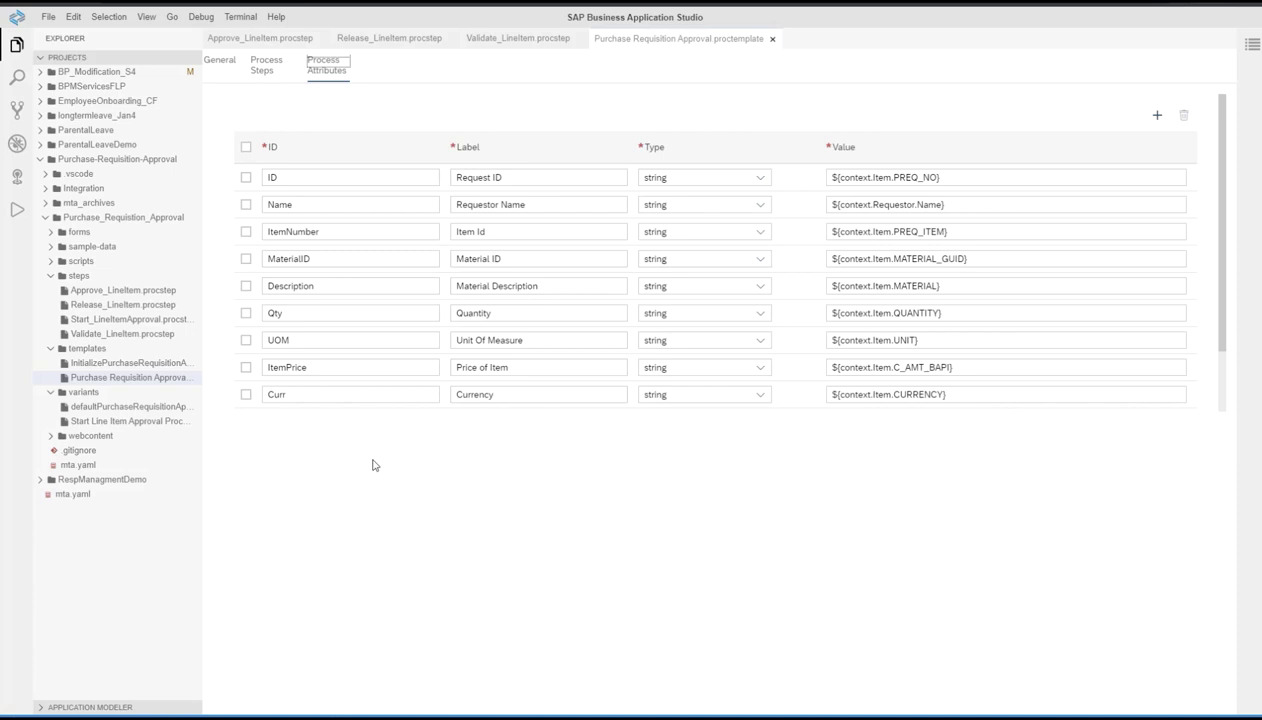
- Load the remaining process attributes, including Approval Status, Plant and Material Group
scroll(983, 318, down, 2)
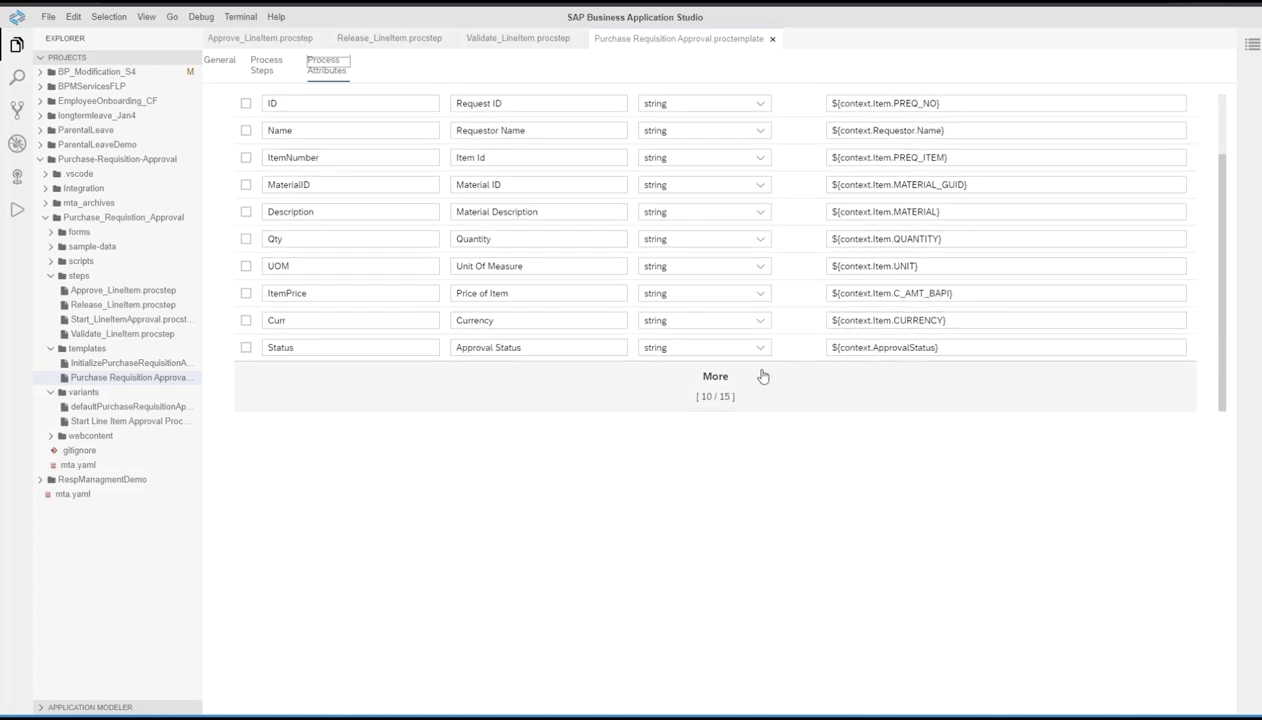
click(692, 380)
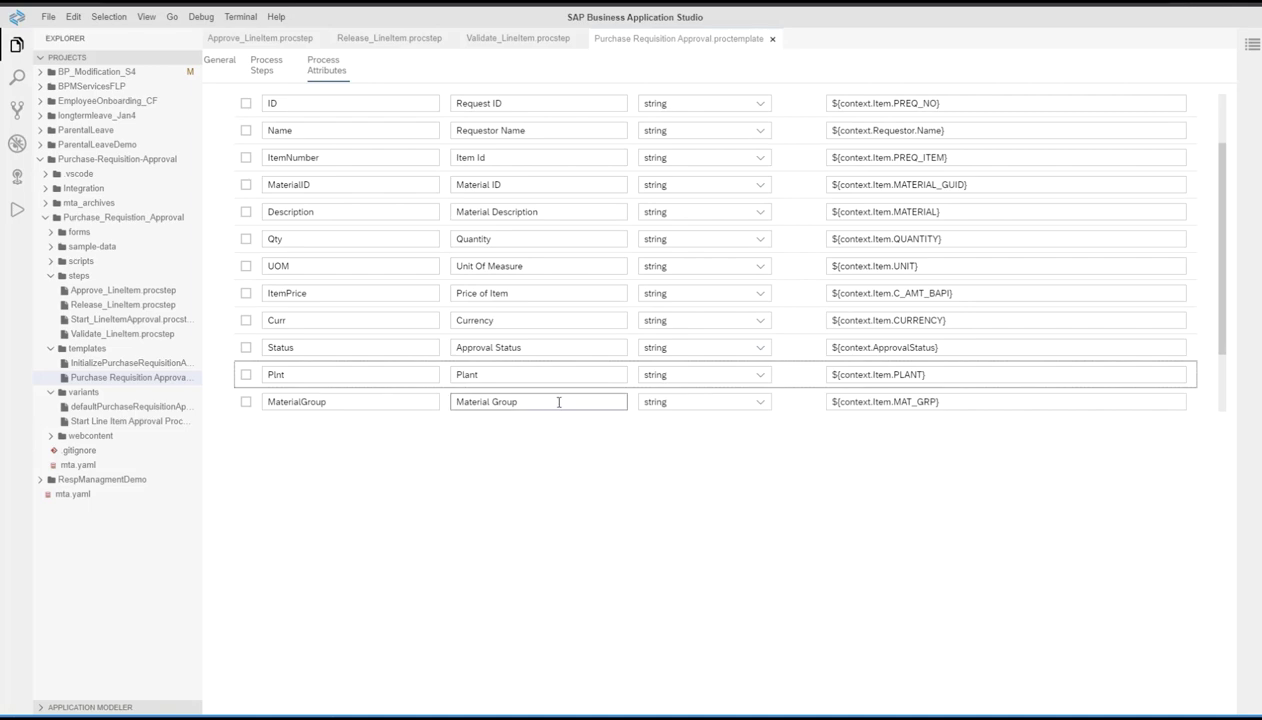
scroll(558, 400, up, 2)
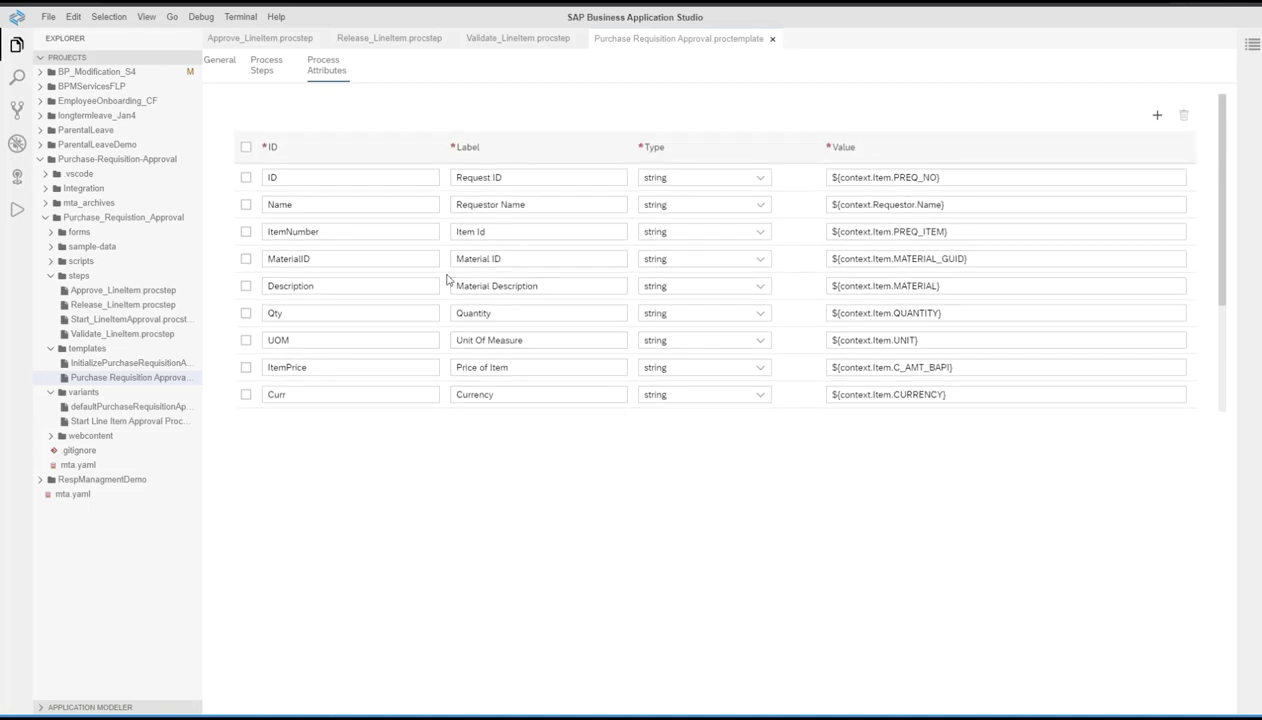